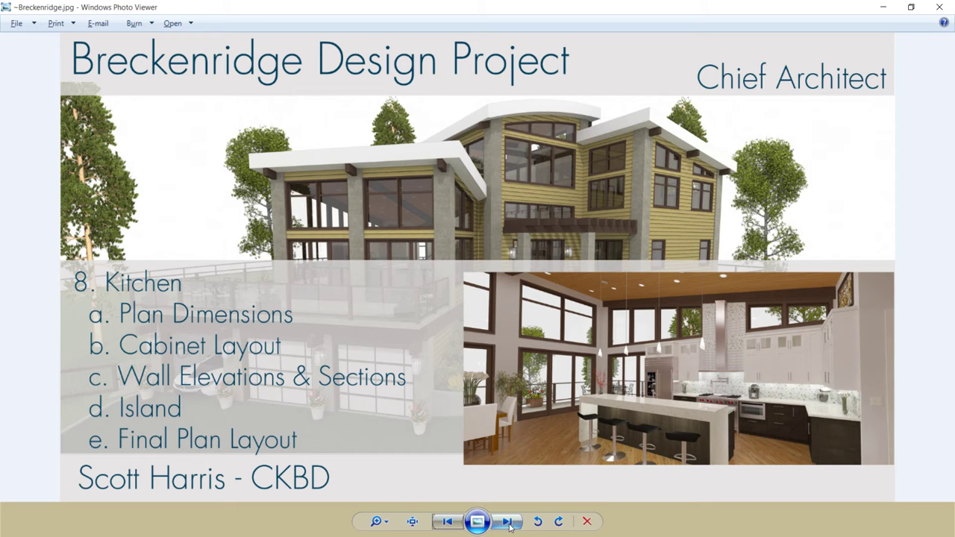
Look through the kitchen reference images: the rendering, layout sheet, main wall, side wall and island elevations
click(507, 521)
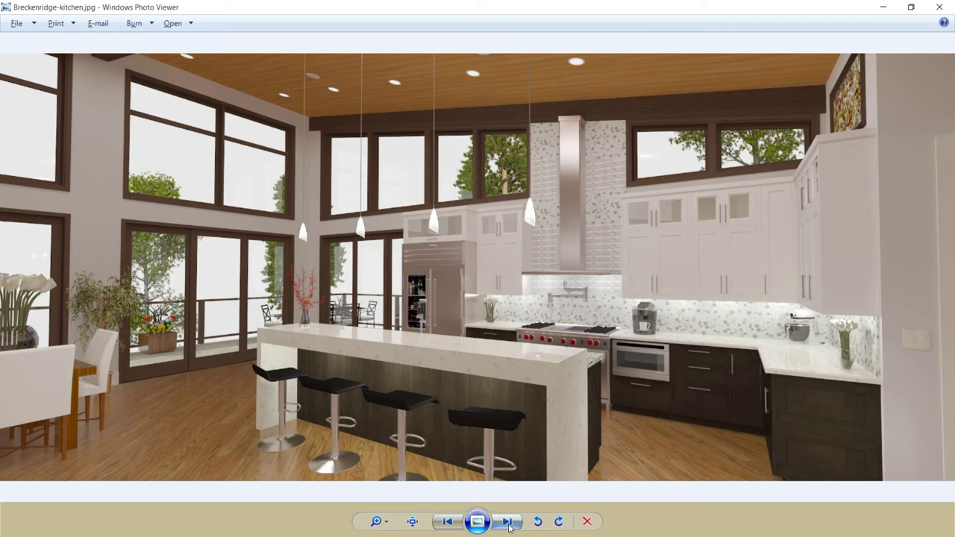
click(510, 524)
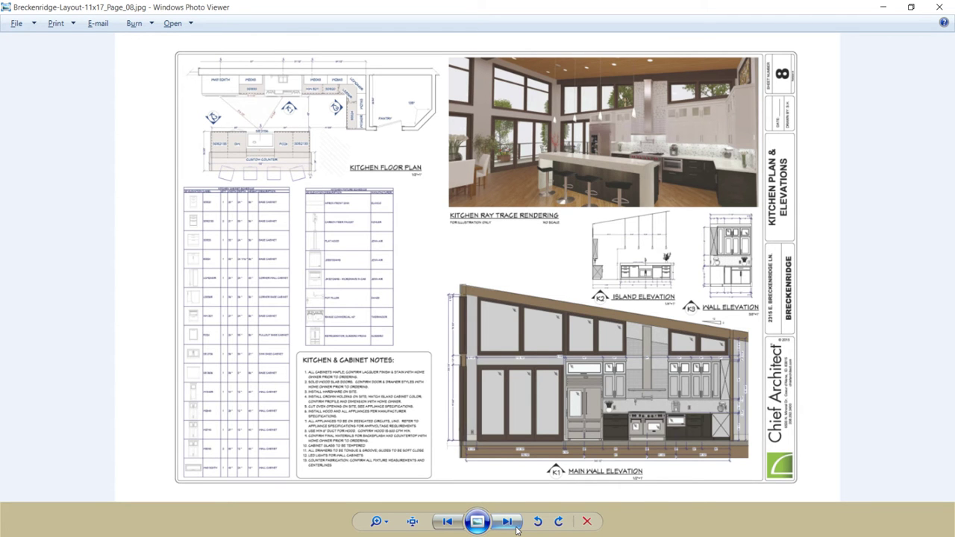
click(510, 524)
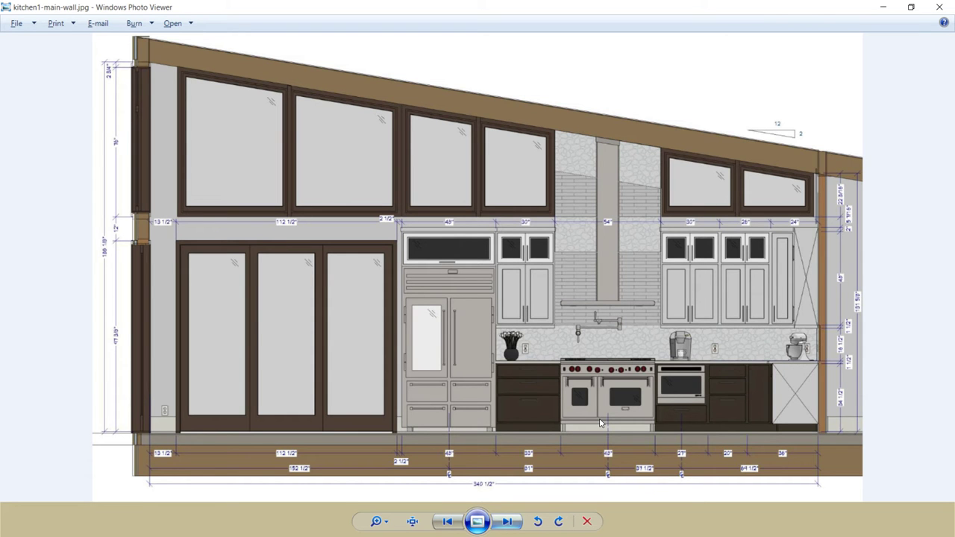
key(Right)
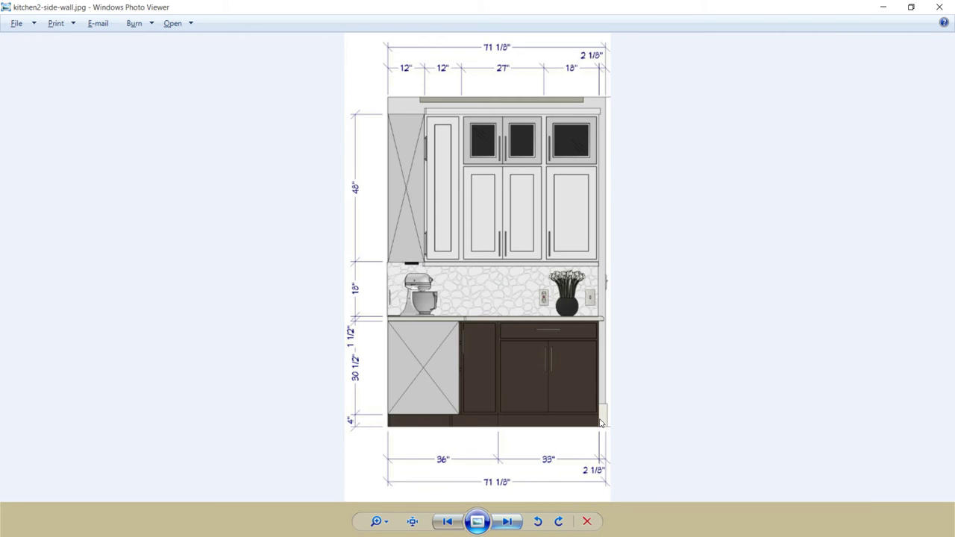
key(Right)
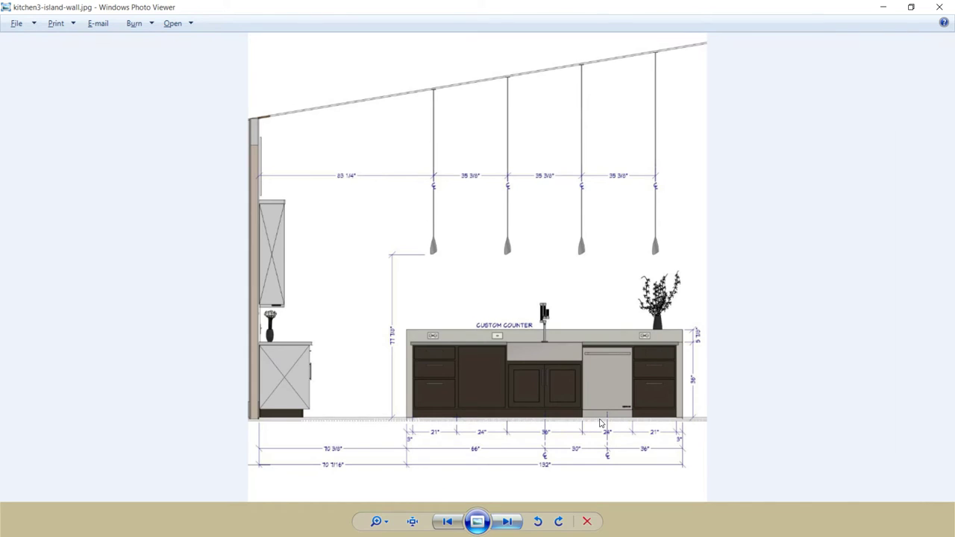
Switch to Chief Architect and generate automatic NKBA dimensions for the kitchen room in the floor plan
key(alt+Tab)
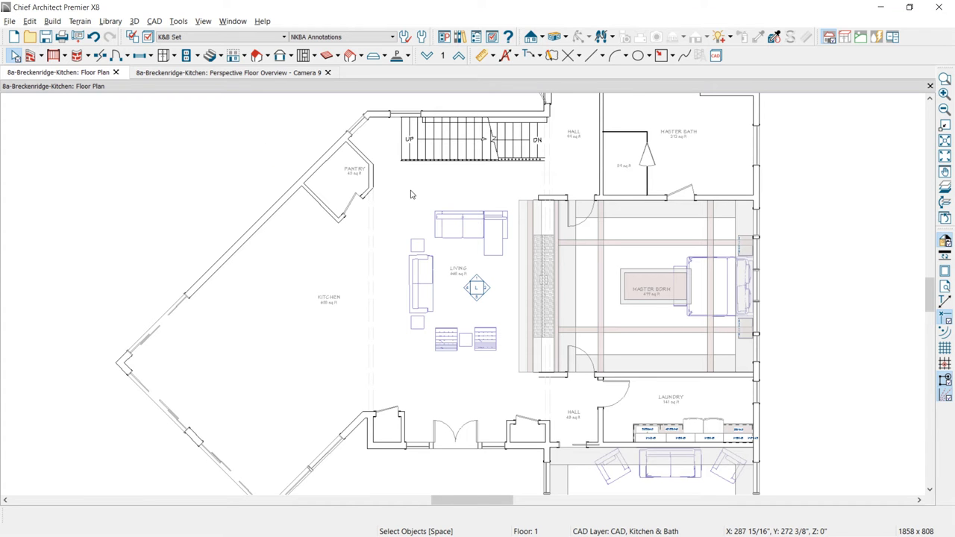
click(344, 240)
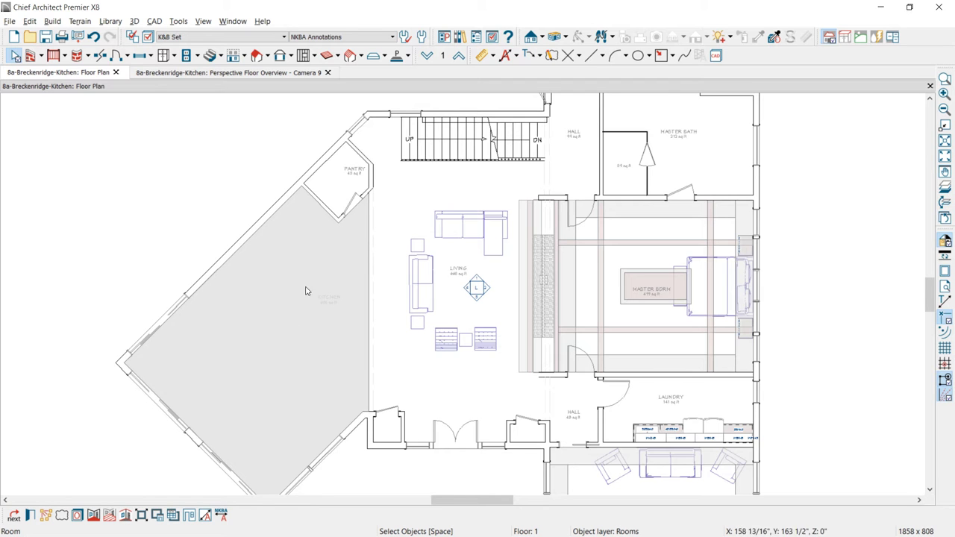
click(220, 514)
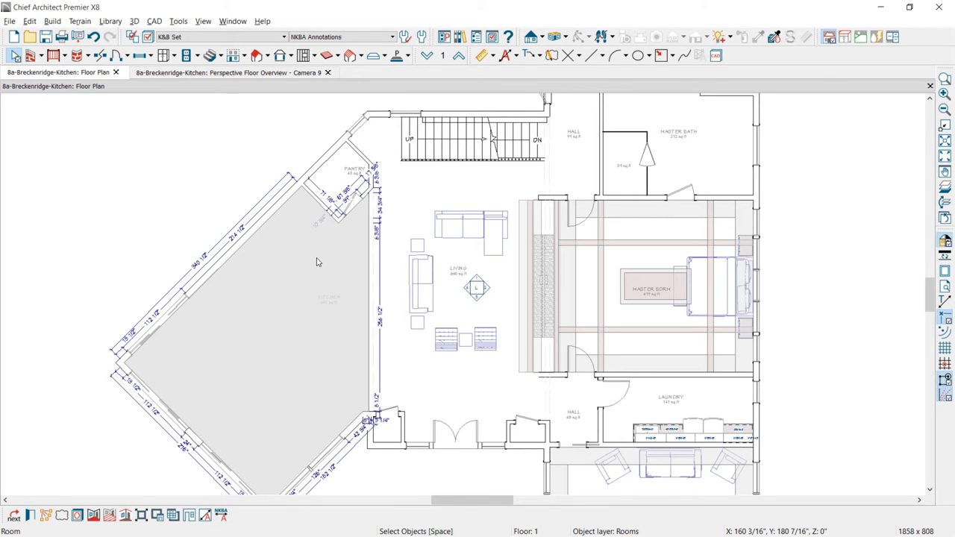
Delete the dimension line between kitchen and living room and the dimensions around the pantry door, keeping the pantry side wall dimension
click(380, 267)
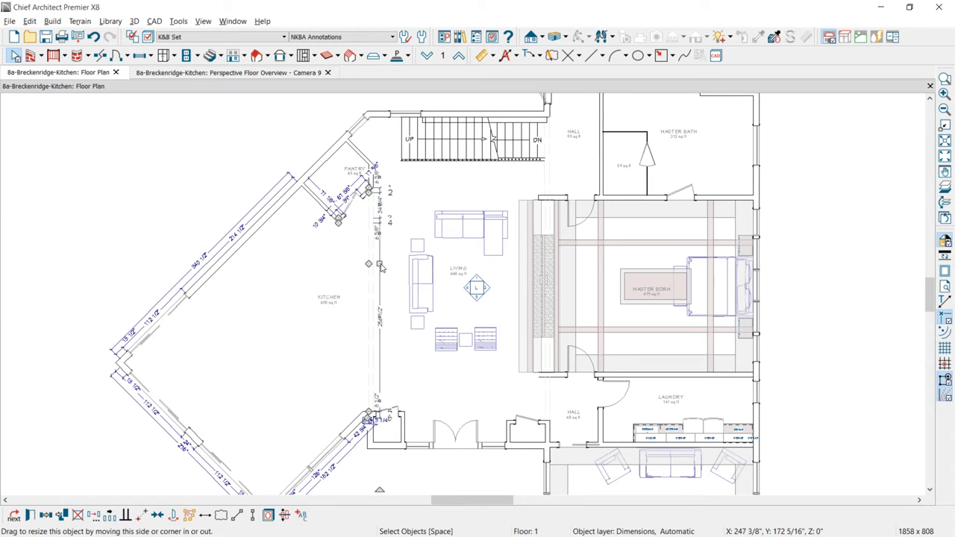
key(Delete)
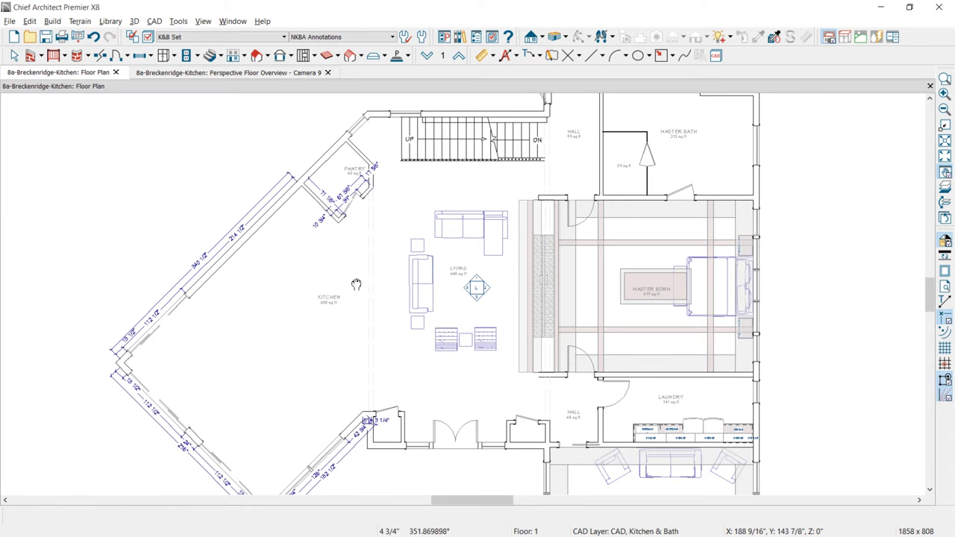
scroll(380, 273, up, 2)
scroll(382, 272, up, 1)
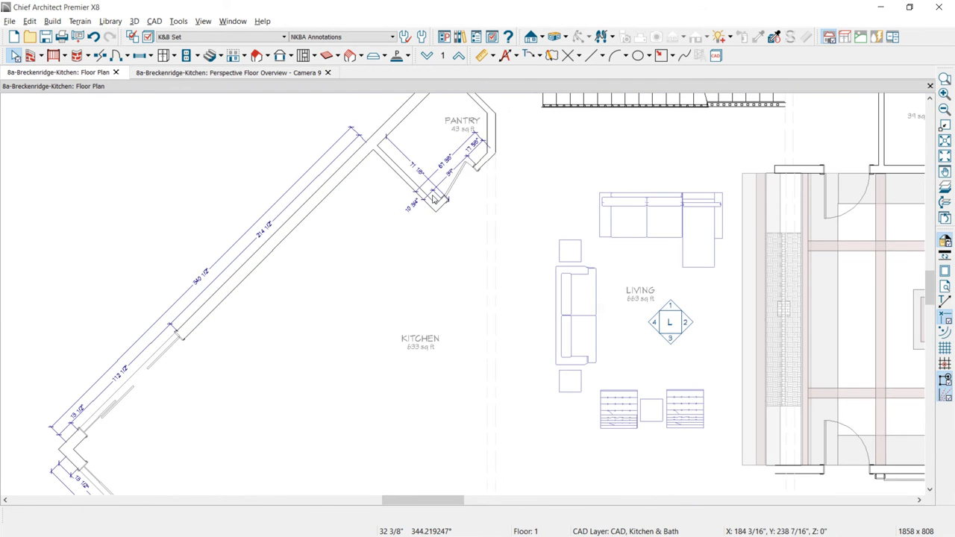
click(440, 183)
drag(439, 183, 442, 173)
click(458, 308)
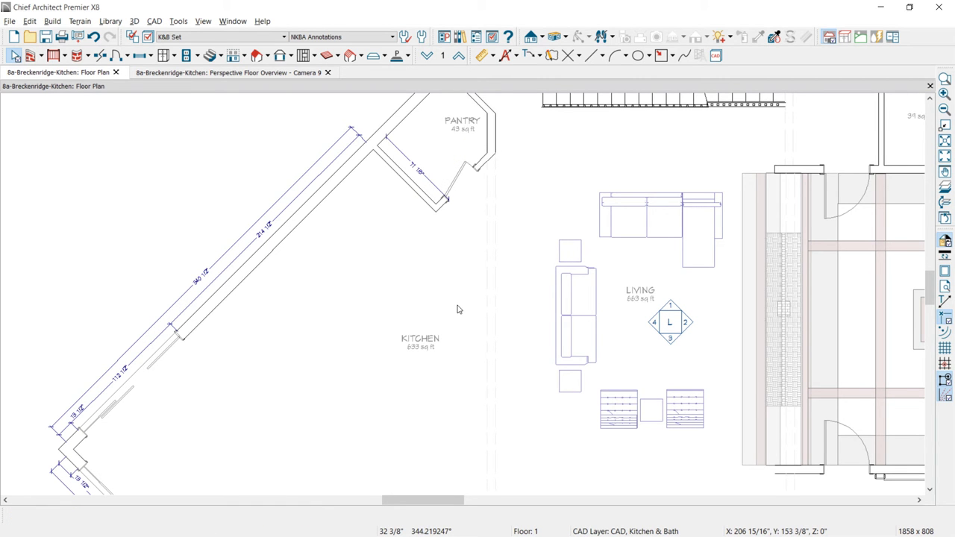
middle_drag(458, 309, 500, 360)
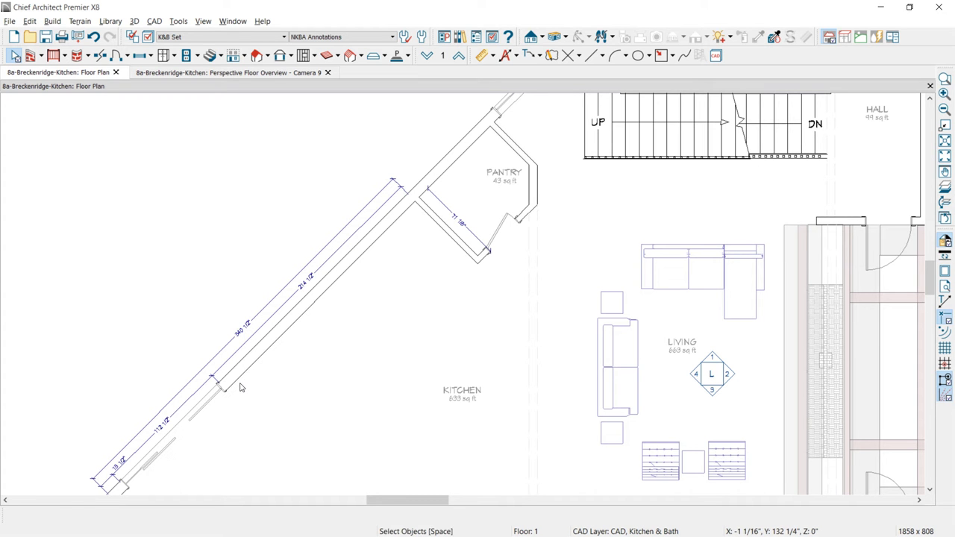
In the perspective floor overview, place a corner base cabinet beside the pantry wall and one base cabinet on each side of it
click(153, 73)
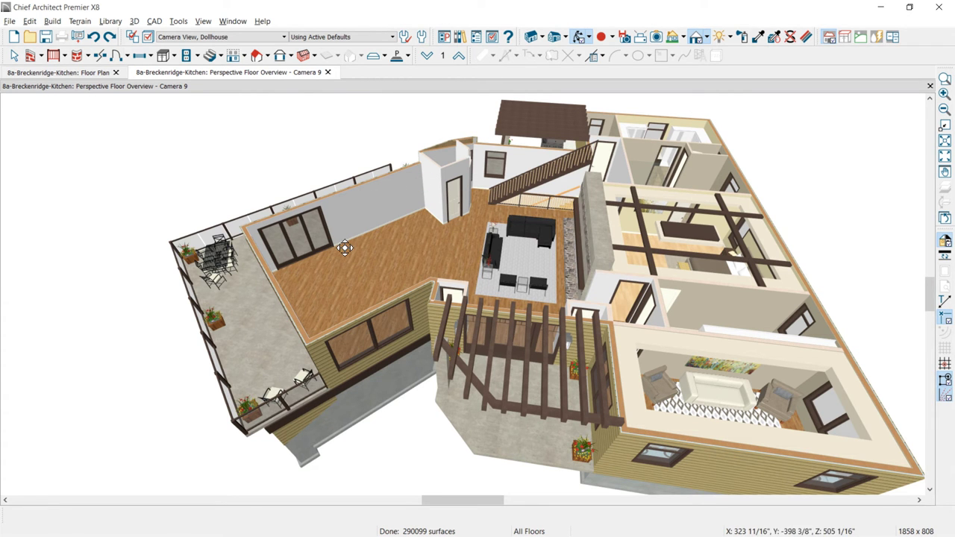
click(580, 40)
scroll(394, 244, up, 5)
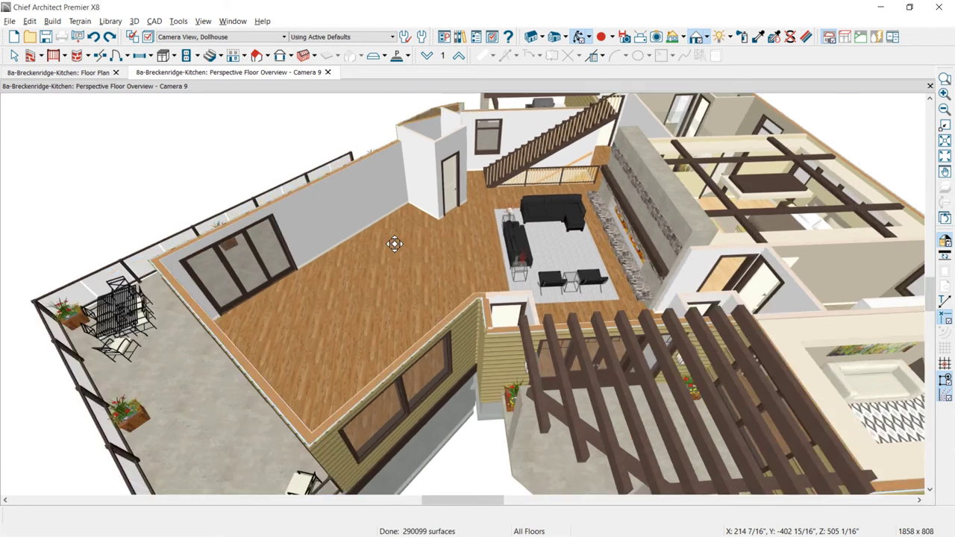
scroll(394, 244, up, 8)
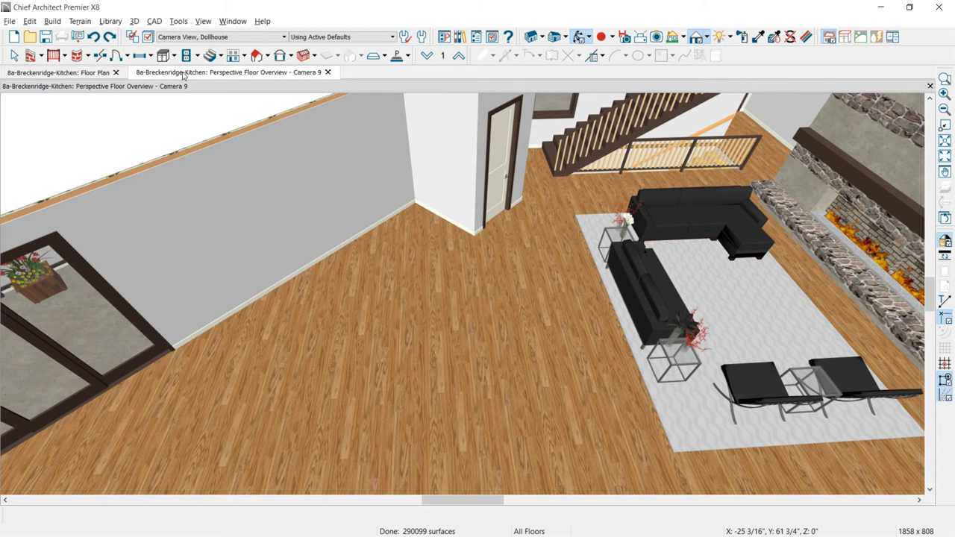
click(165, 57)
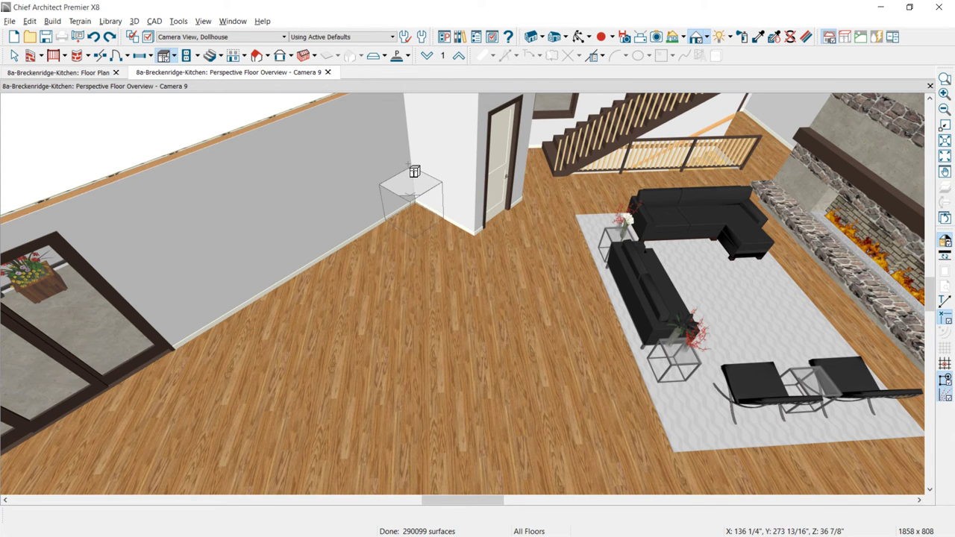
click(414, 172)
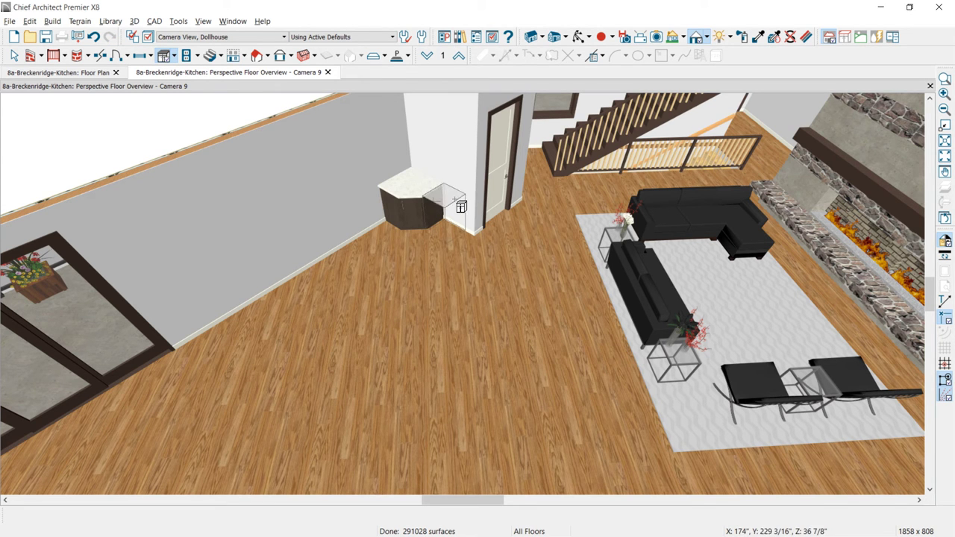
click(461, 208)
click(376, 211)
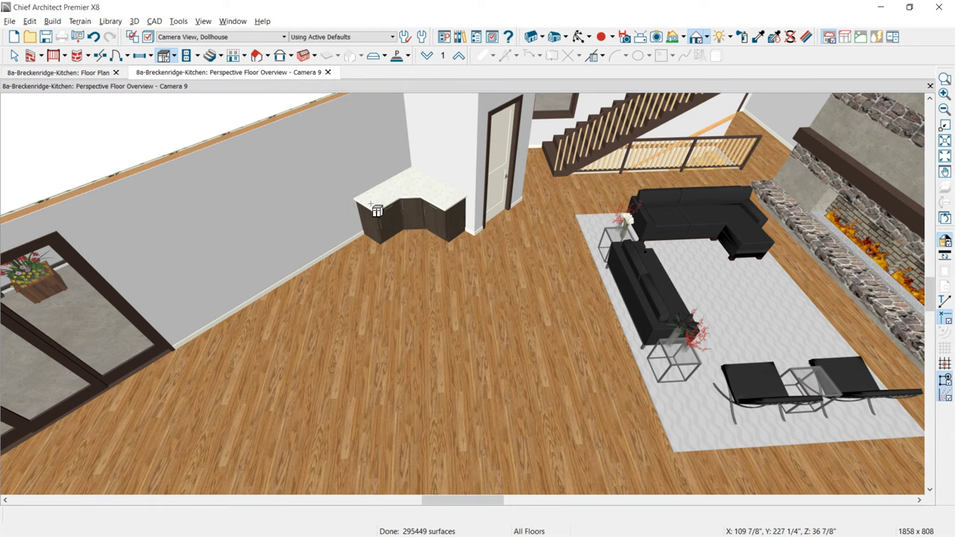
In the floor plan, widen the base cabinet on the pantry wall to 33 inches, extending it to the wall's end
key(ctrl+Tab)
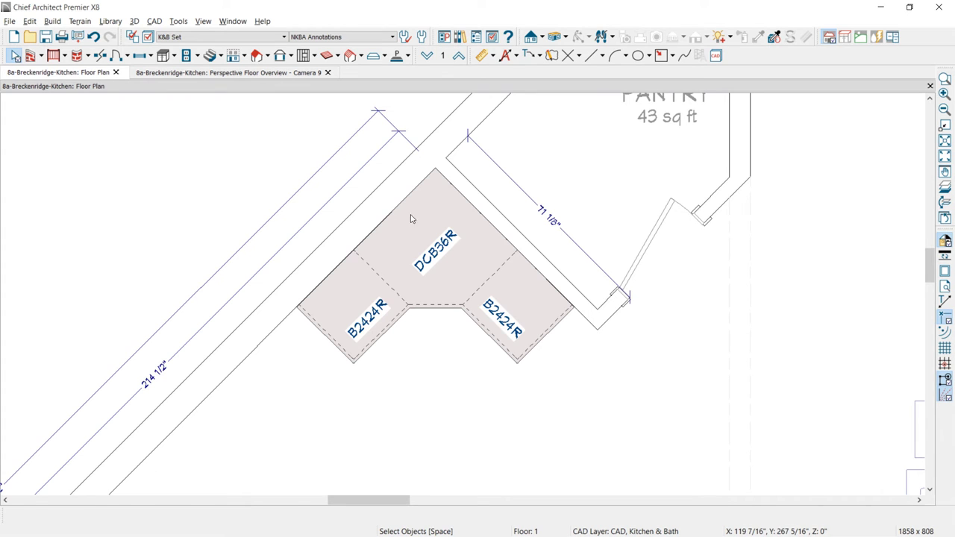
click(527, 302)
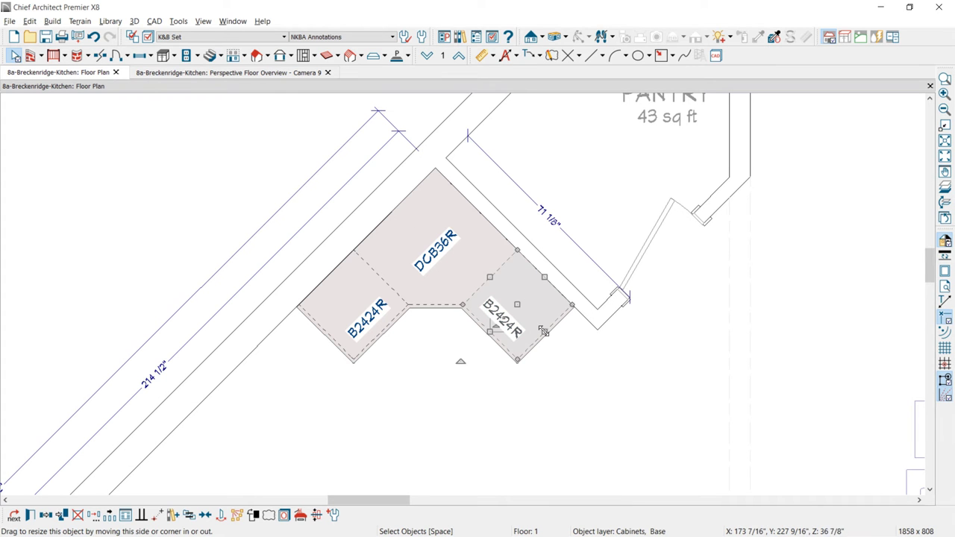
drag(545, 332, 564, 349)
Reduce the width of the base cabinet on the main kitchen wall to 20 inches
click(349, 329)
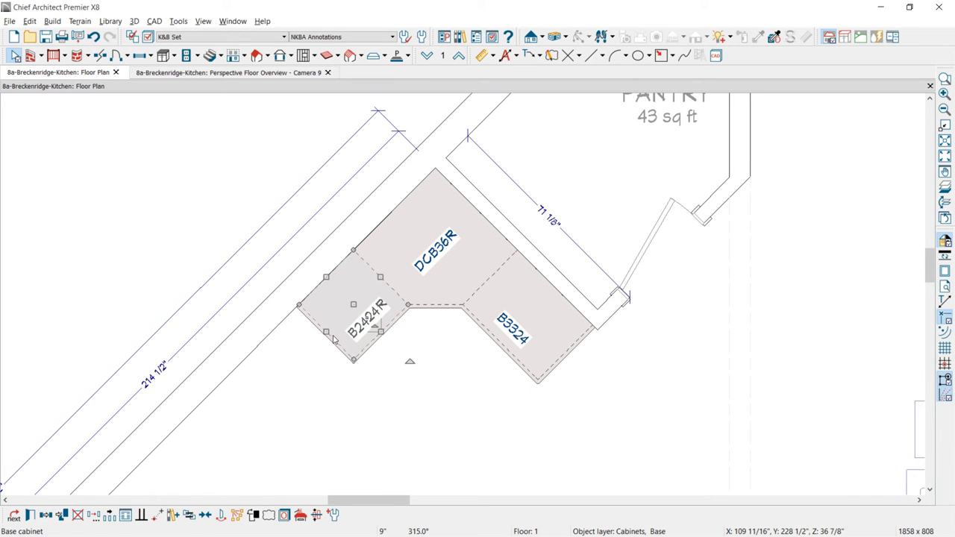
drag(327, 334, 333, 329)
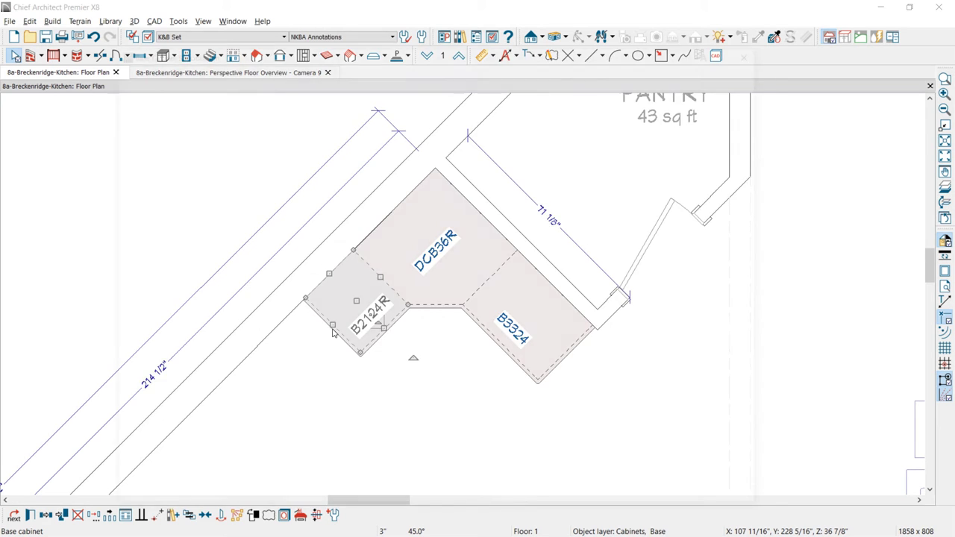
double_click(333, 332)
drag(472, 140, 435, 138)
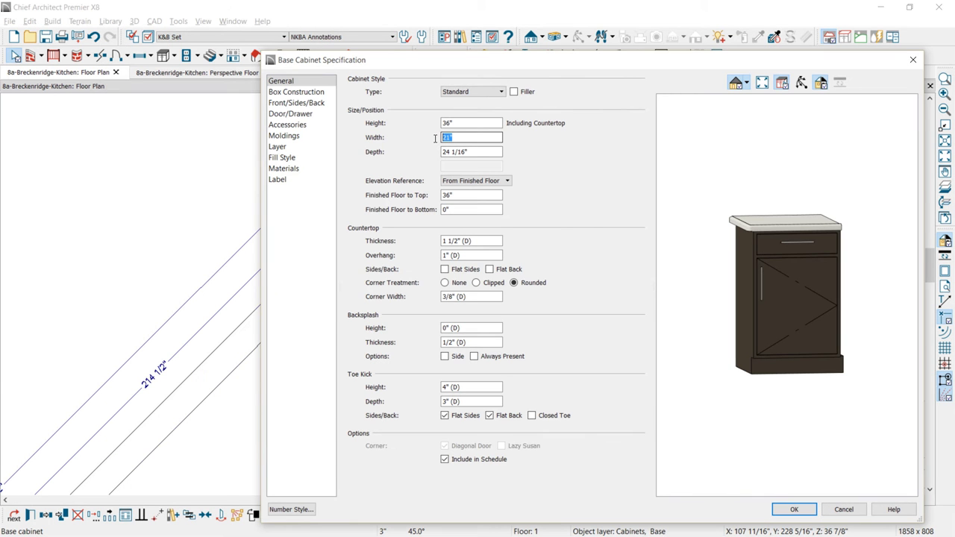
text(20)
click(794, 510)
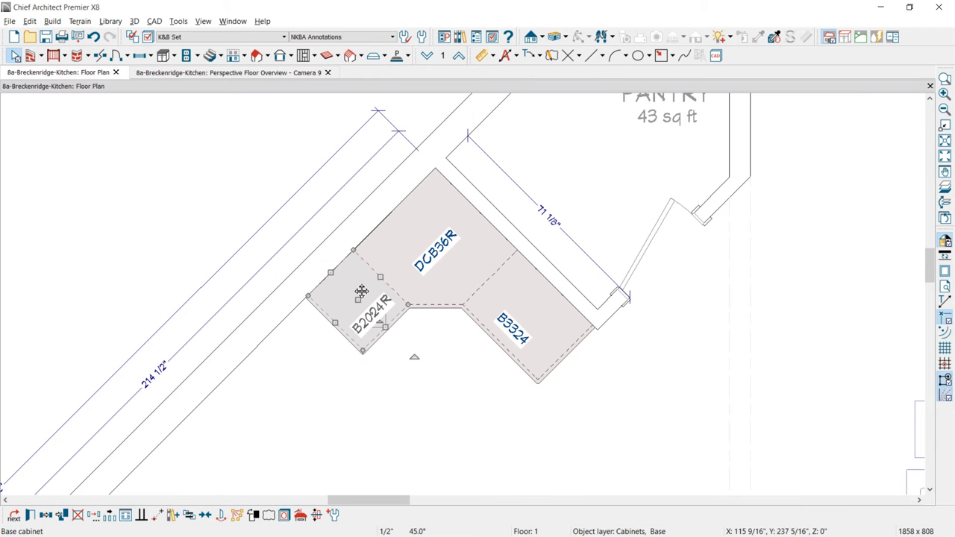
Review the general cabinet defaults, including the minimum cabinet width and the resize increment
key(Escape)
click(422, 39)
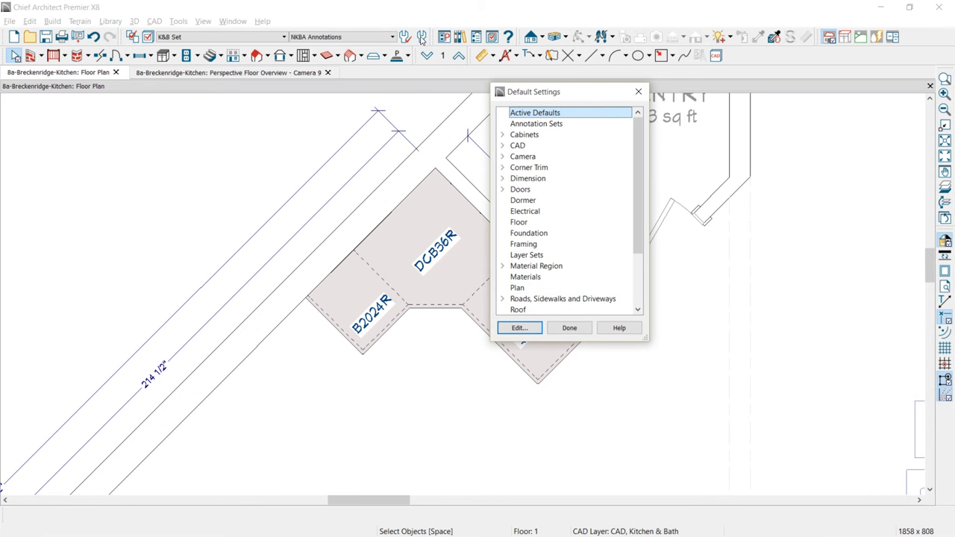
click(503, 136)
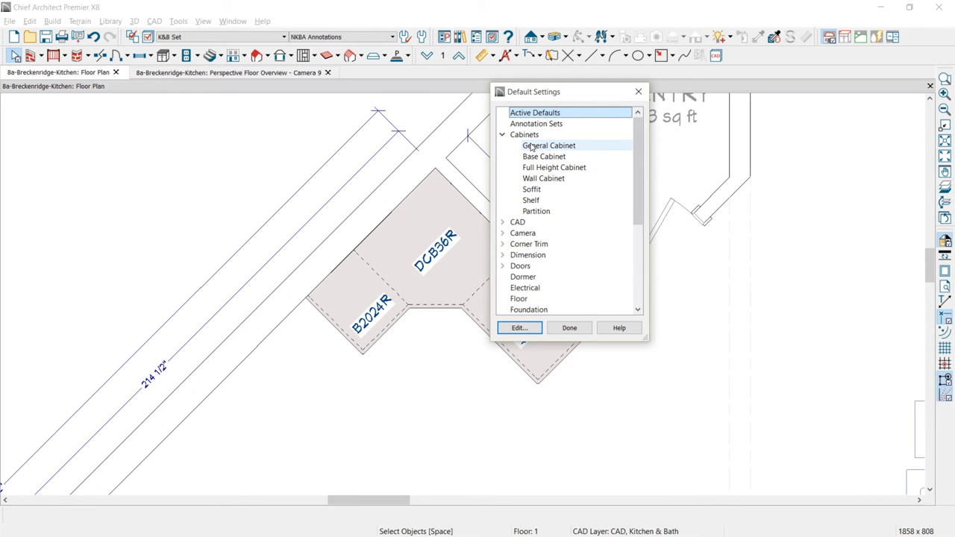
double_click(530, 146)
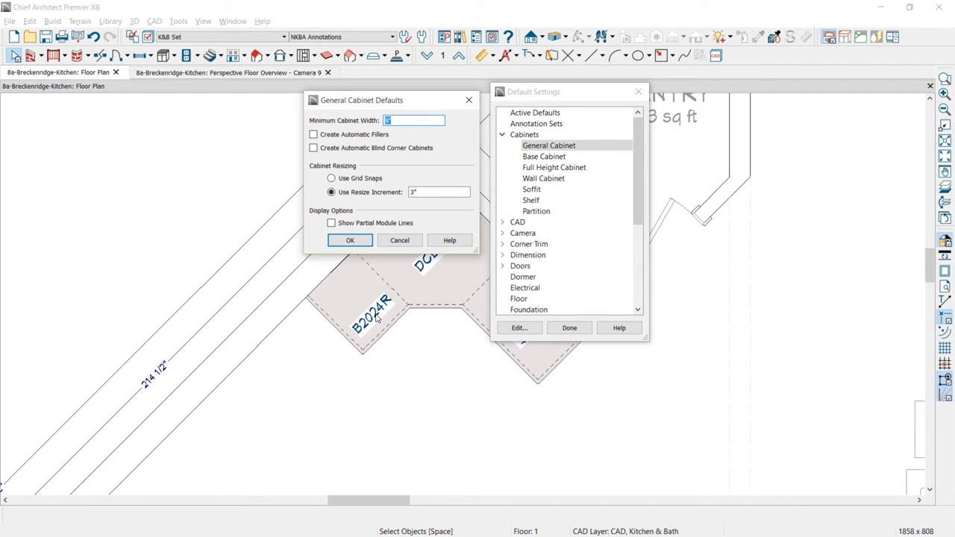
click(439, 192)
click(414, 120)
click(364, 241)
Review the base cabinet defaults for size, countertop, backsplash and toe kick, and close the default settings
double_click(545, 156)
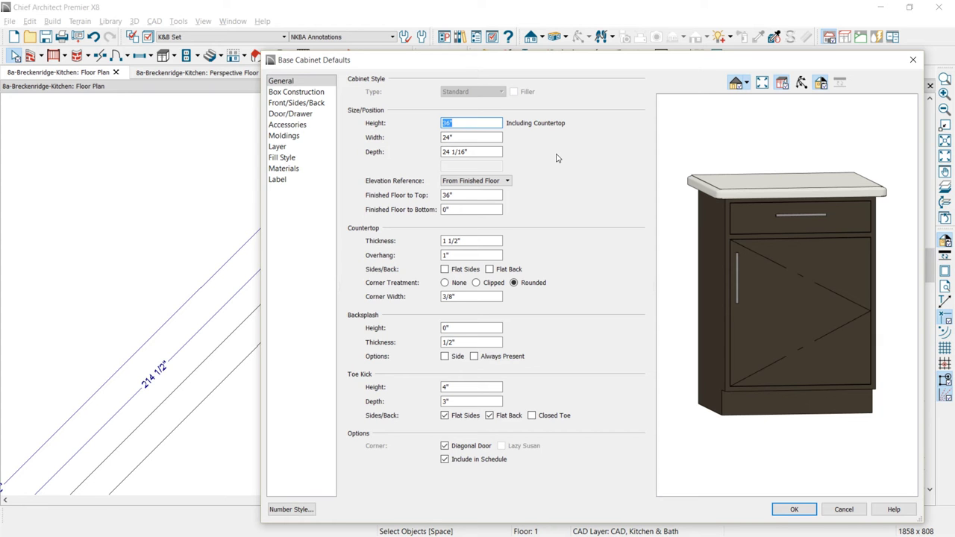
click(811, 512)
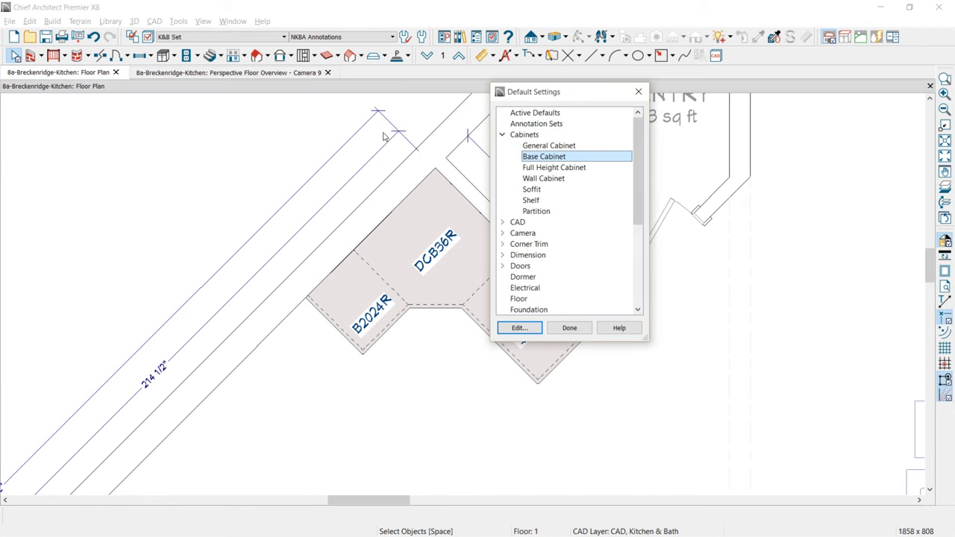
click(571, 329)
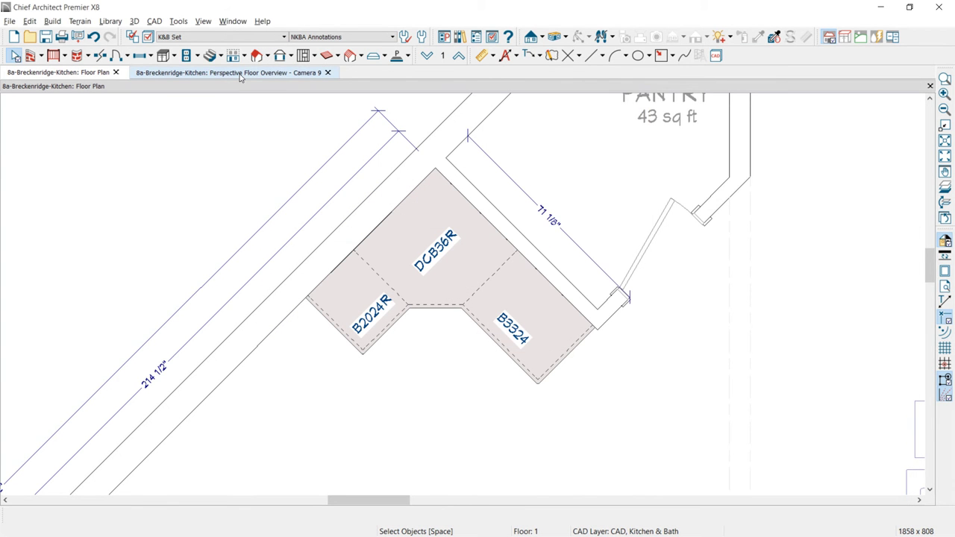
In the perspective overview, add a base cabinet beside the 20-inch one and a separate one on the main wall near the glass doors
click(240, 74)
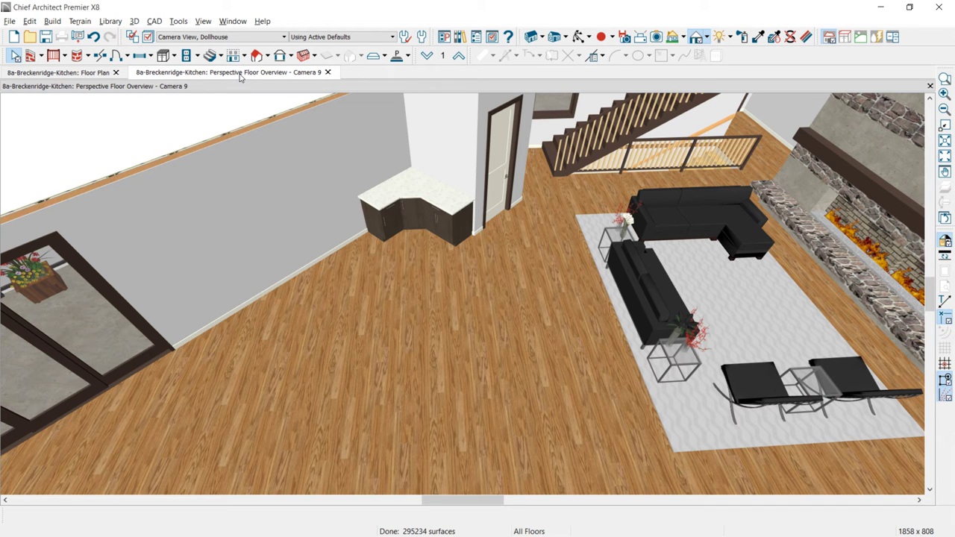
click(166, 60)
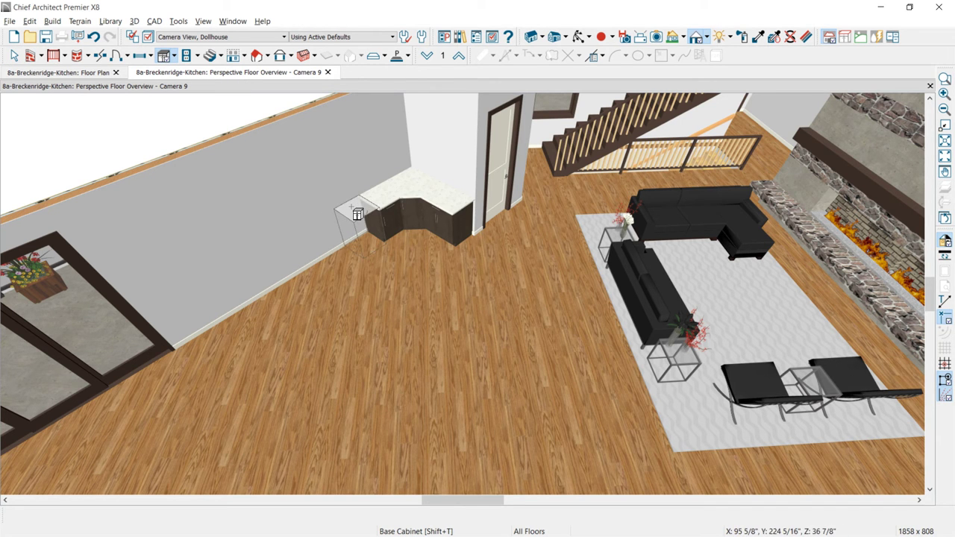
click(358, 215)
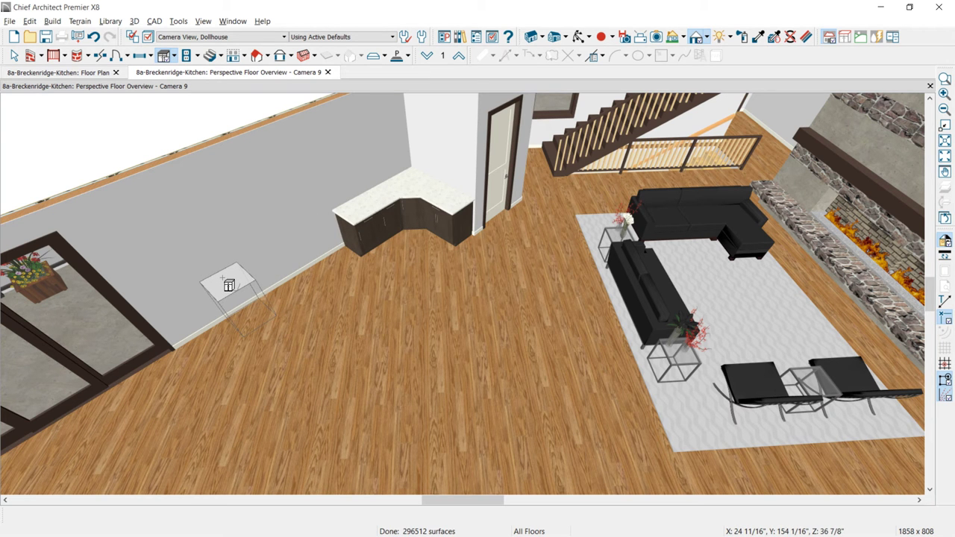
click(229, 285)
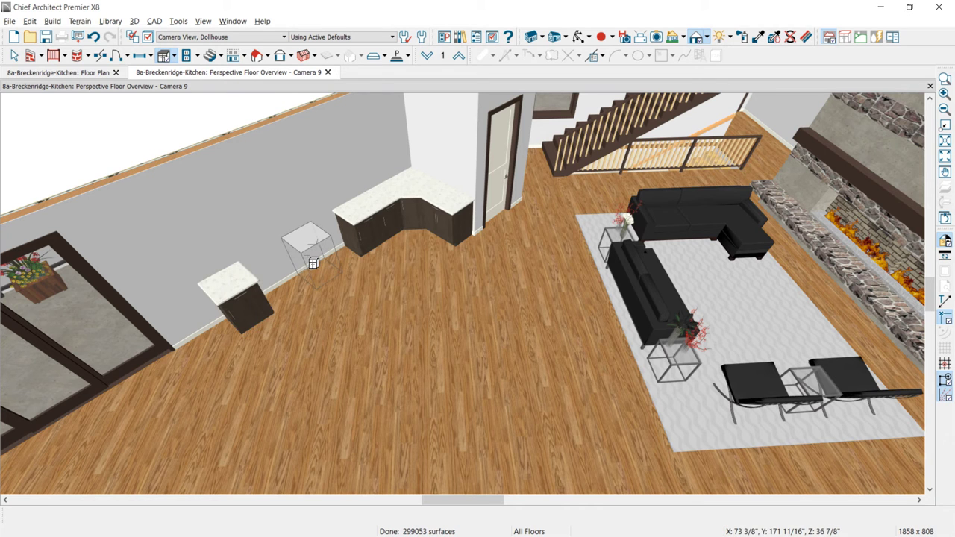
Turn on flat countertop sides for the base cabinet ending the corner run and the separate base cabinet near the glass doors
key(space)
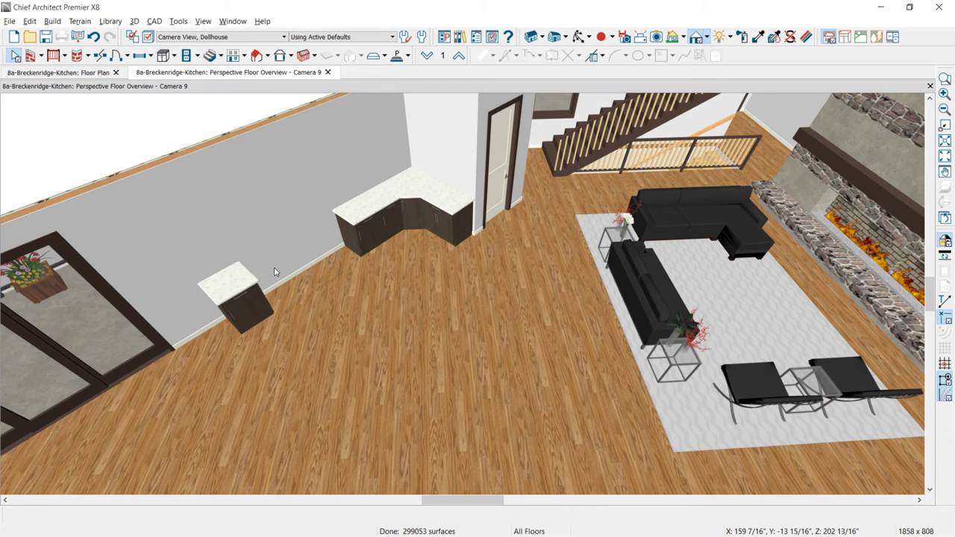
click(364, 240)
shift+click(251, 310)
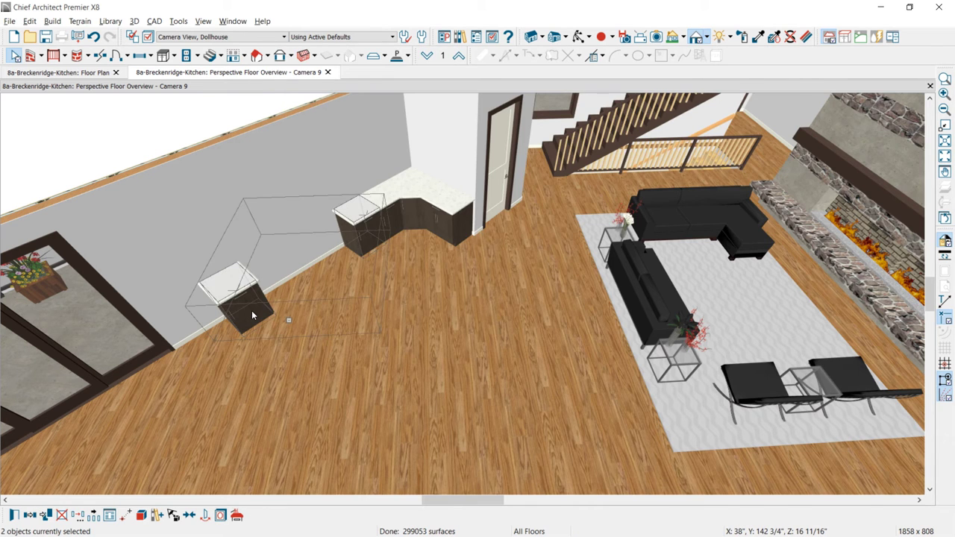
key(ctrl+e)
click(454, 271)
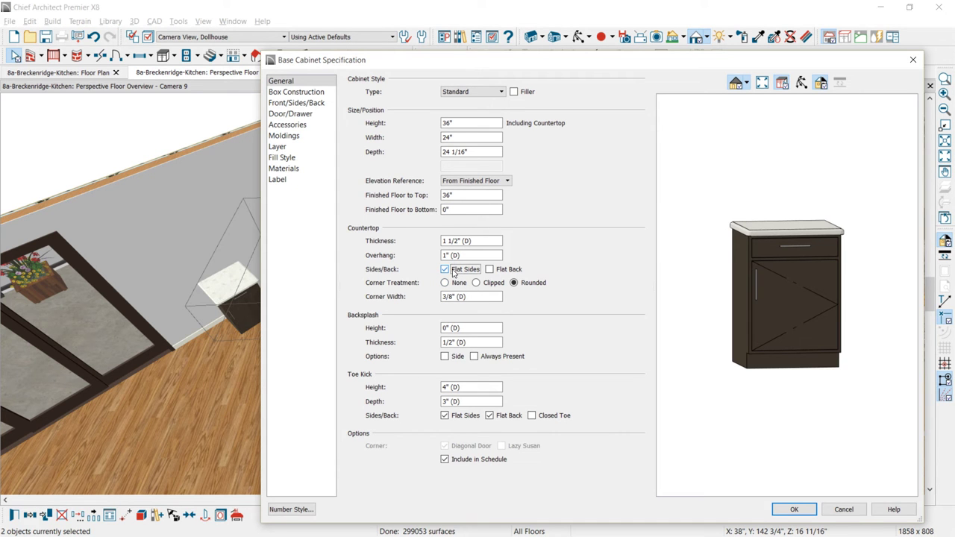
click(794, 509)
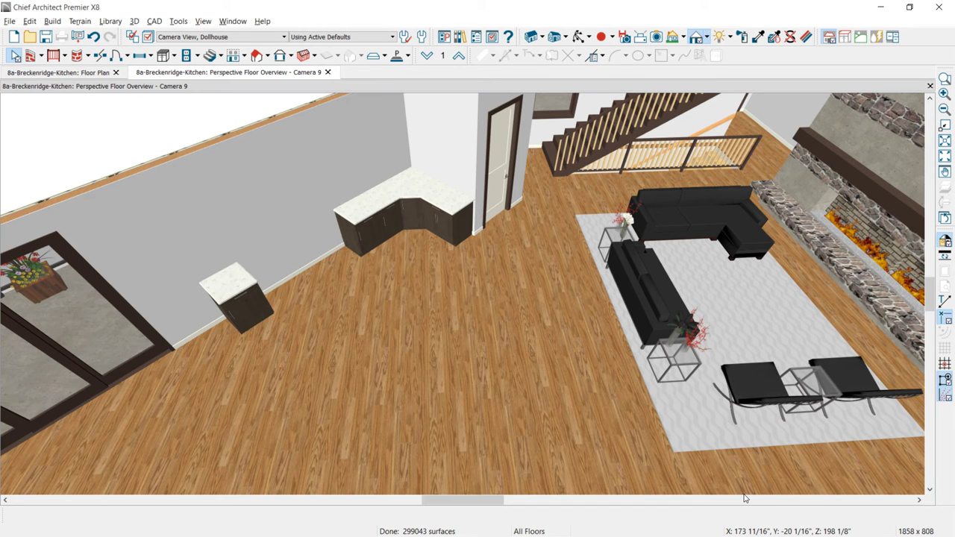
Place the library's Commercial 1 1/2 Range Feet beside the corner cabinet run and move the separate base cabinet against the range
click(461, 37)
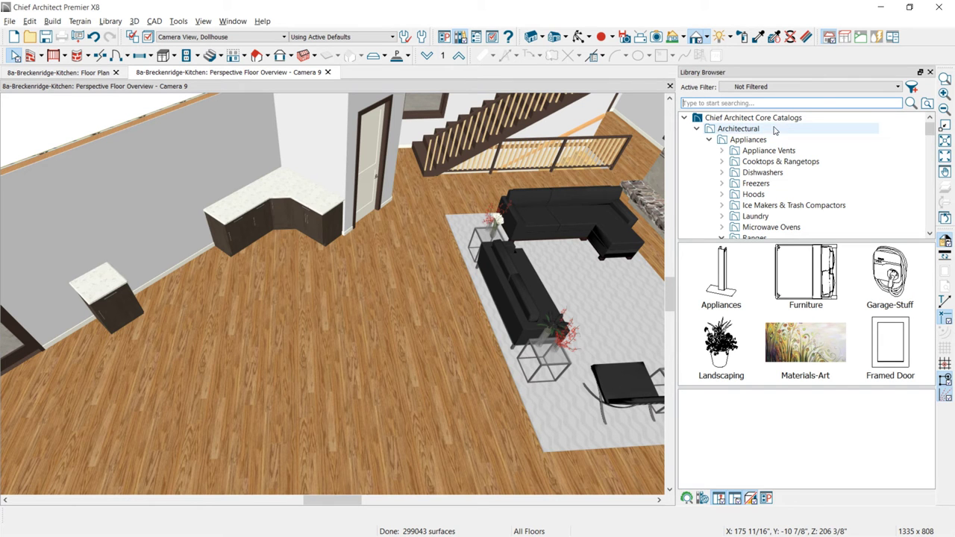
scroll(828, 153, down, 4)
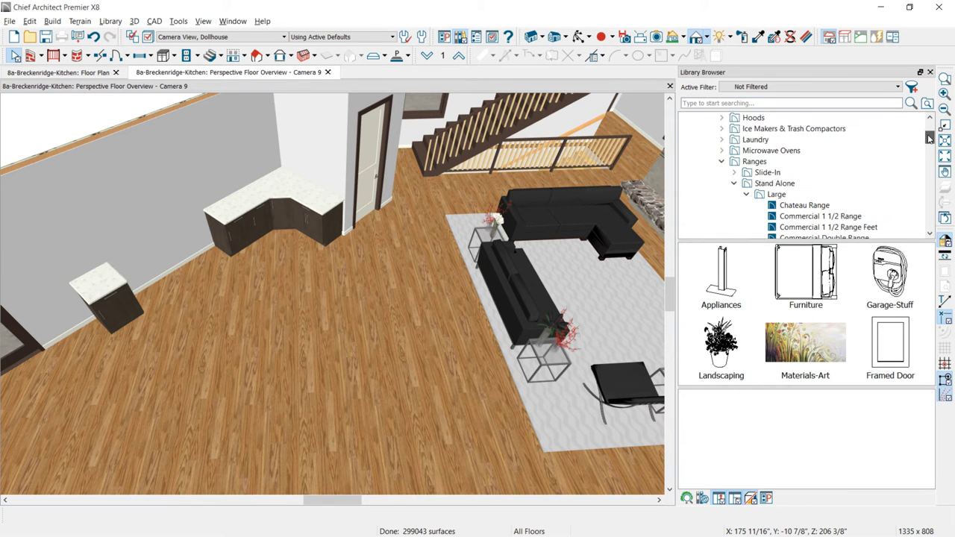
scroll(762, 132, up, 1)
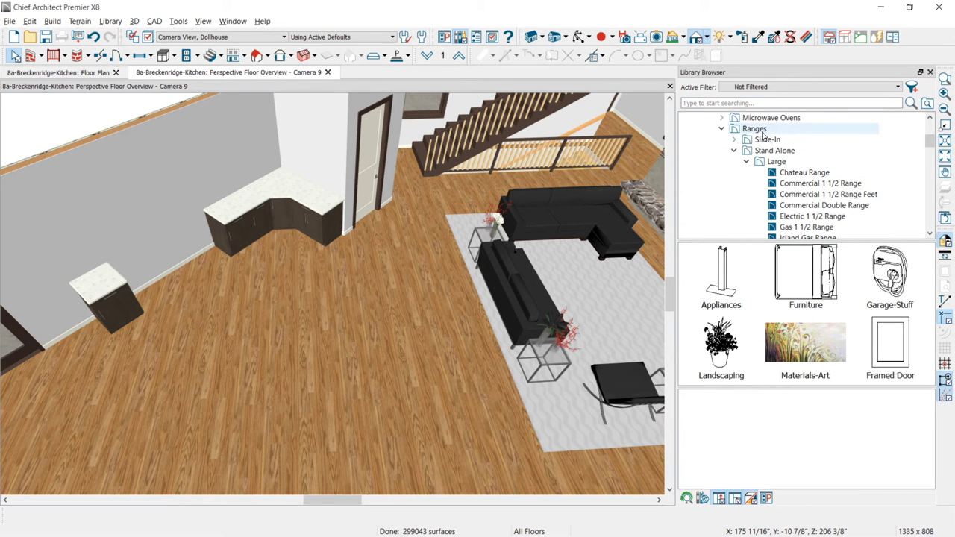
click(775, 162)
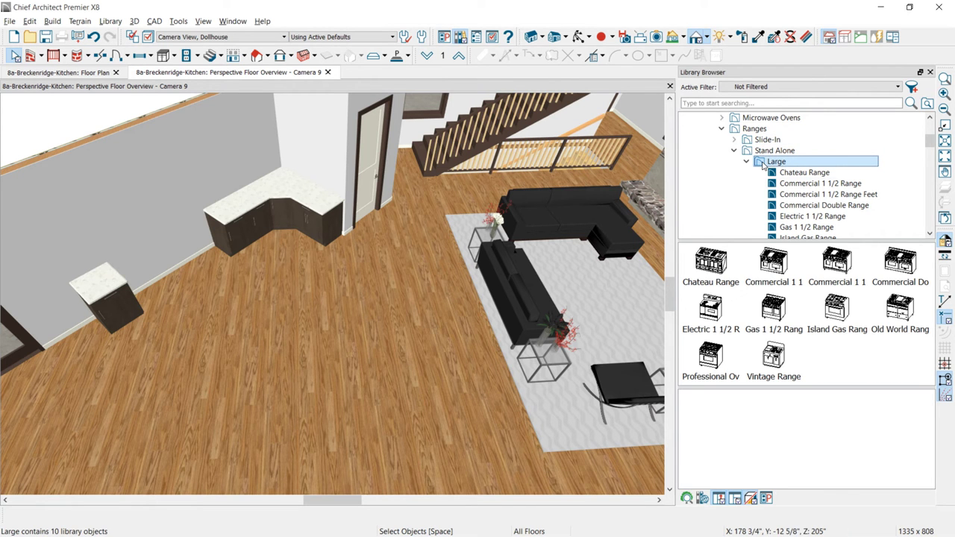
click(842, 196)
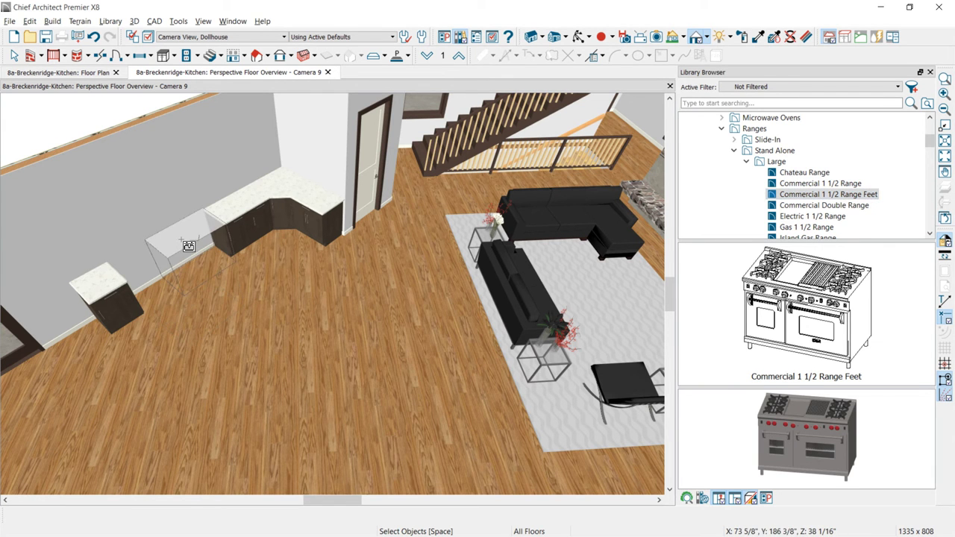
click(188, 246)
click(117, 311)
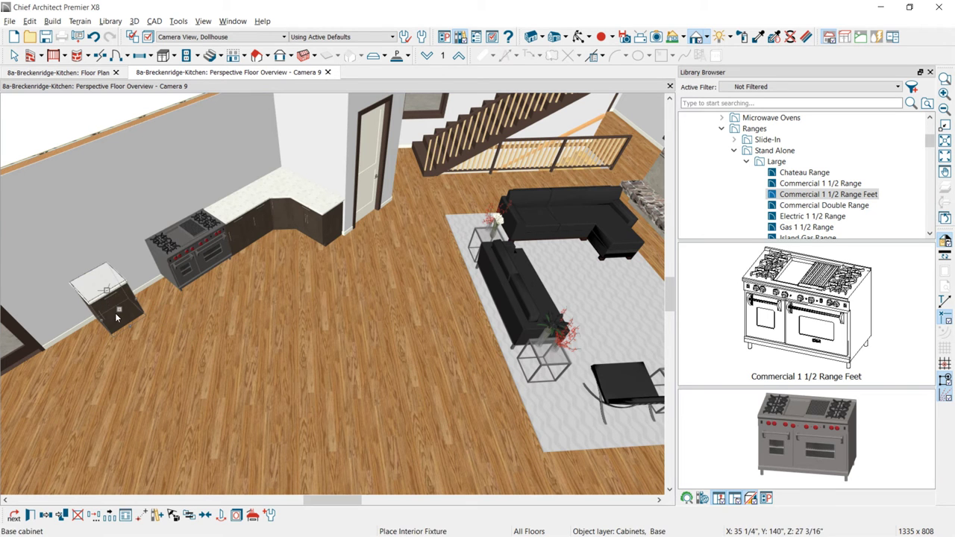
drag(117, 311, 162, 288)
Place the Refrigerator, Subzero-Pro48 from the Breckenridge appliances library on the main wall between the base cabinet and the glass doors
drag(930, 145, 933, 195)
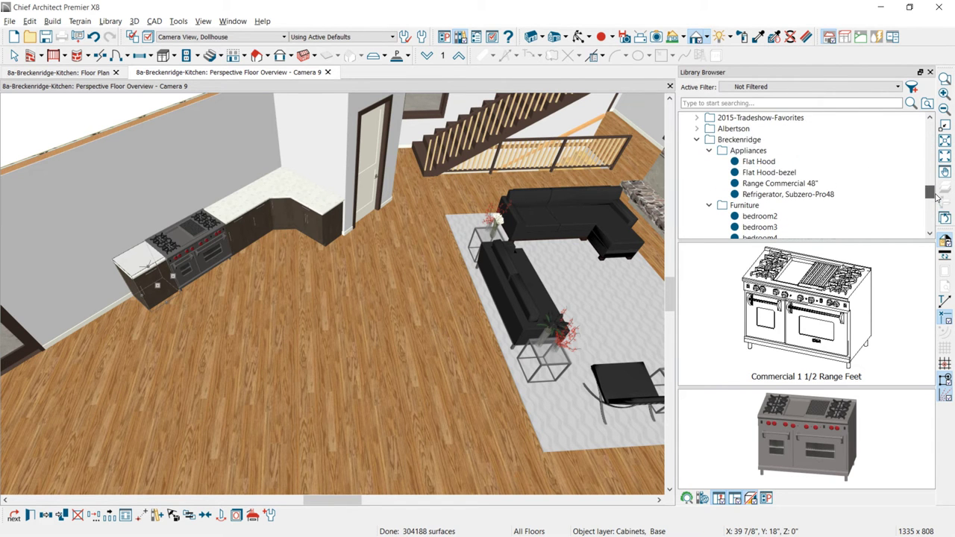
click(736, 141)
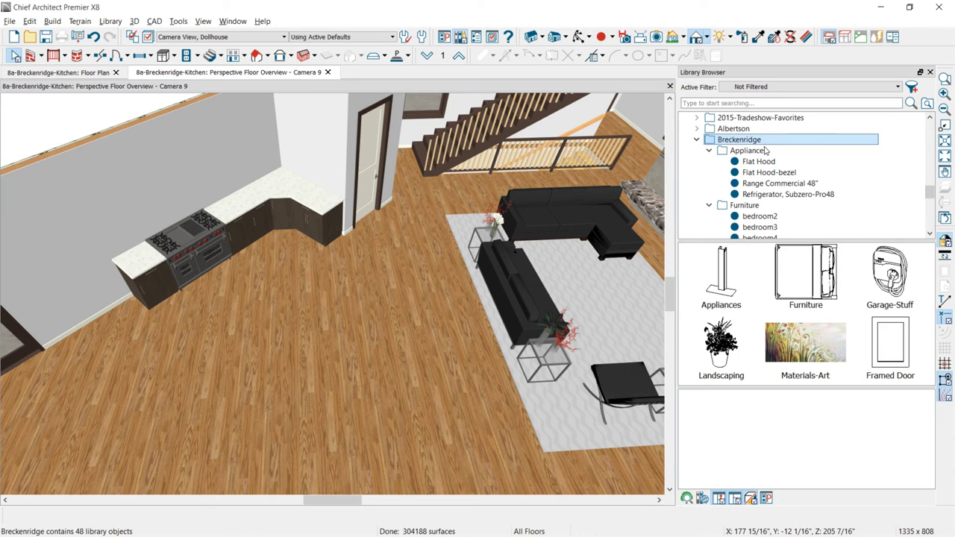
click(766, 151)
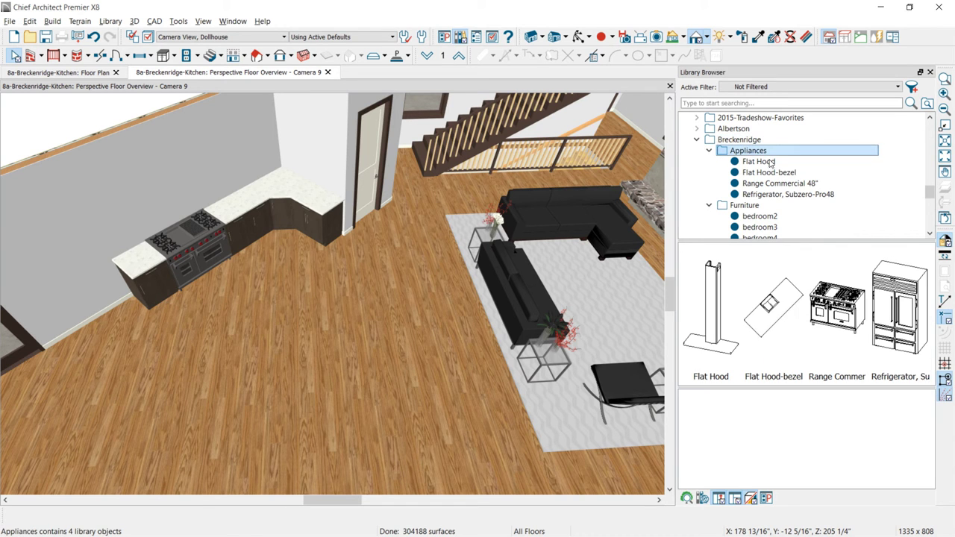
click(796, 196)
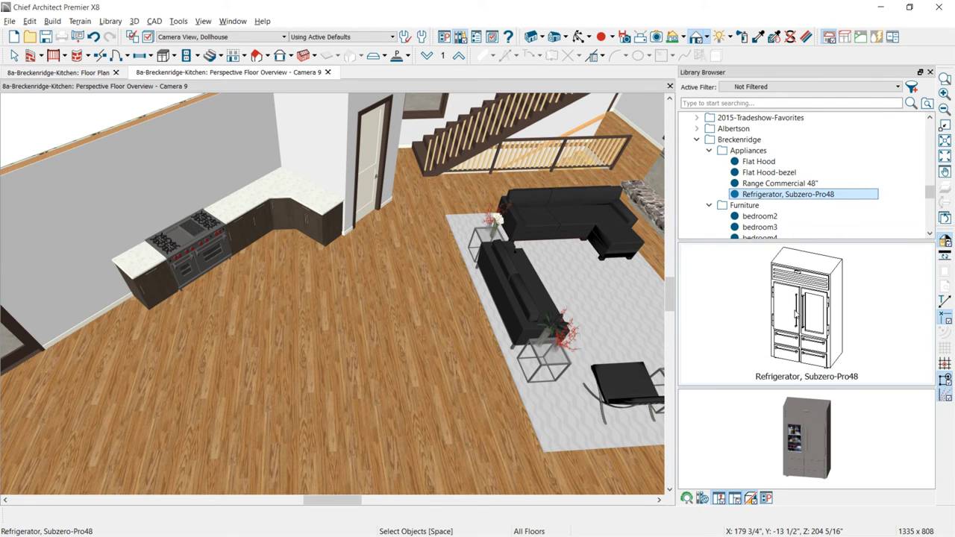
click(806, 314)
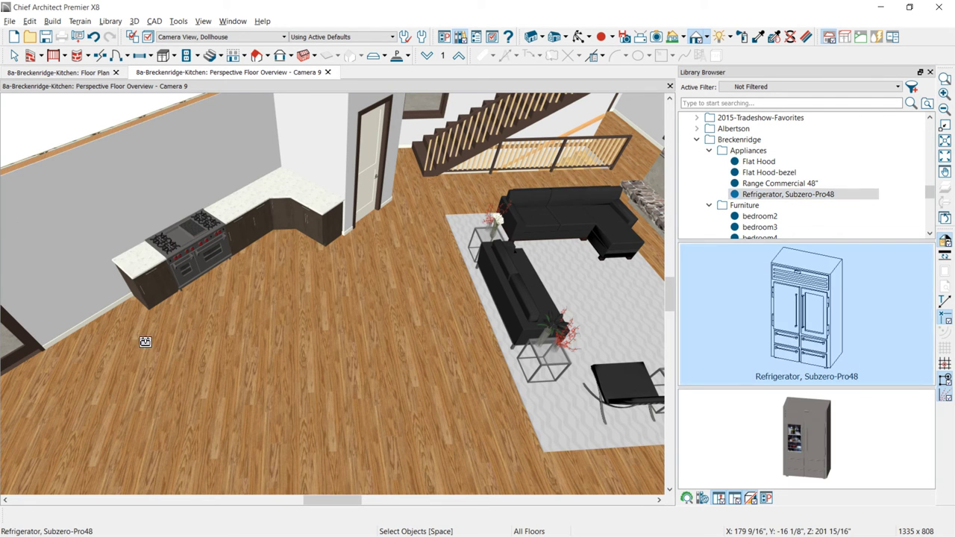
click(86, 311)
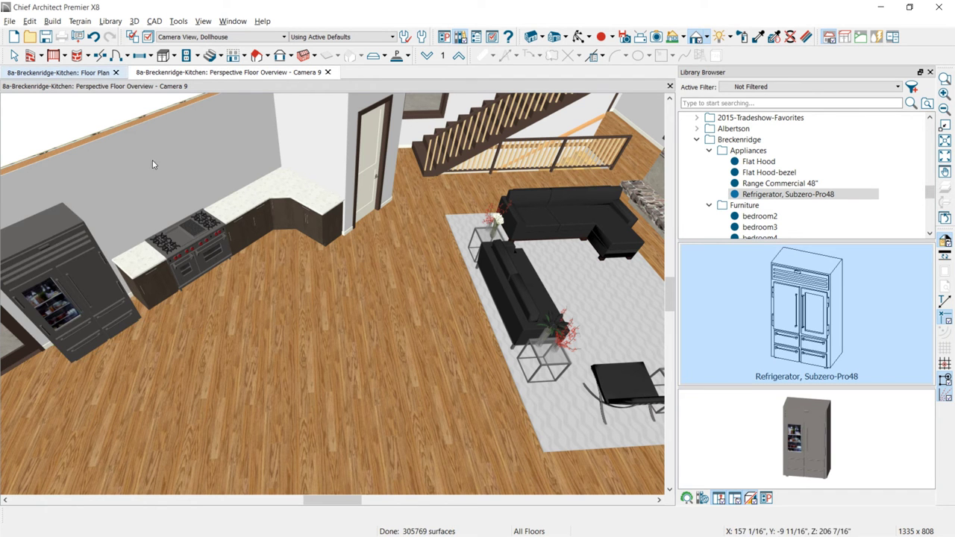
In the floor plan, shift the range and its adjoining base cabinet together along the wall toward the refrigerator
click(72, 73)
middle_drag(292, 302, 345, 216)
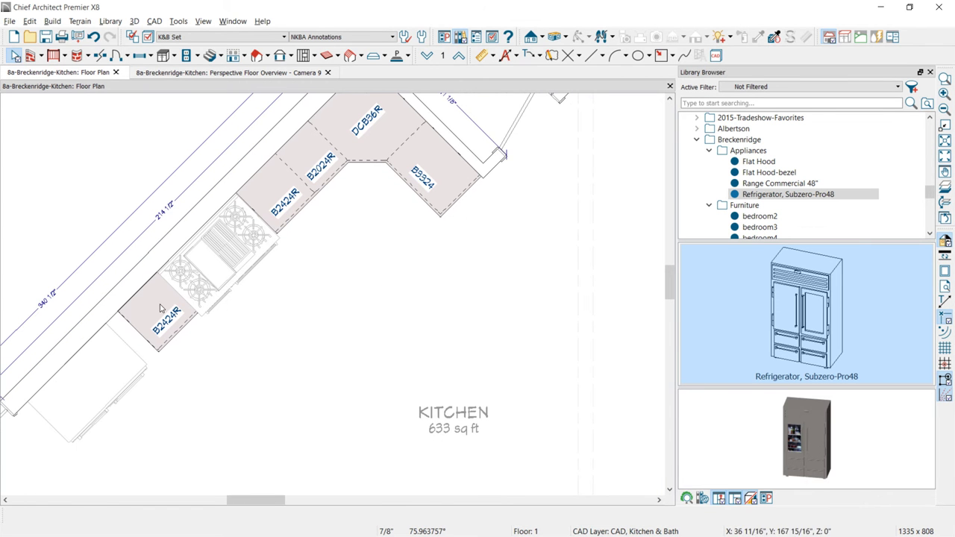
click(164, 333)
click(182, 291)
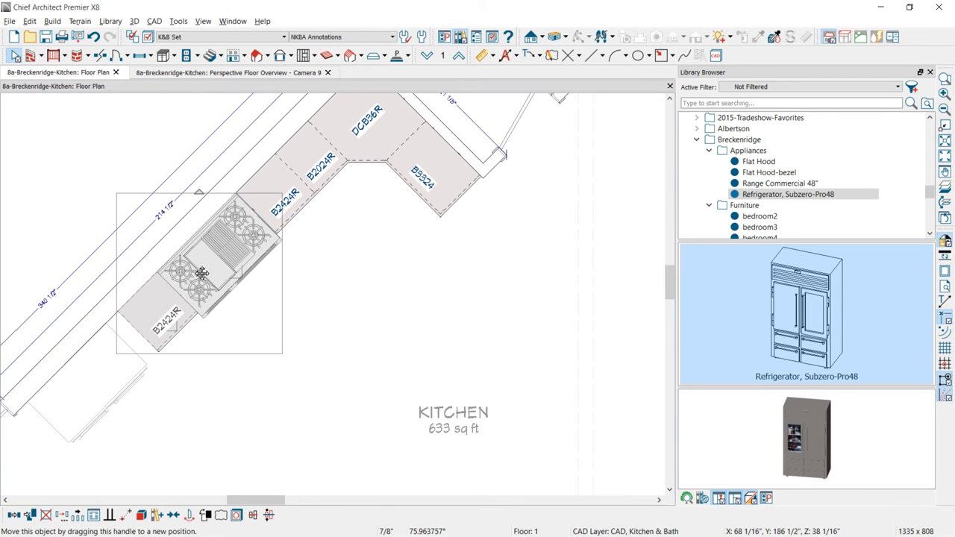
drag(182, 291, 179, 295)
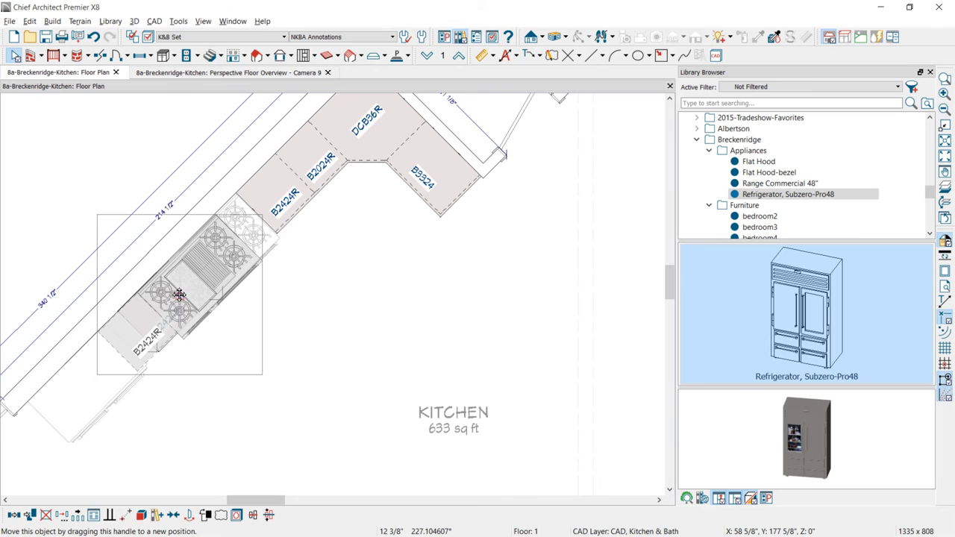
Widen the base cabinet next to the 20-inch one to 27 inches and move the range back against it
click(256, 213)
drag(256, 213, 252, 218)
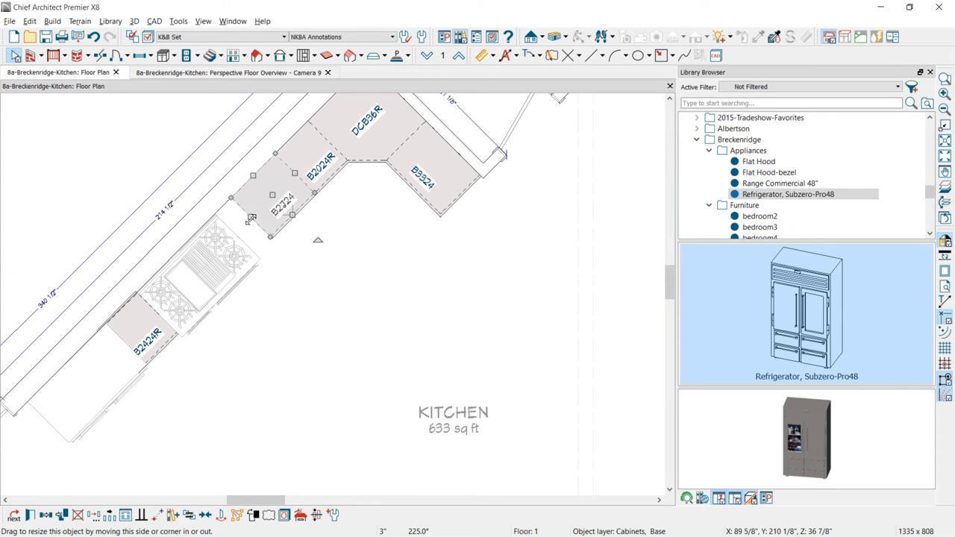
click(200, 277)
drag(200, 276, 213, 256)
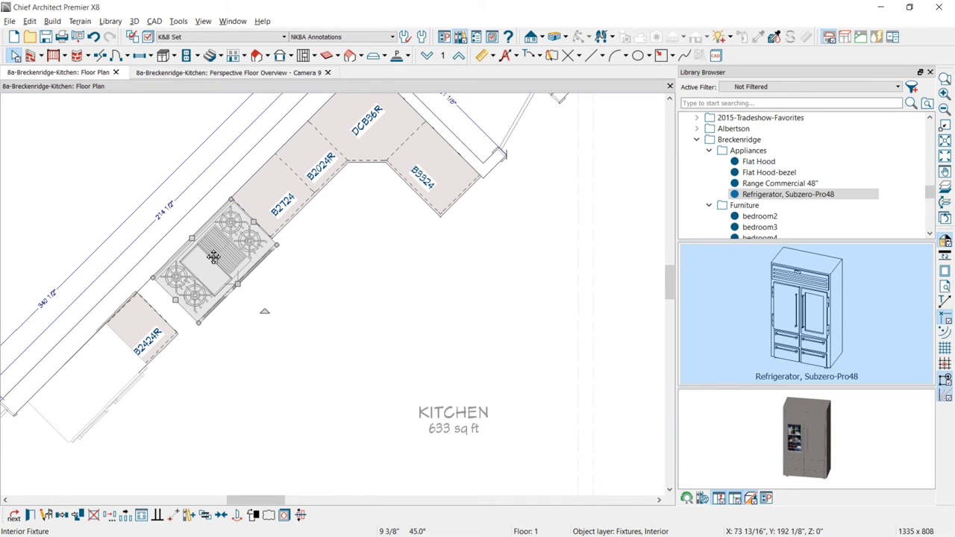
Move the refrigerator to the wall end by the glass doors and widen the adjacent base cabinet to 33 inches, reaching the range
scroll(214, 256, down, 3)
click(150, 264)
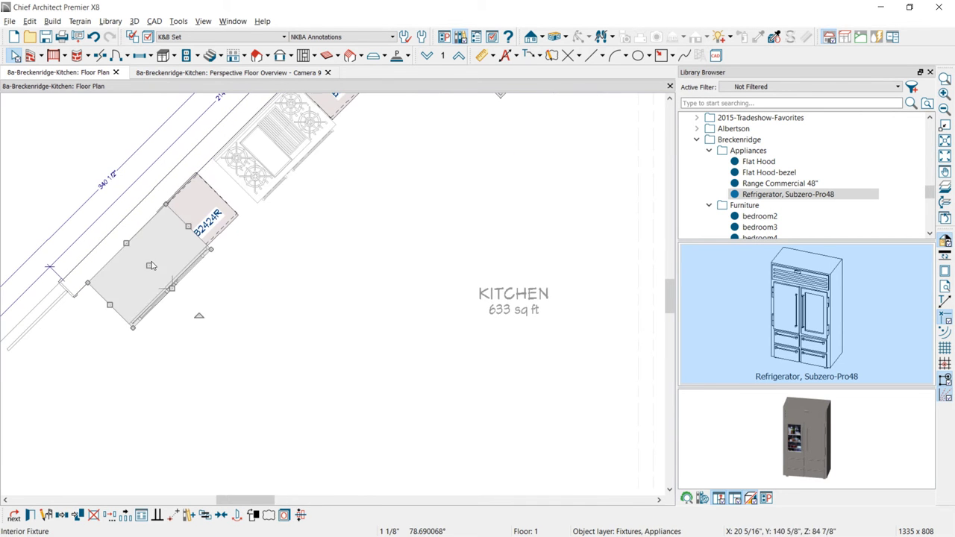
drag(150, 263, 138, 276)
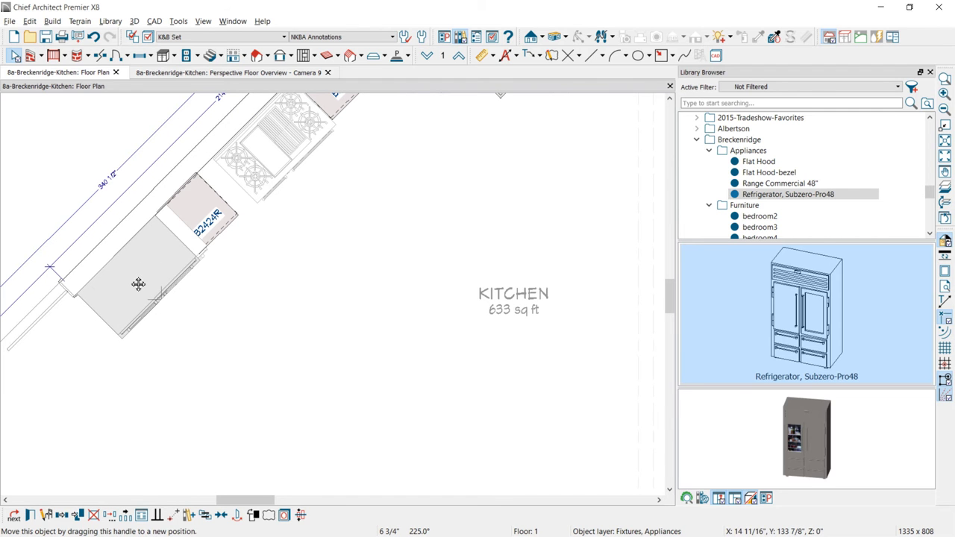
click(198, 218)
drag(216, 195, 227, 182)
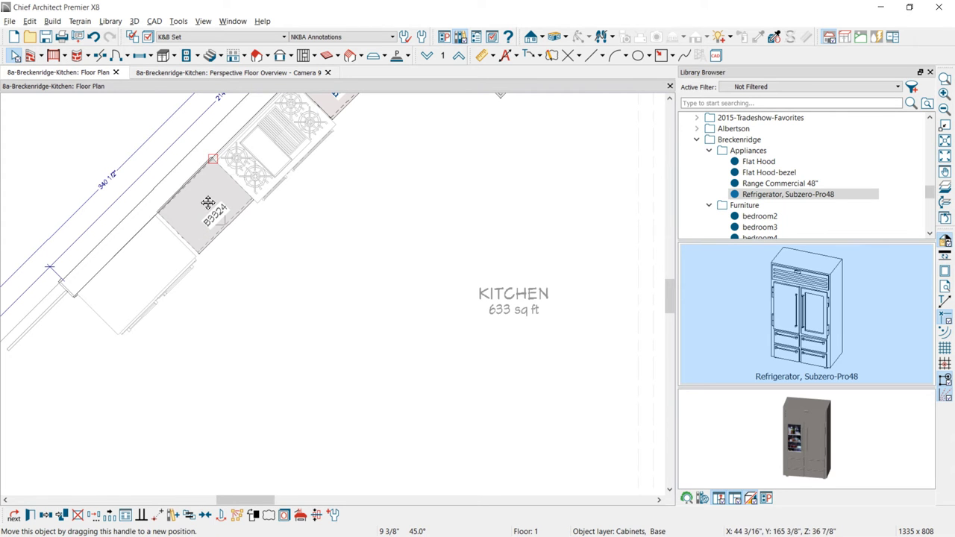
click(143, 276)
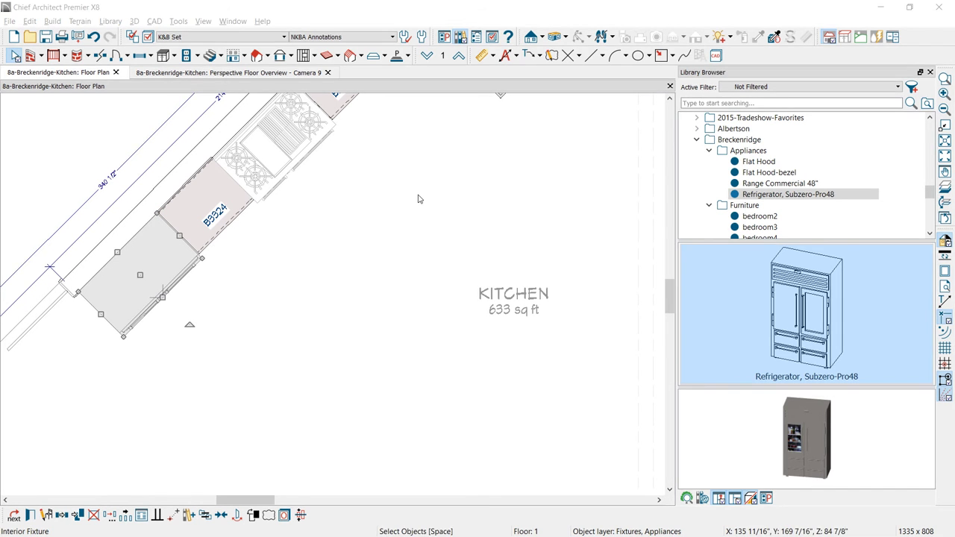
Place the Flat Hood from the Breckenridge appliances library against the wall and center it on the range
click(759, 161)
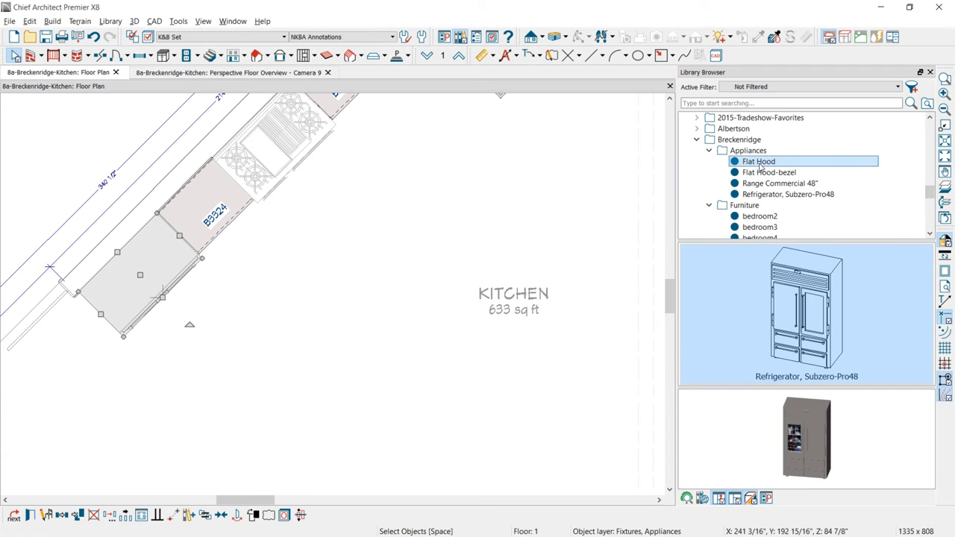
click(804, 293)
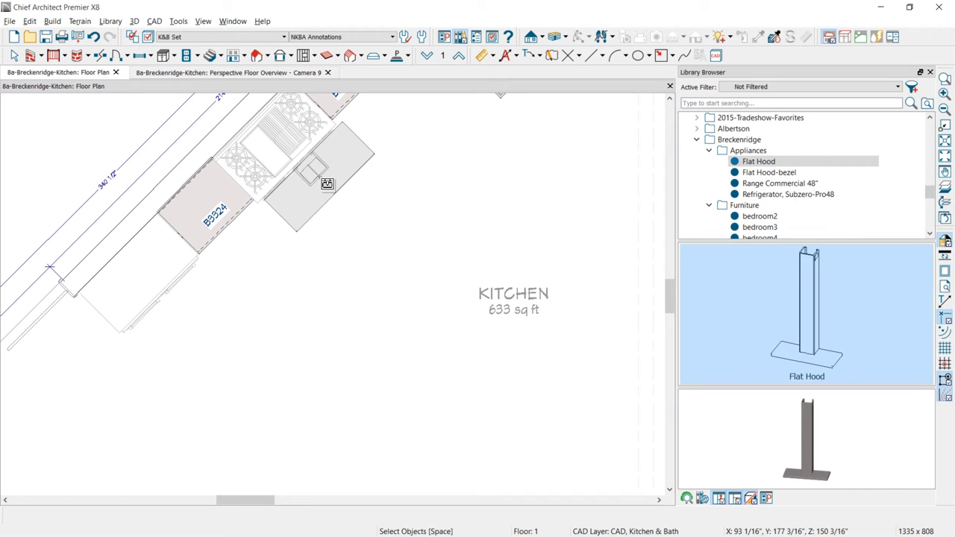
click(291, 155)
drag(292, 155, 267, 139)
click(221, 515)
click(290, 149)
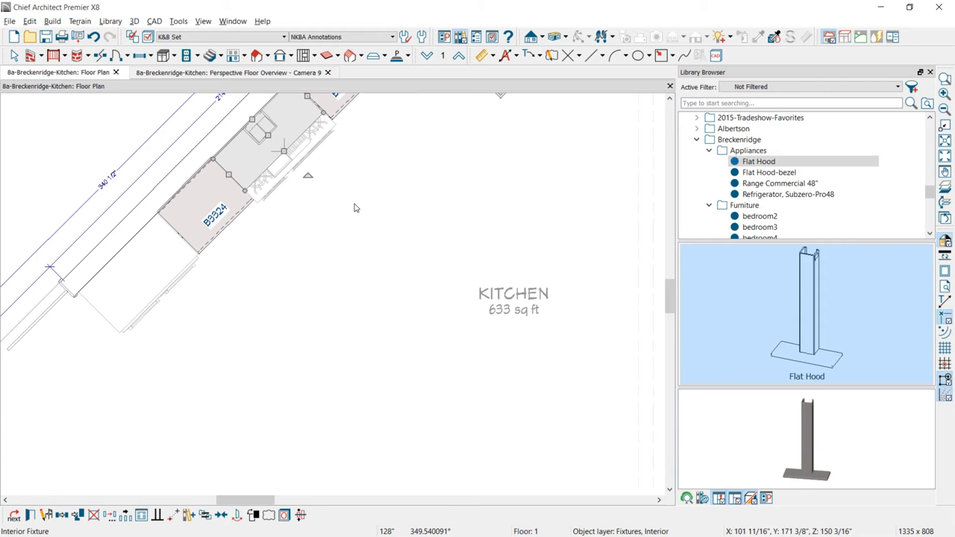
Check the layout in the perspective overview and create a full camera view in the floor plan looking across the kitchen
scroll(384, 187, down, 1)
middle_drag(383, 188, 398, 275)
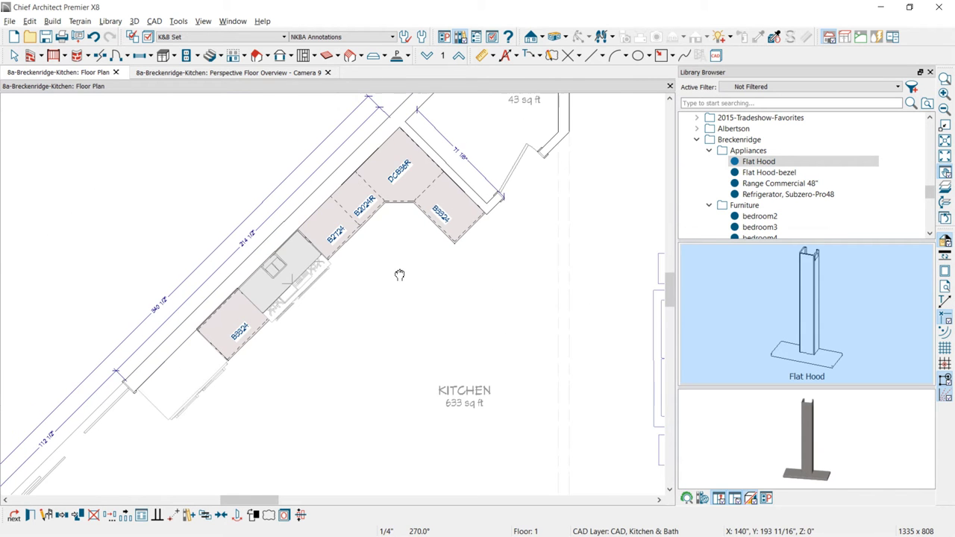
key(ctrl+Tab)
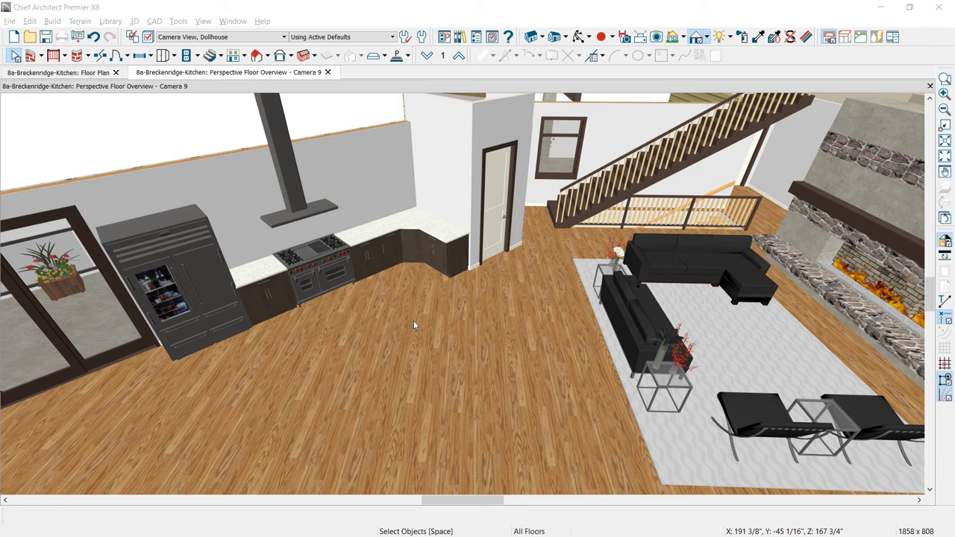
click(73, 73)
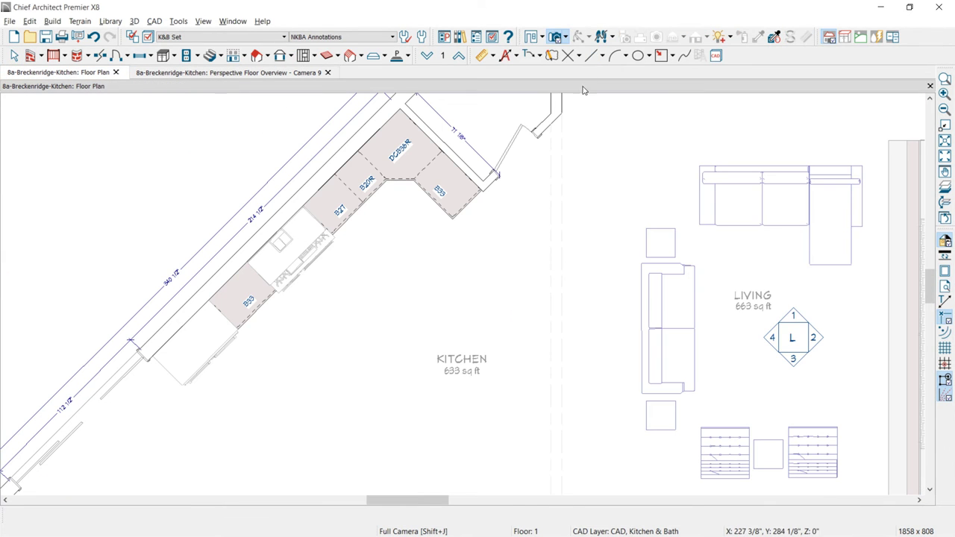
click(556, 38)
drag(572, 326, 354, 339)
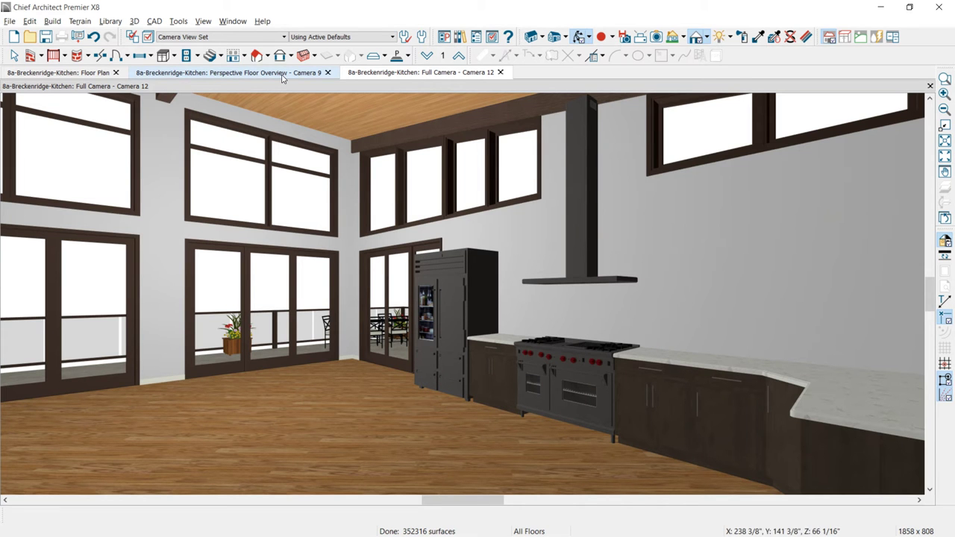
In the perspective overview, place a wall cabinet on the short wall beside the door, above the end of the base cabinet run
click(283, 73)
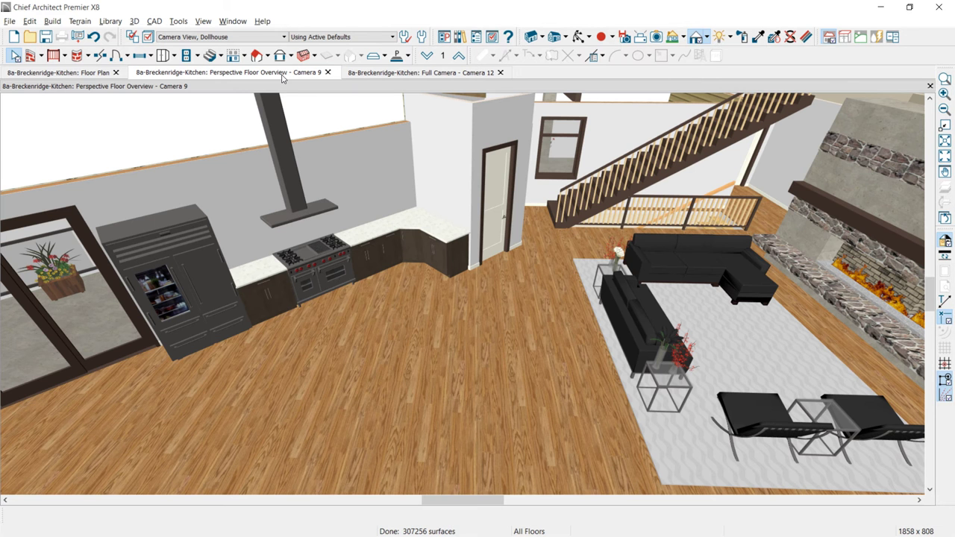
scroll(511, 283, up, 3)
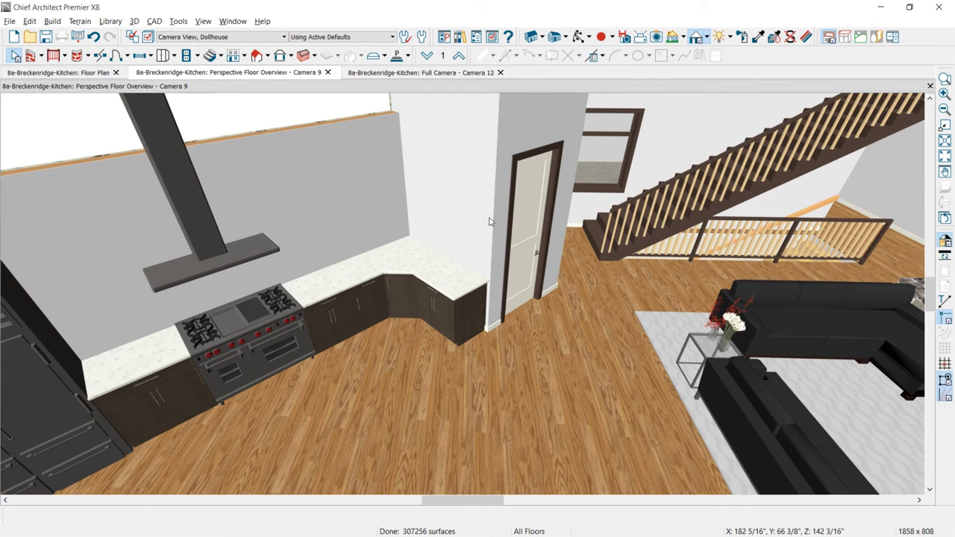
click(163, 55)
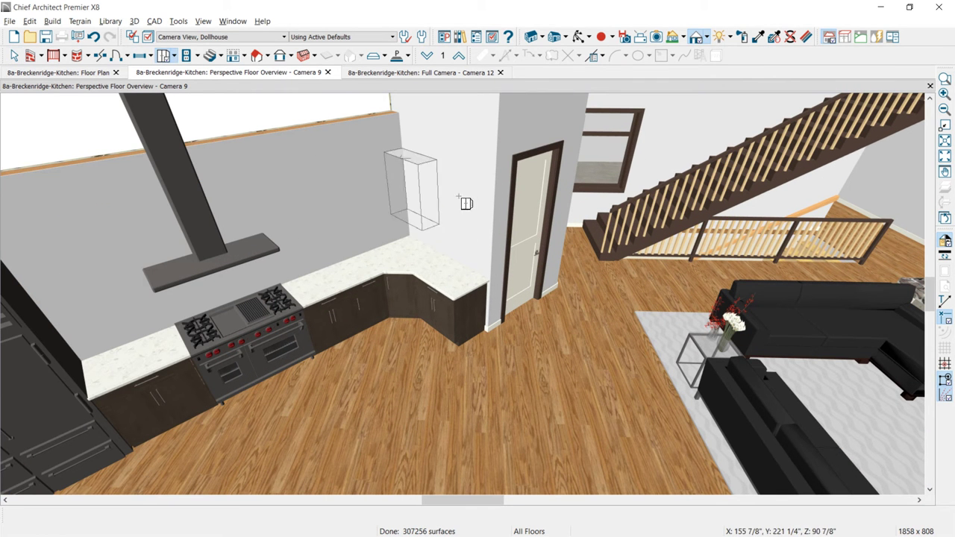
click(479, 214)
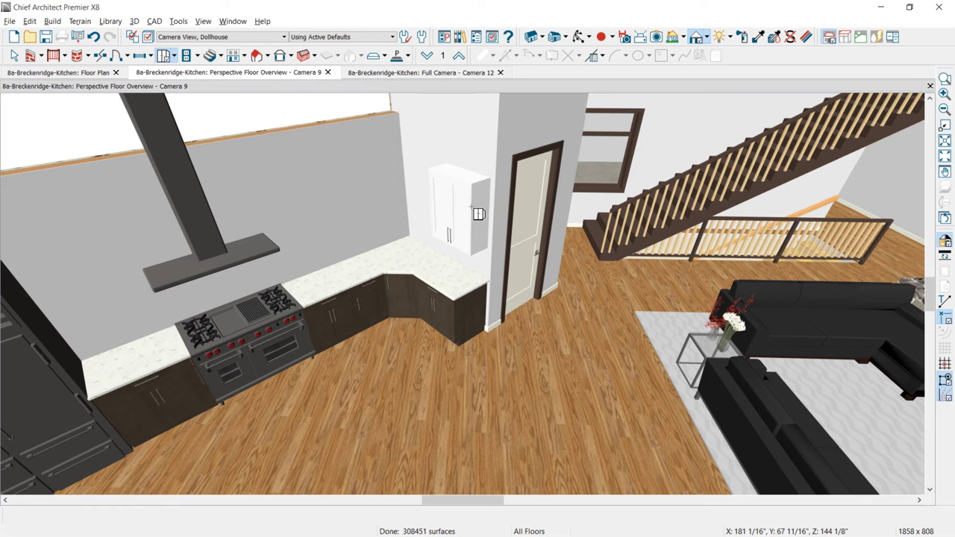
Set the new wall cabinet's height to 48 inches
scroll(471, 216, up, 3)
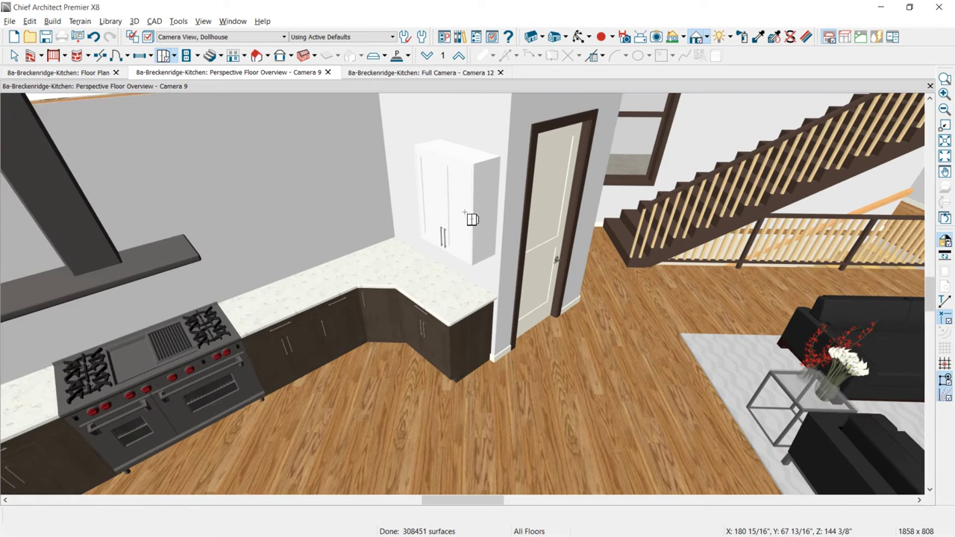
scroll(450, 267, up, 3)
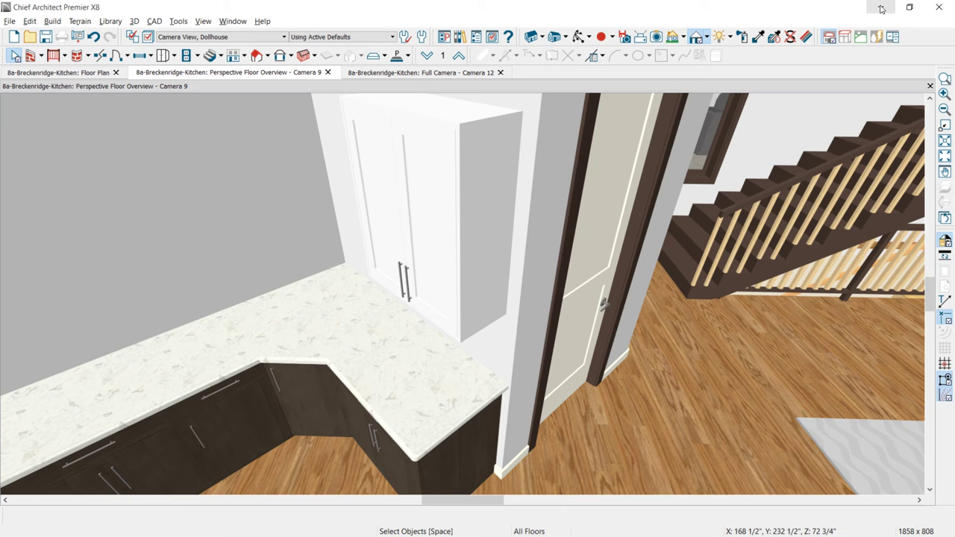
click(395, 225)
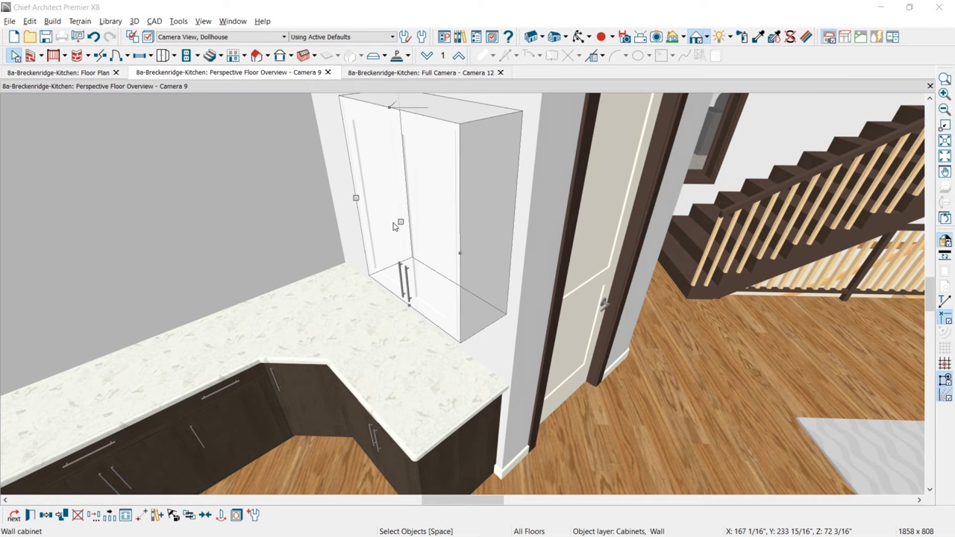
double_click(396, 226)
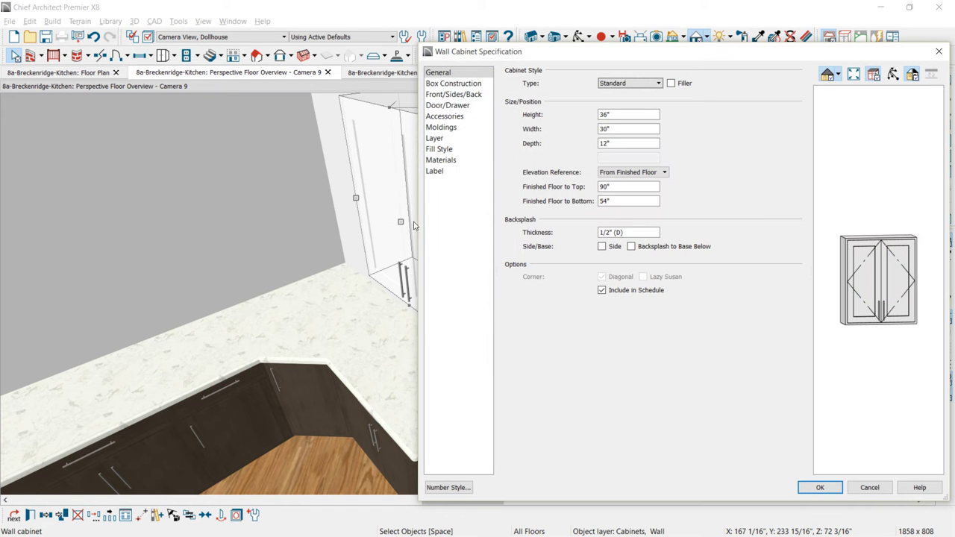
double_click(639, 120)
text(4)
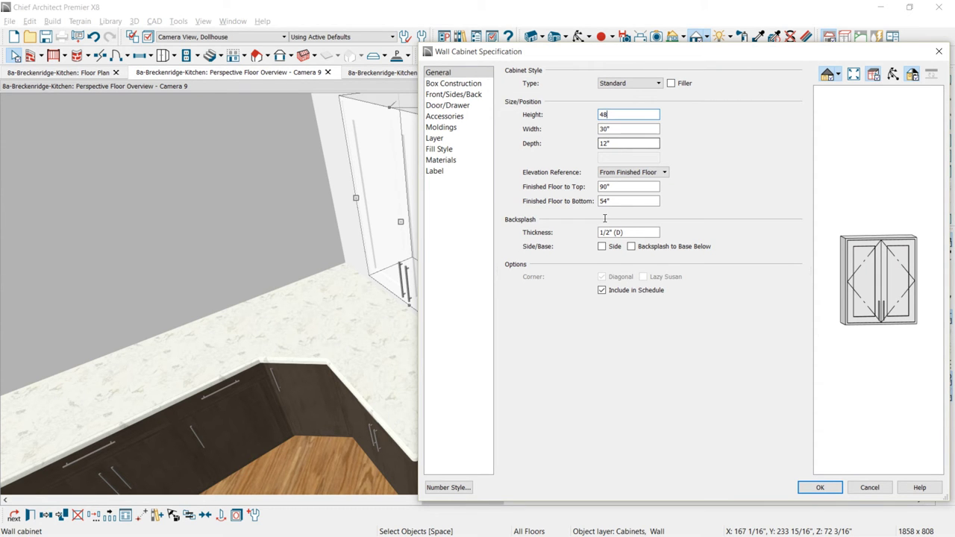
text(8)
click(623, 187)
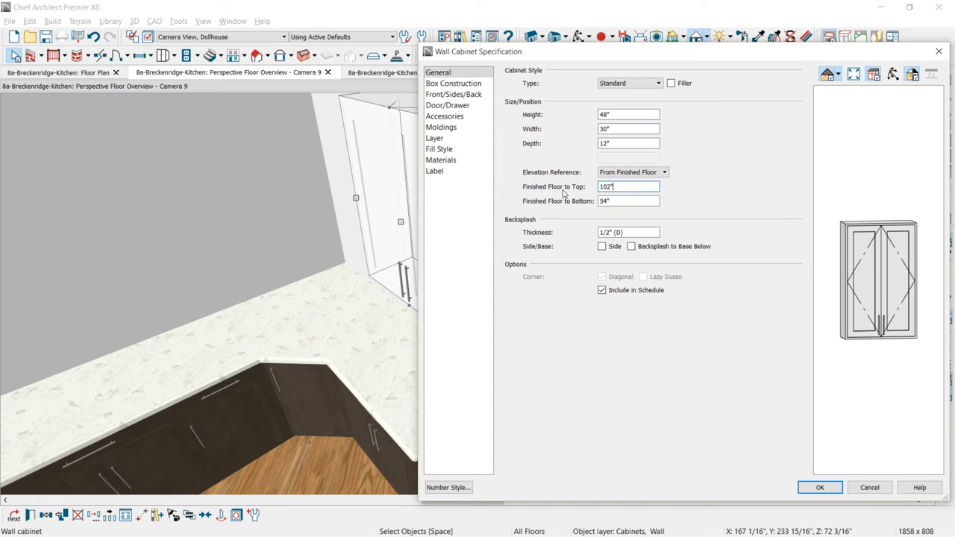
Review the wall cabinet's box construction and set its front side type to Custom Face
click(451, 84)
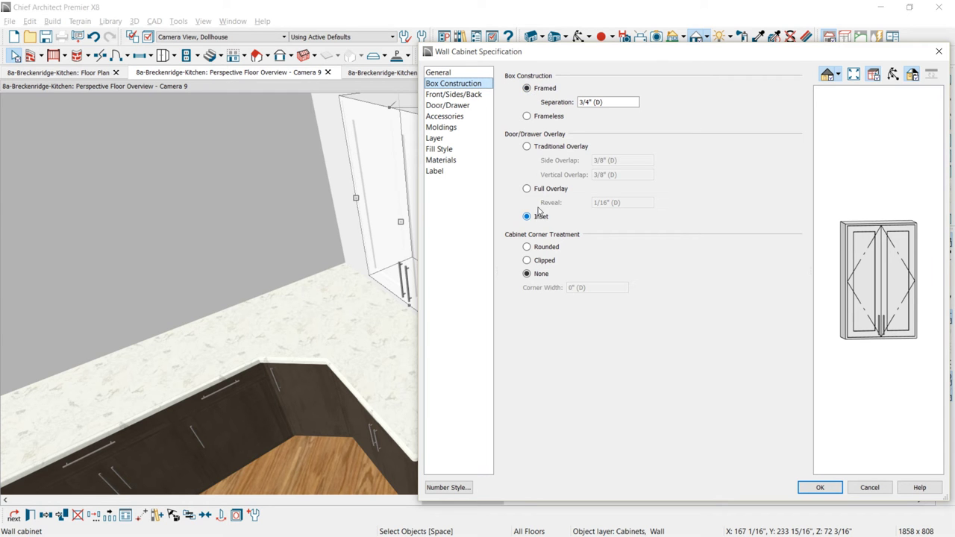
click(467, 95)
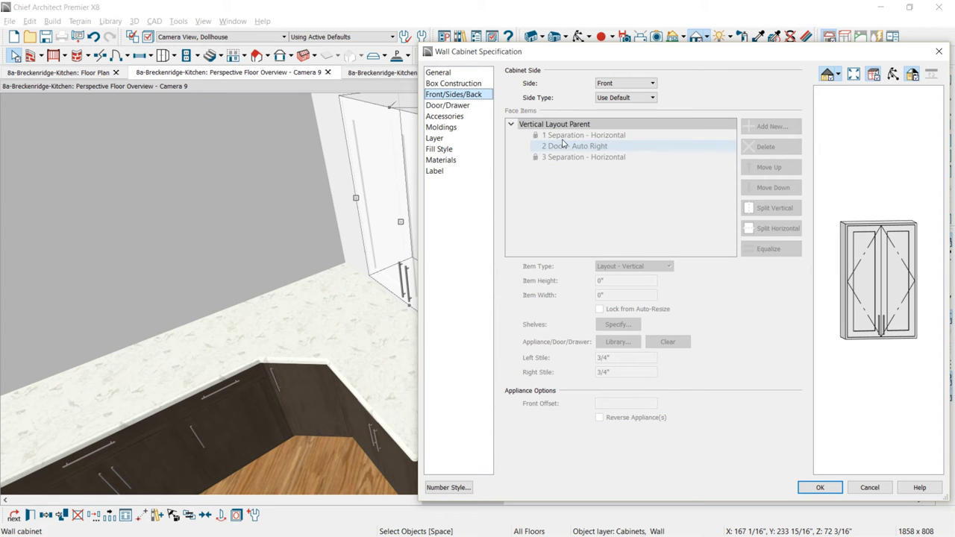
click(653, 98)
click(638, 120)
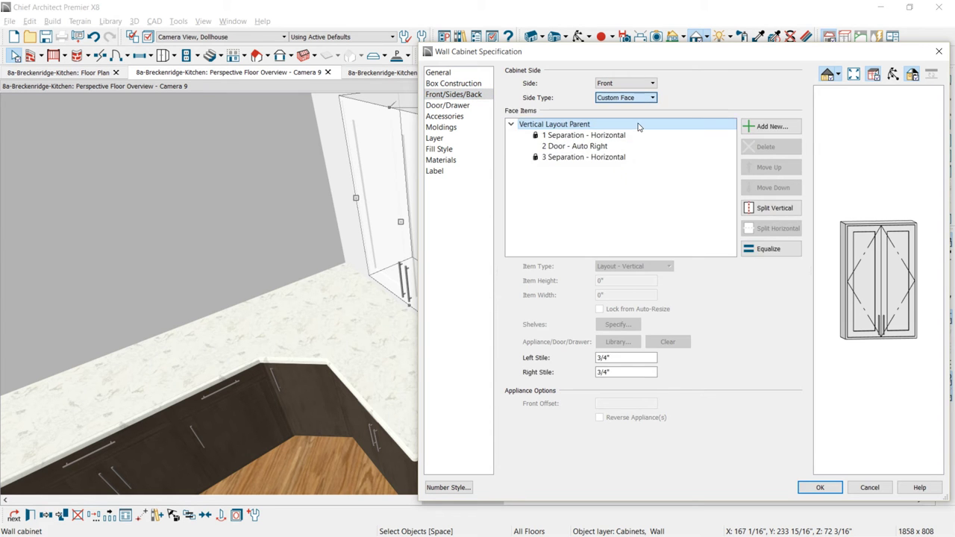
Add a 15 1/2-inch-high Door - Auto Right face item beneath the first separation, above the existing doors
click(623, 136)
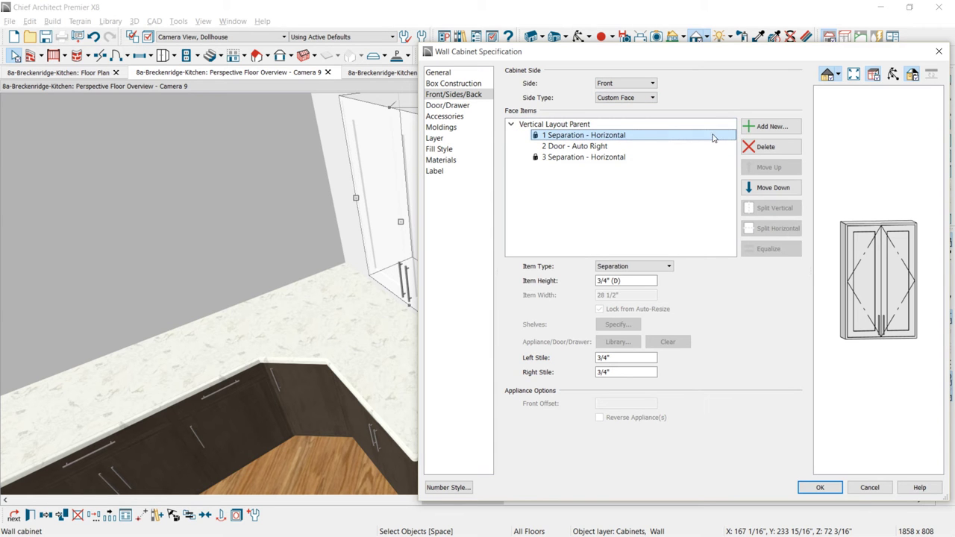
click(752, 127)
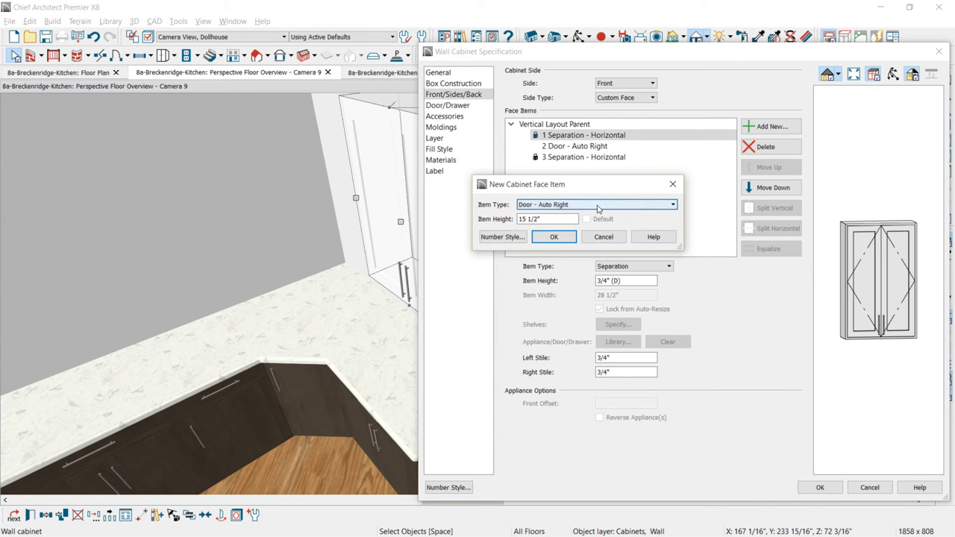
click(674, 205)
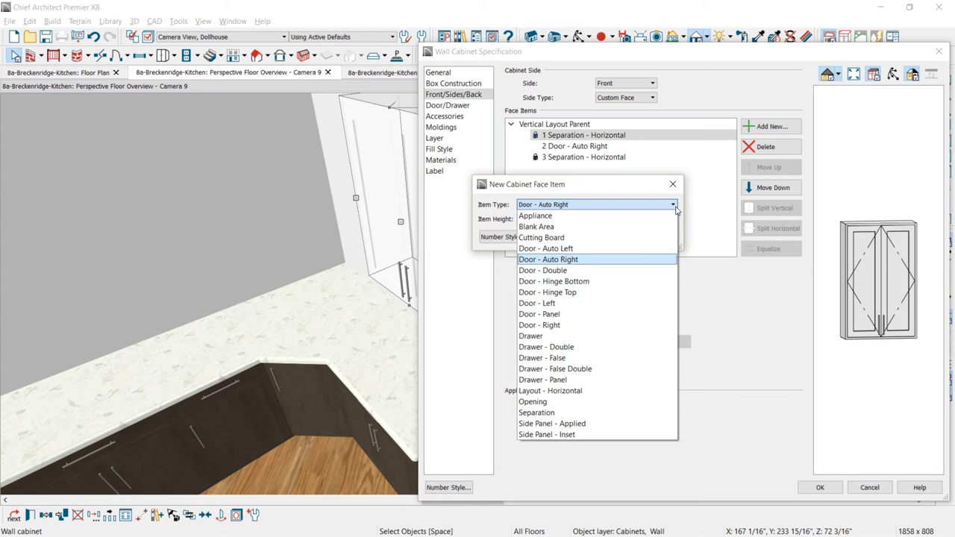
click(676, 208)
click(545, 220)
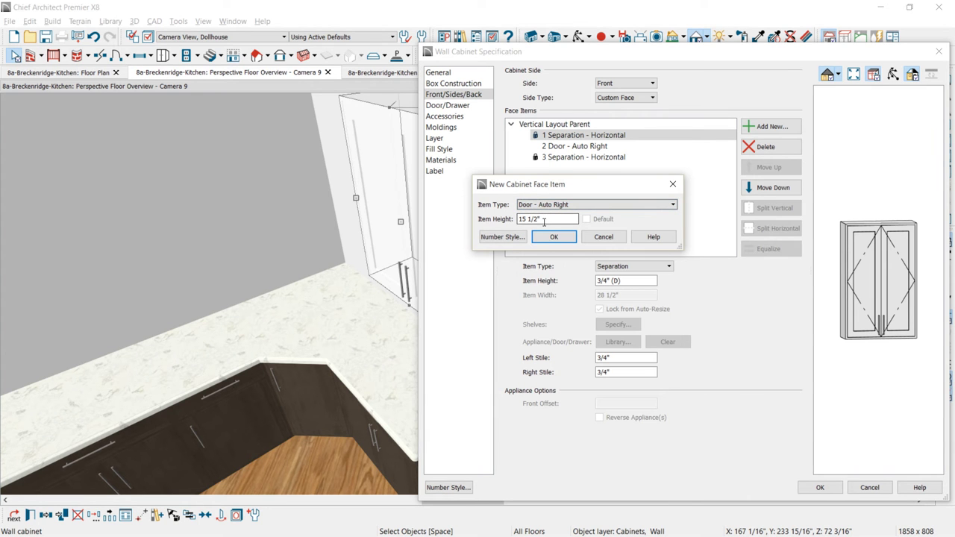
click(553, 238)
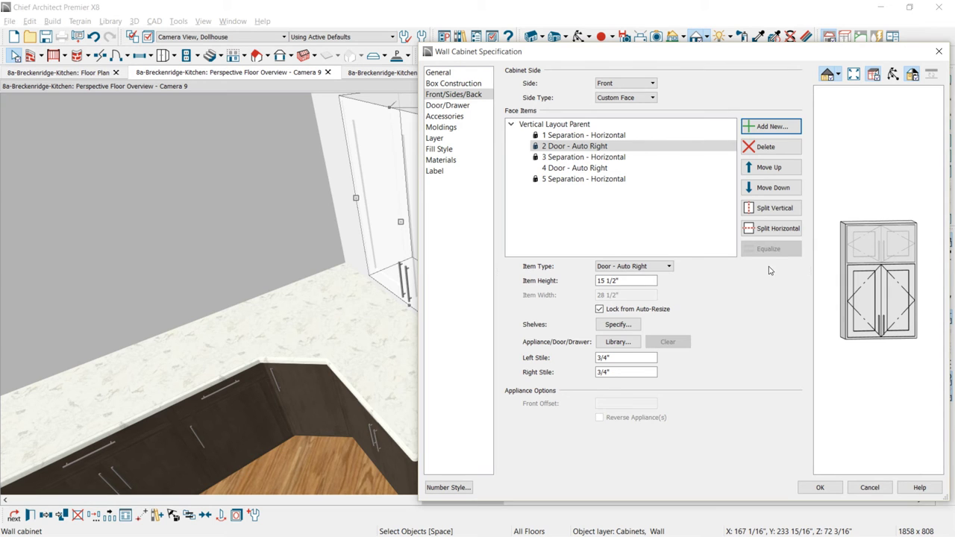
Permanently dismiss the multiple-styles notice and assign the Framed Door from the Breckenridge folder of the User Catalog to the upper doors
click(631, 342)
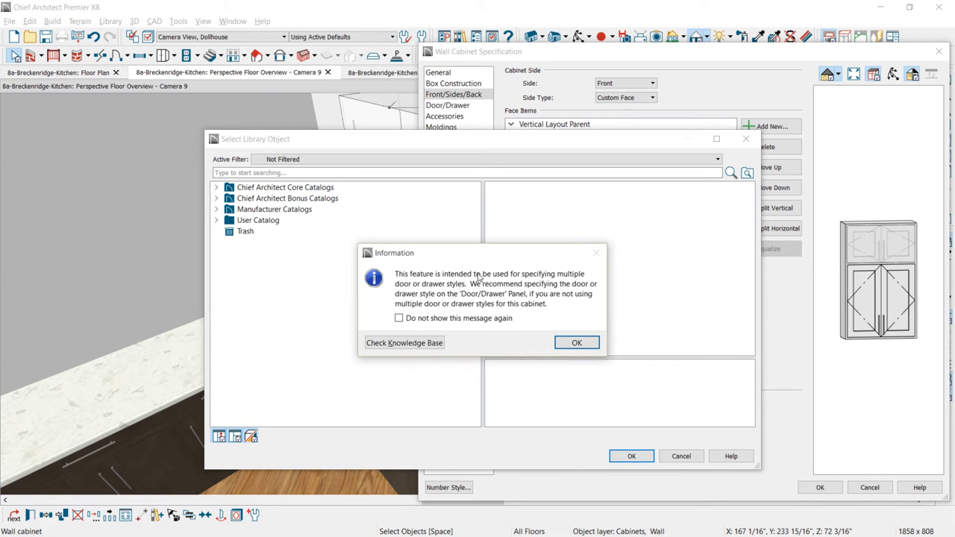
click(400, 319)
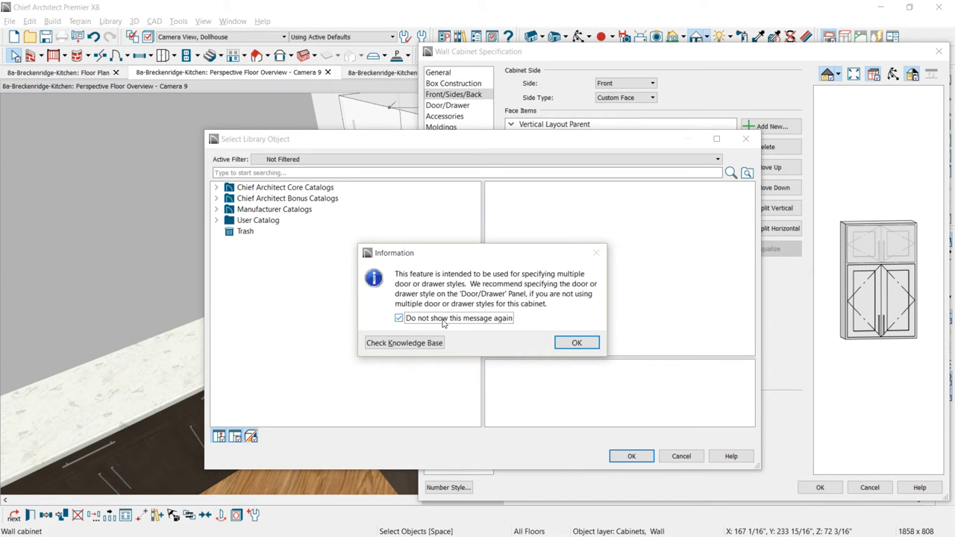
click(576, 342)
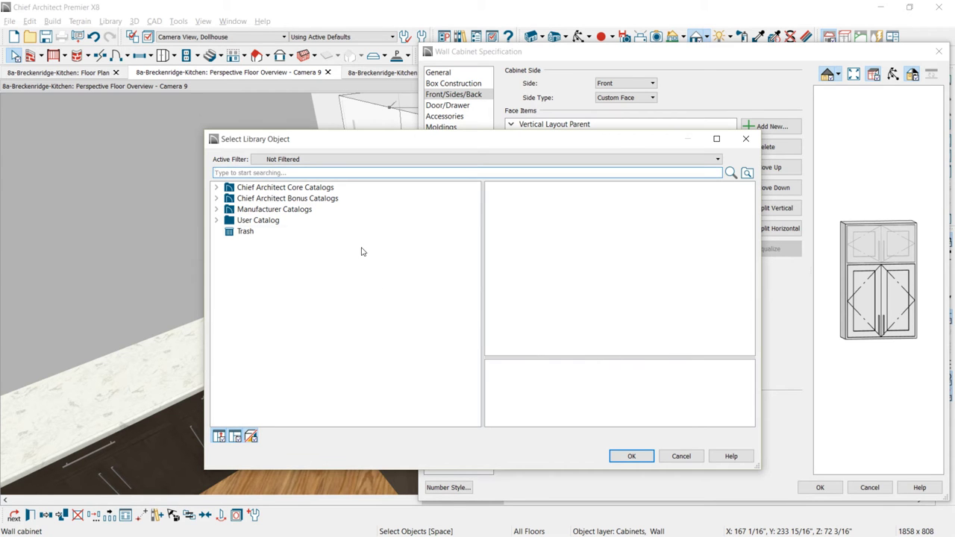
click(216, 188)
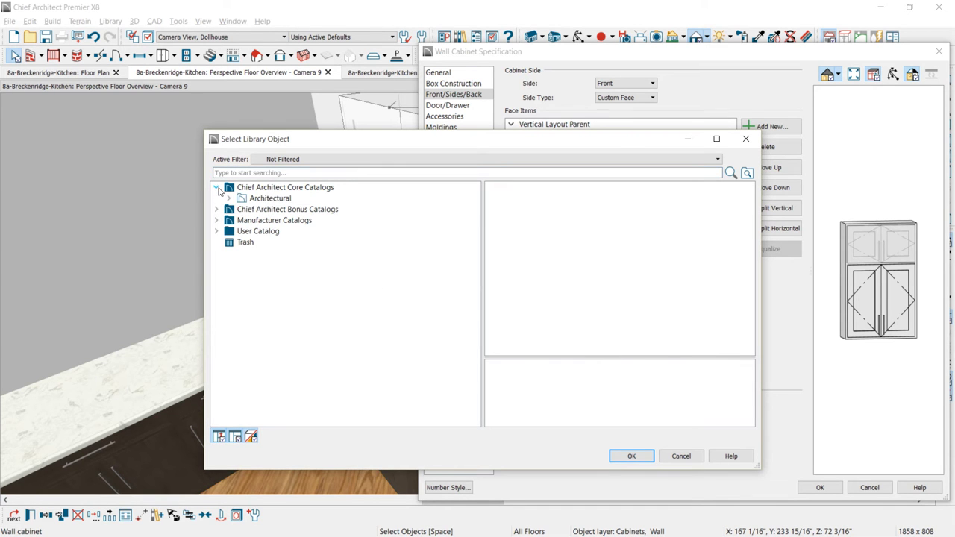
click(229, 198)
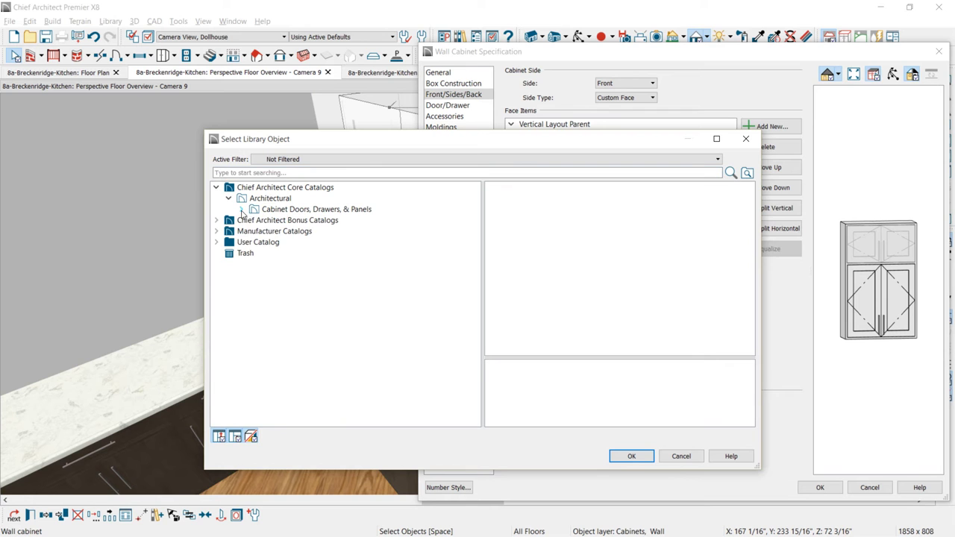
click(241, 210)
click(216, 286)
click(229, 297)
click(265, 309)
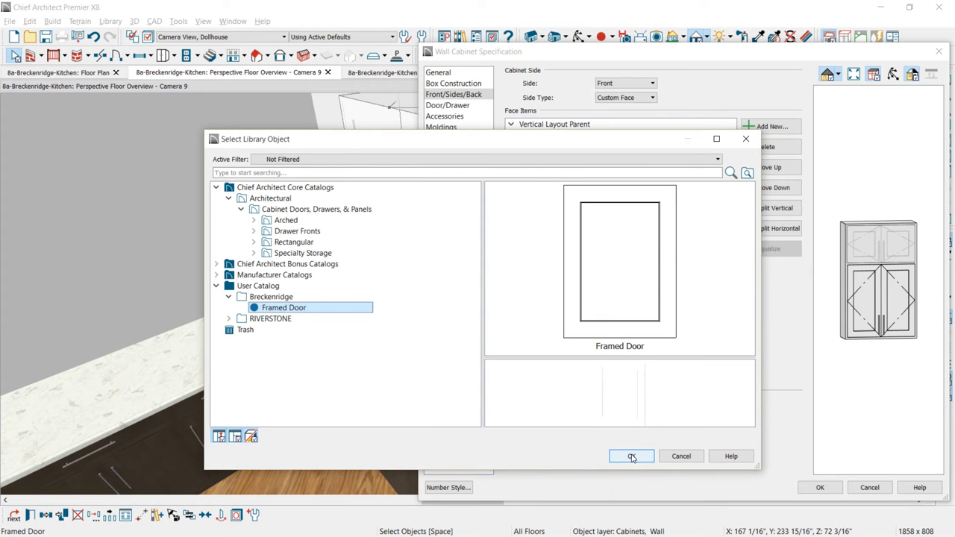
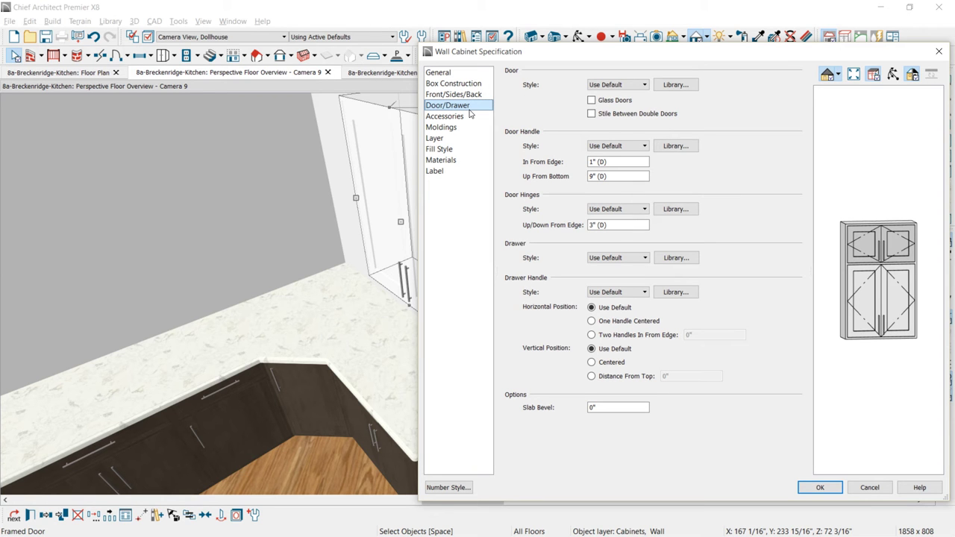
Add the CA-001 base molding profile from the Architectural core catalog to the wall cabinet
click(469, 128)
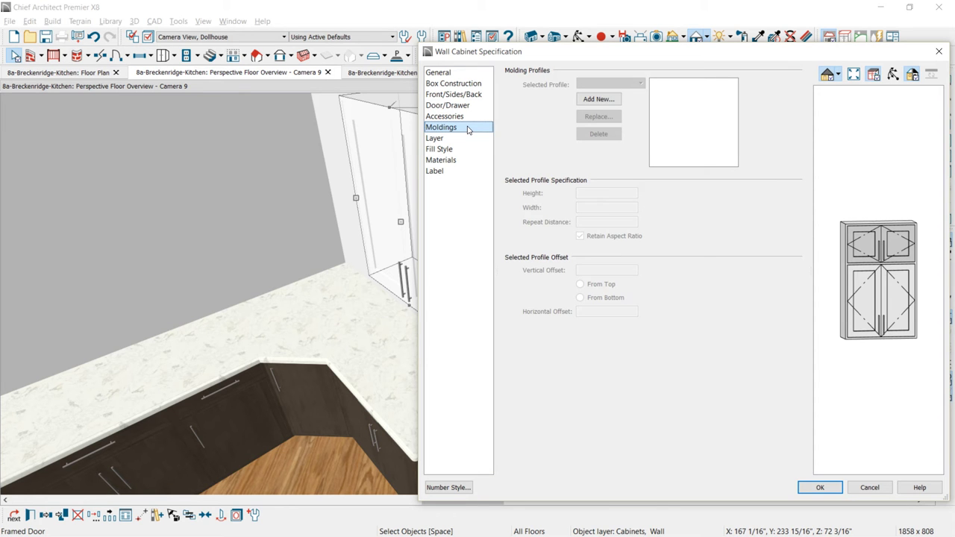
click(599, 99)
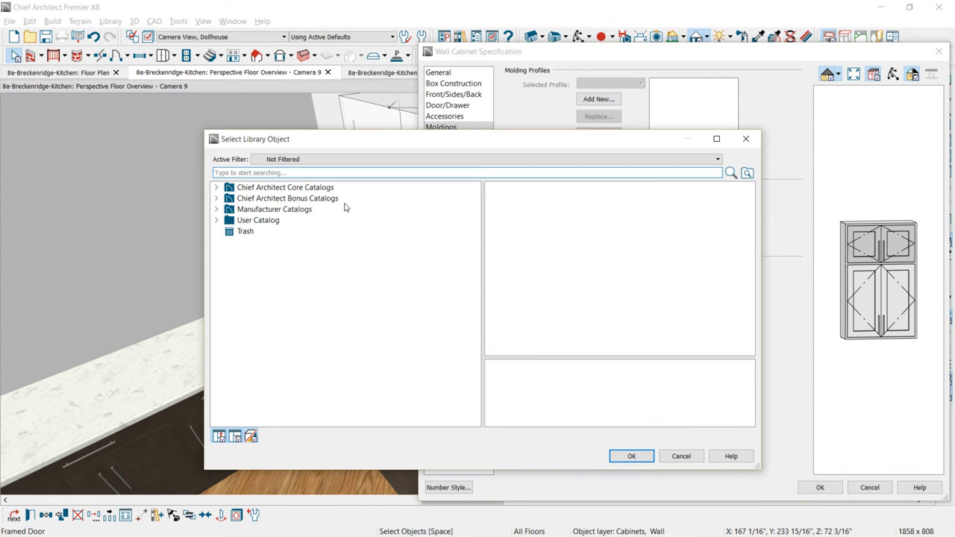
click(216, 188)
click(229, 199)
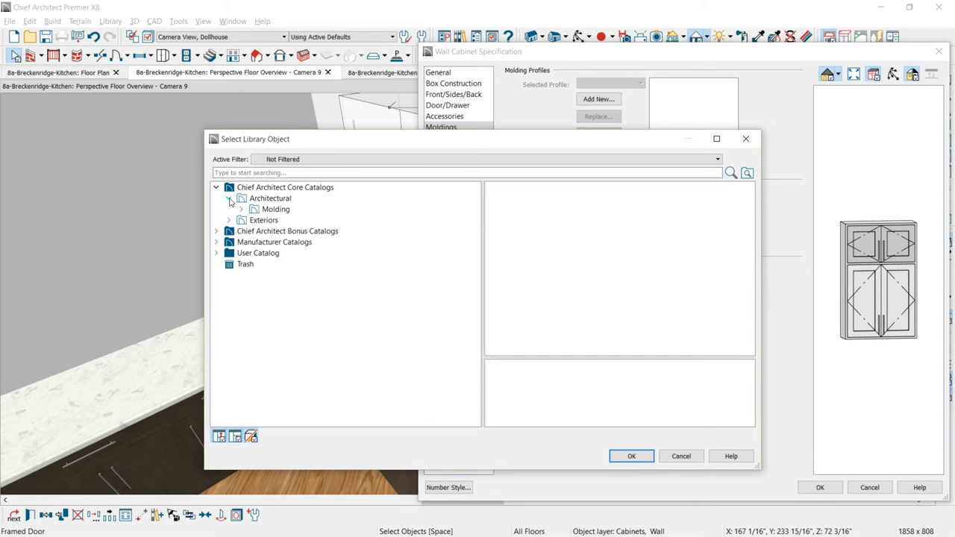
click(241, 209)
click(285, 221)
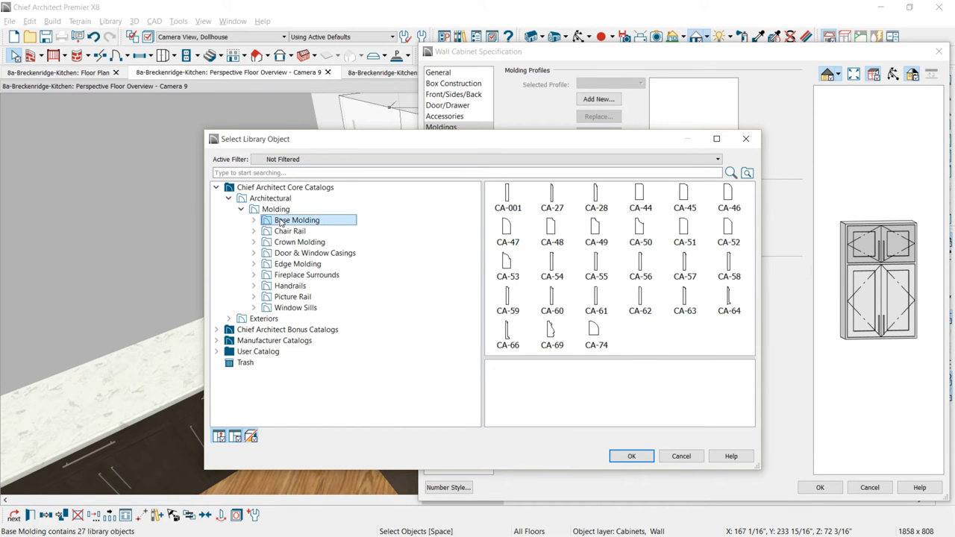
click(511, 204)
double_click(512, 204)
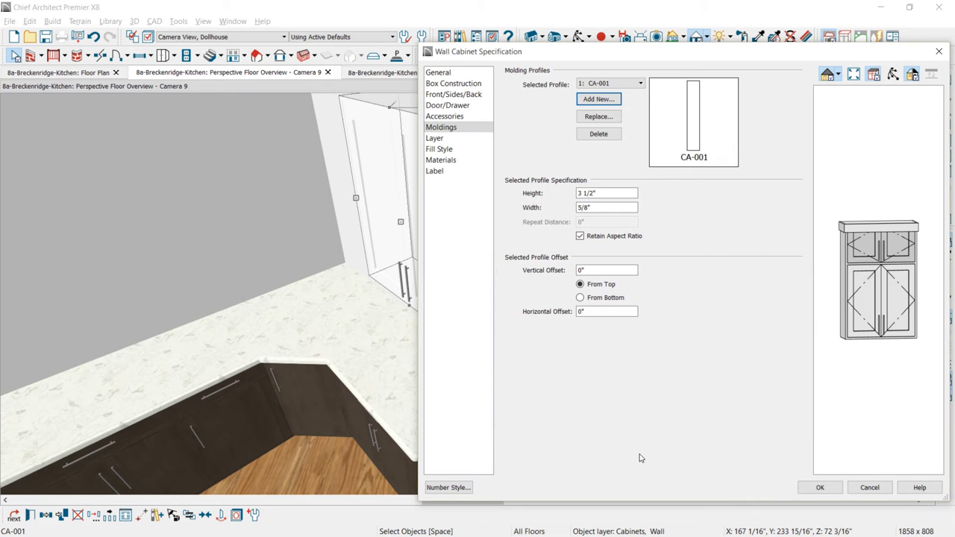
Size the CA-001 molding 2 inches high and 1/2 inch wide without retaining aspect ratio, offset -2 inches vertically from the top
drag(619, 194, 565, 192)
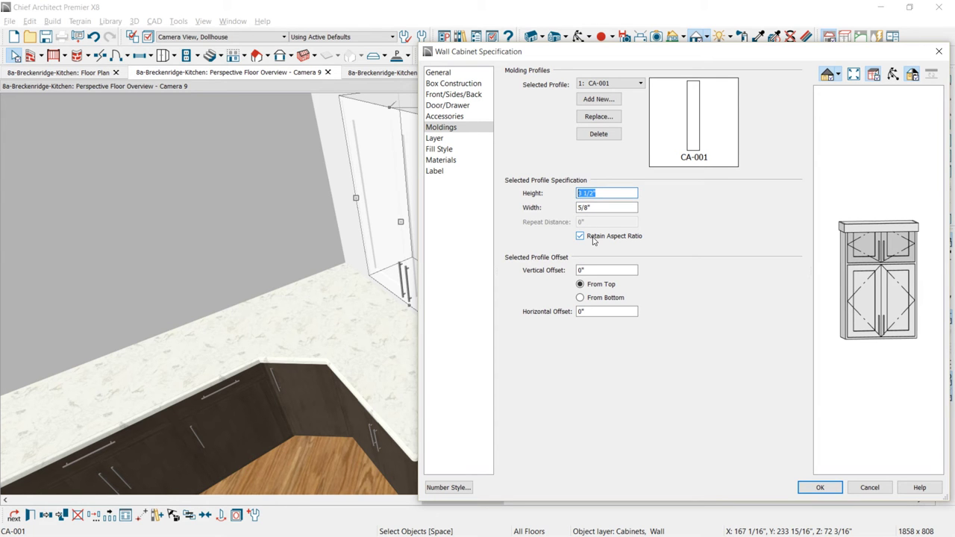
text(2)
key(Tab)
key(Tab)
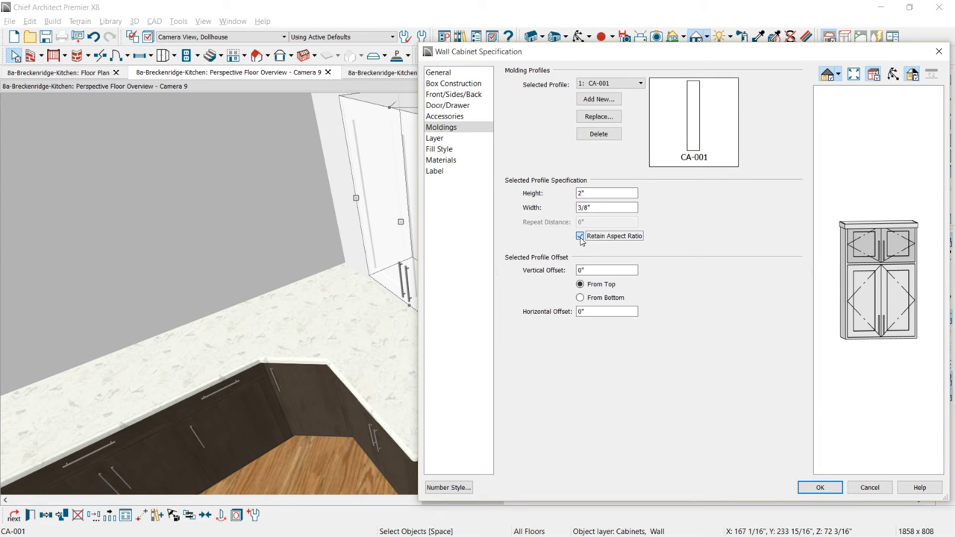
drag(595, 208, 566, 213)
text(.5)
click(590, 268)
drag(589, 269, 574, 274)
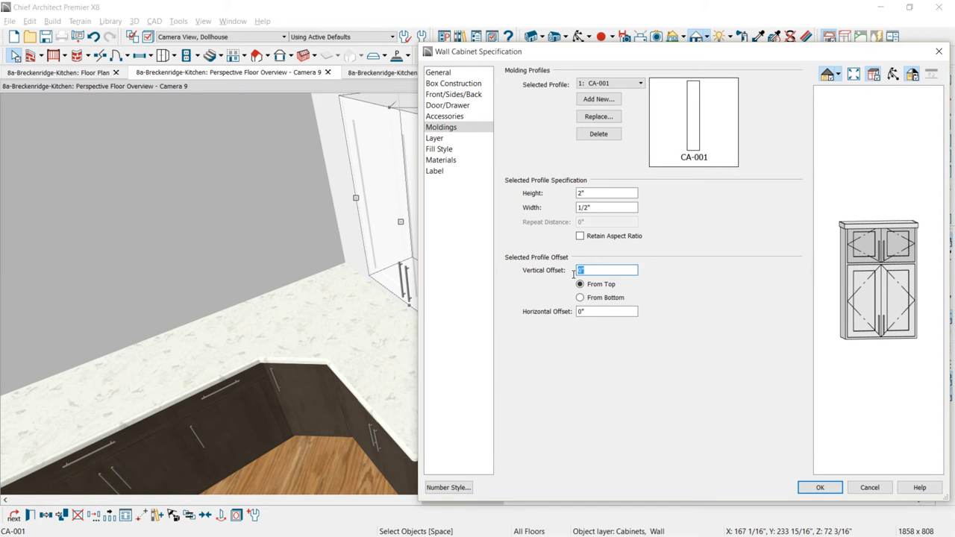
key(Tab)
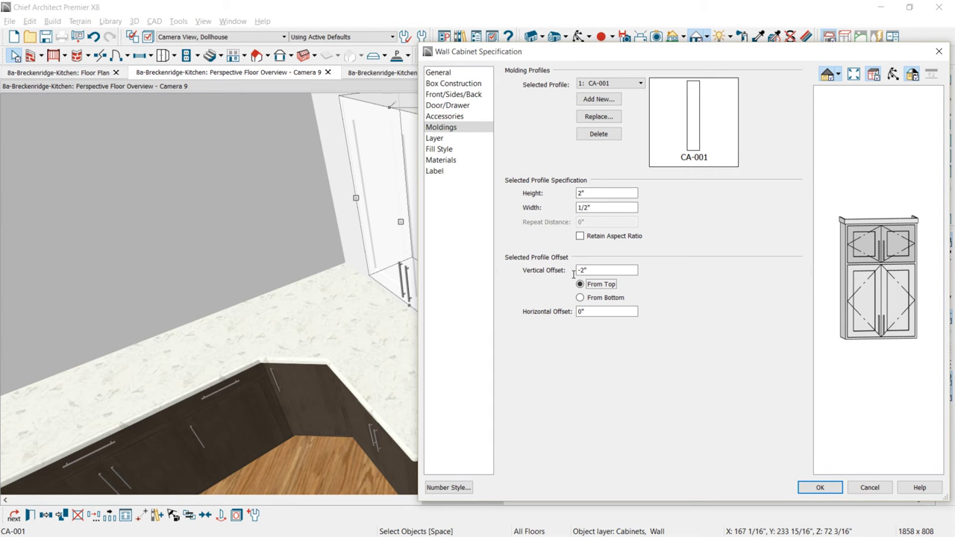
Add a second CA-001 base molding profile to the wall cabinet, referenced from the bottom
click(596, 100)
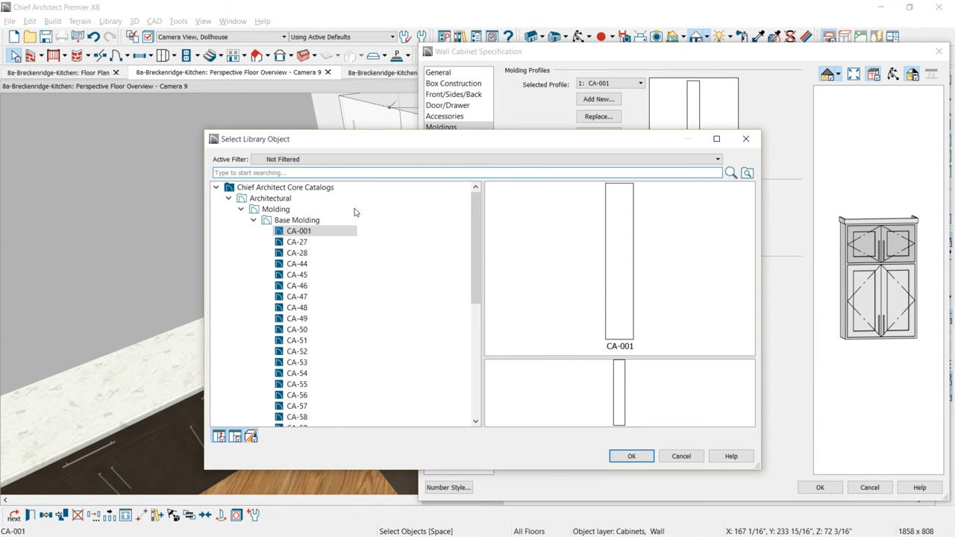
click(632, 456)
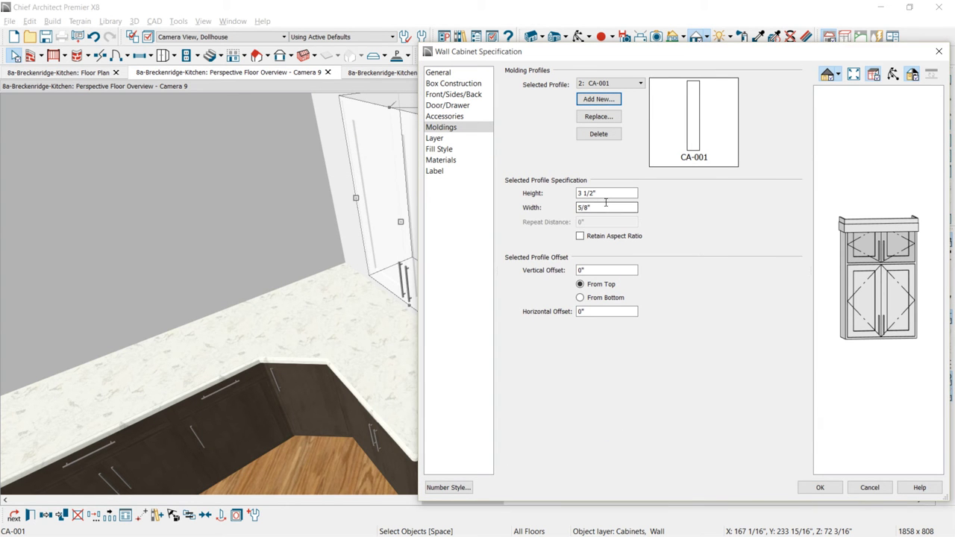
click(588, 297)
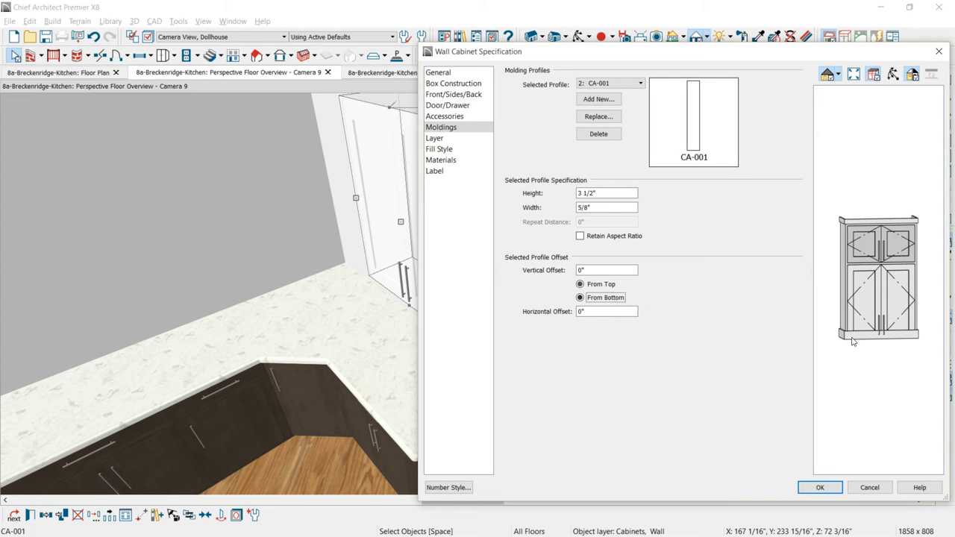
Size the second CA-001 molding 1 1/2 inches high and 1/2 inch wide, offset -1 1/2 inches vertically, and accept the cabinet specification
click(609, 194)
double_click(586, 194)
text(1)
click(588, 208)
double_click(579, 208)
text(4)
key(Tab)
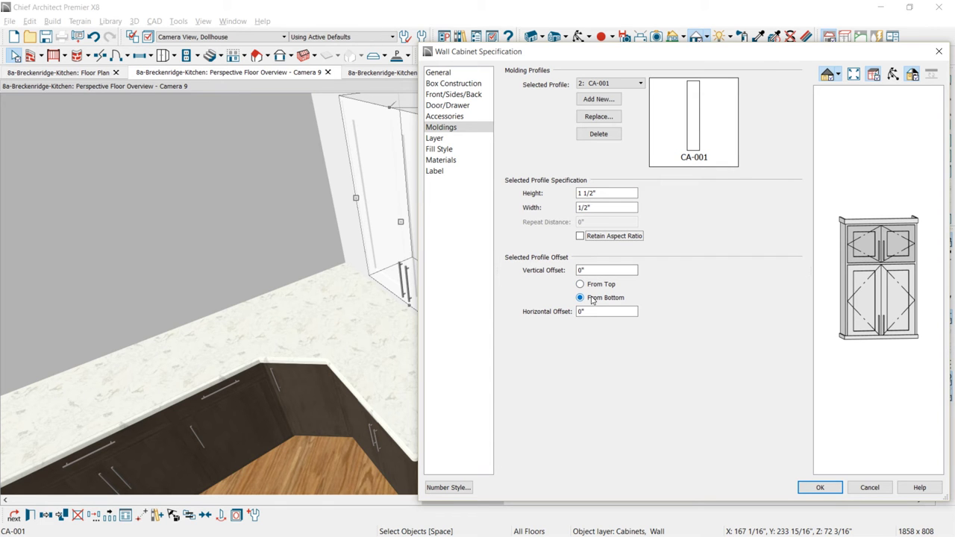
double_click(582, 269)
key(Tab)
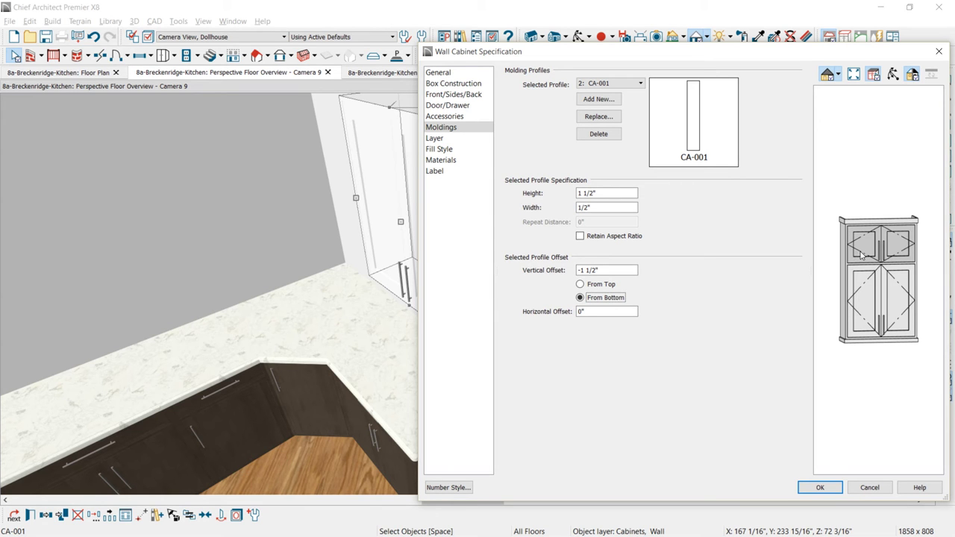
click(836, 491)
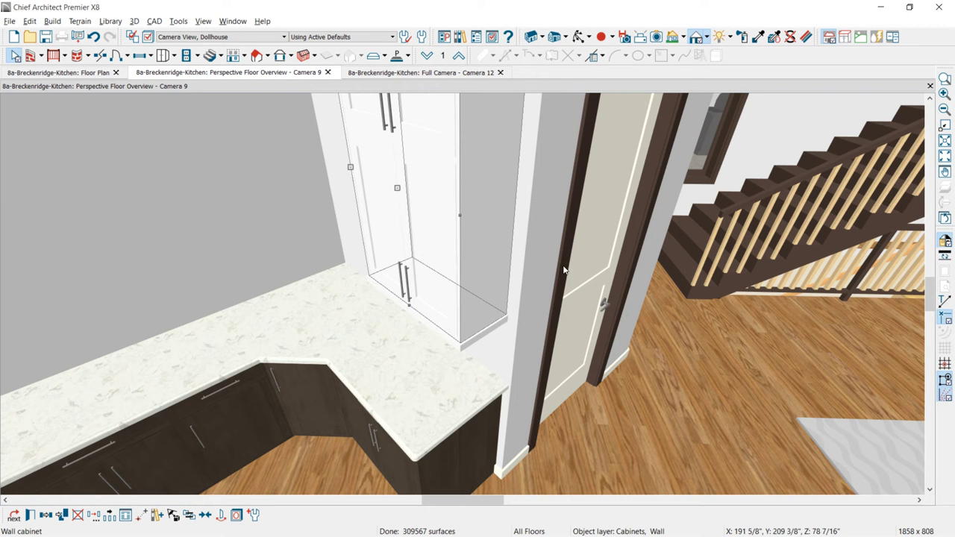
Paint the wall cabinet's upper door panels with the Glass Standard material in component mode
scroll(545, 299, down, 3)
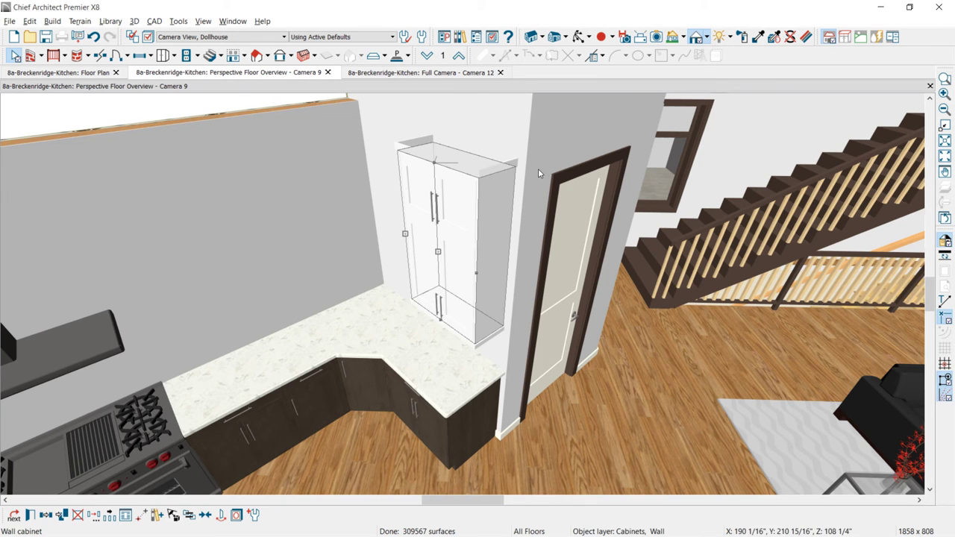
key(Escape)
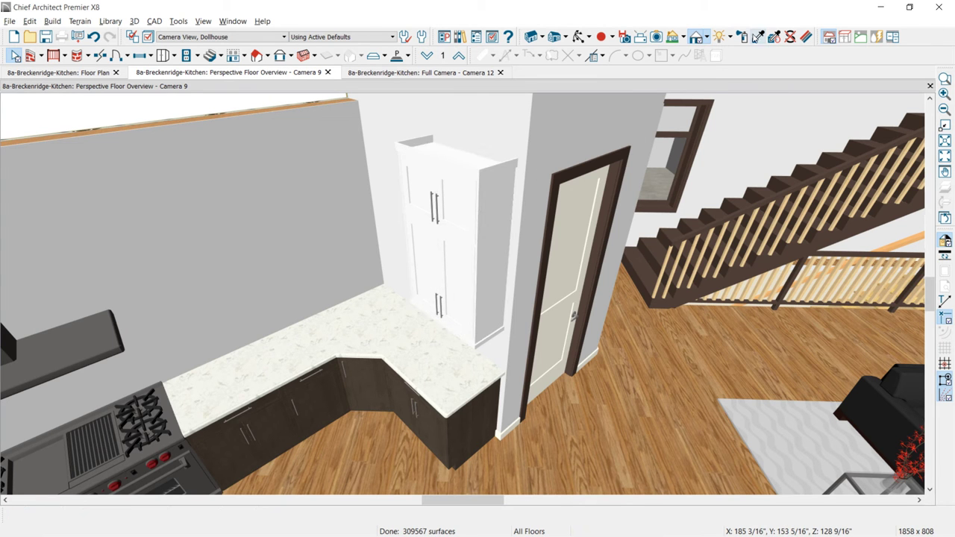
click(758, 37)
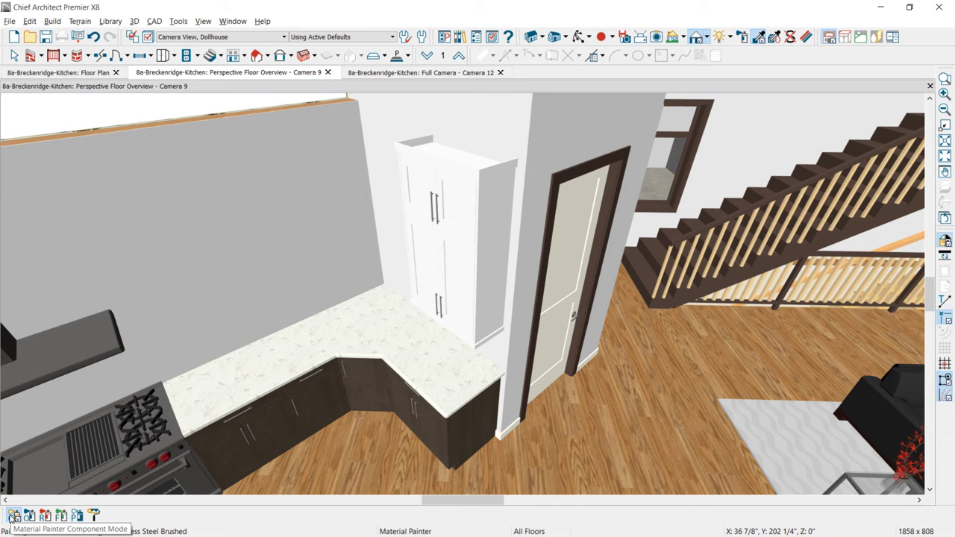
click(462, 203)
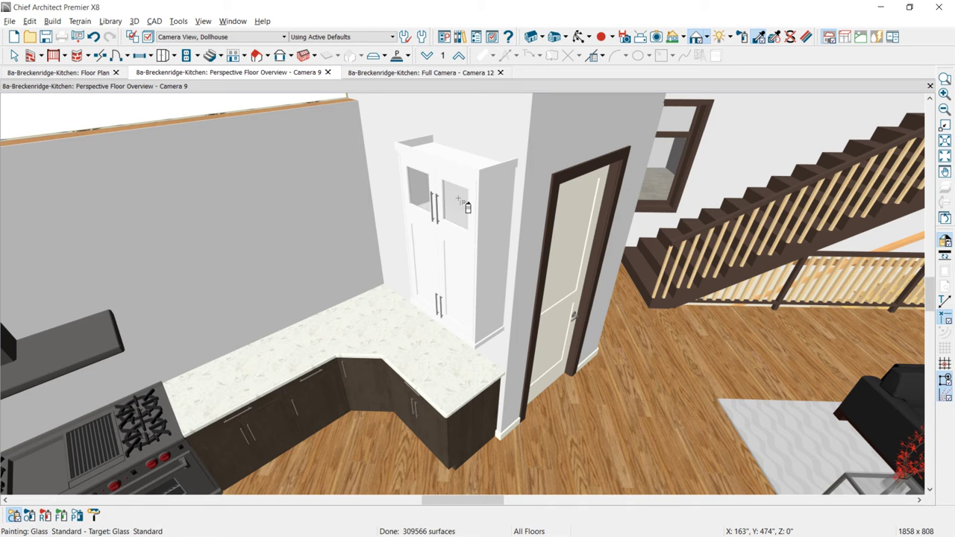
Set the glass-door wall cabinet as the wall cabinet default and permanently dismiss the update notice
click(461, 259)
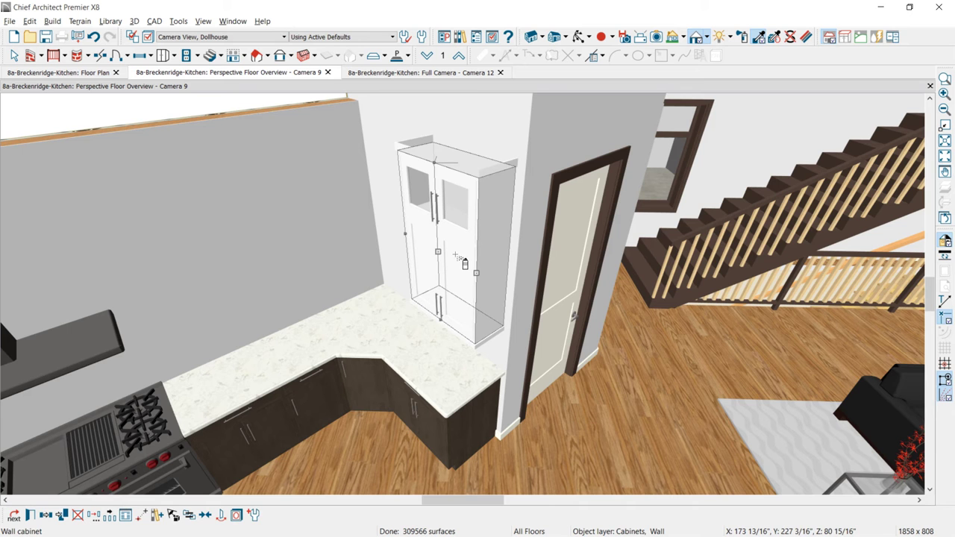
click(255, 515)
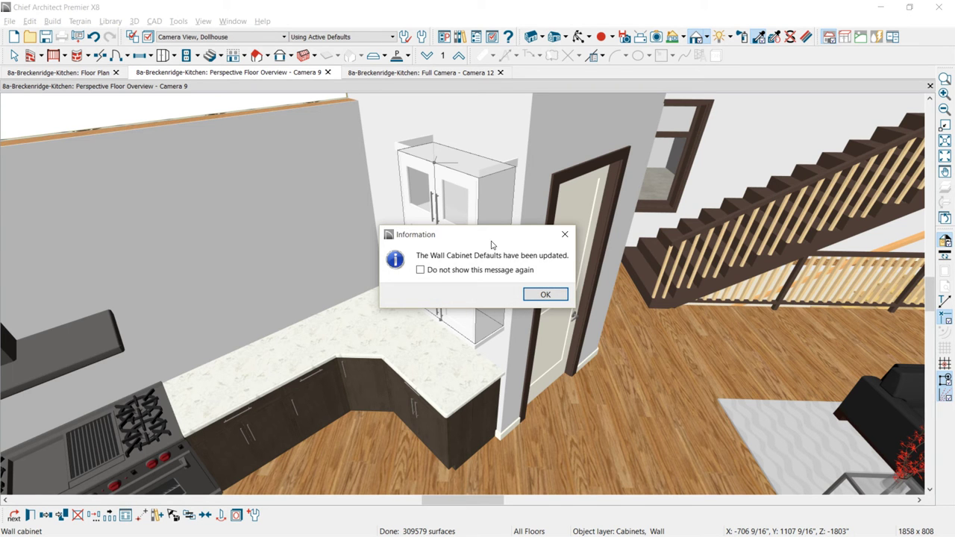
click(426, 273)
click(546, 294)
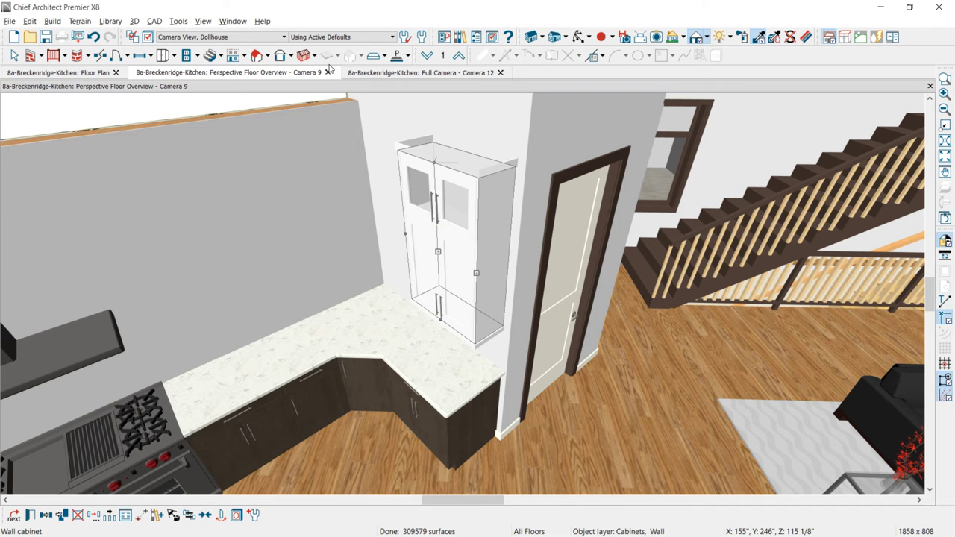
Place a wall cabinet on the range wall and a corner wall cabinet where the two walls meet
click(171, 57)
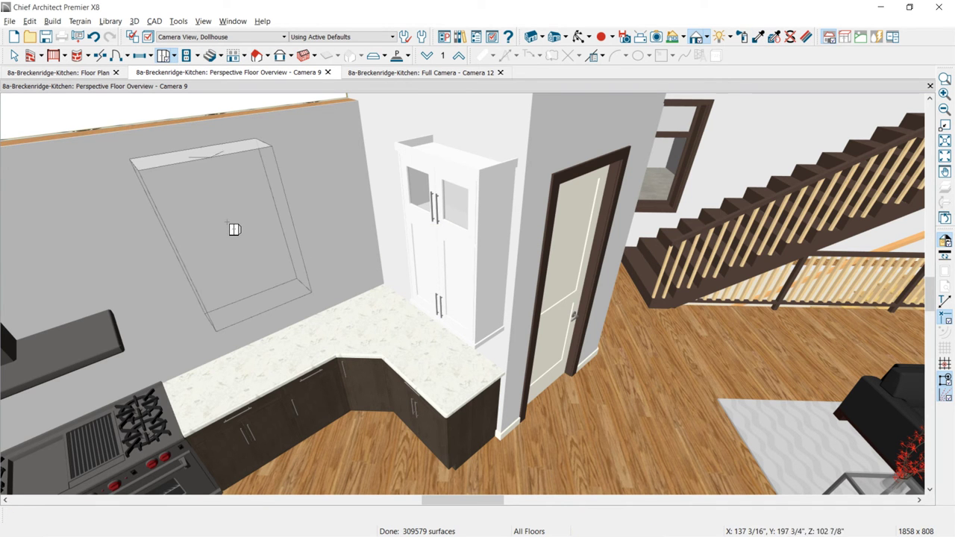
click(330, 232)
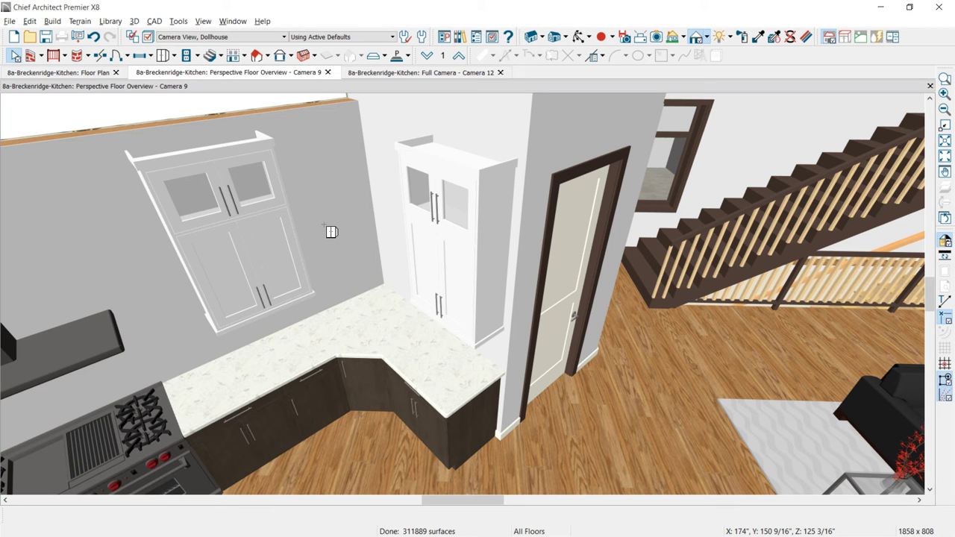
key(ctrl+t)
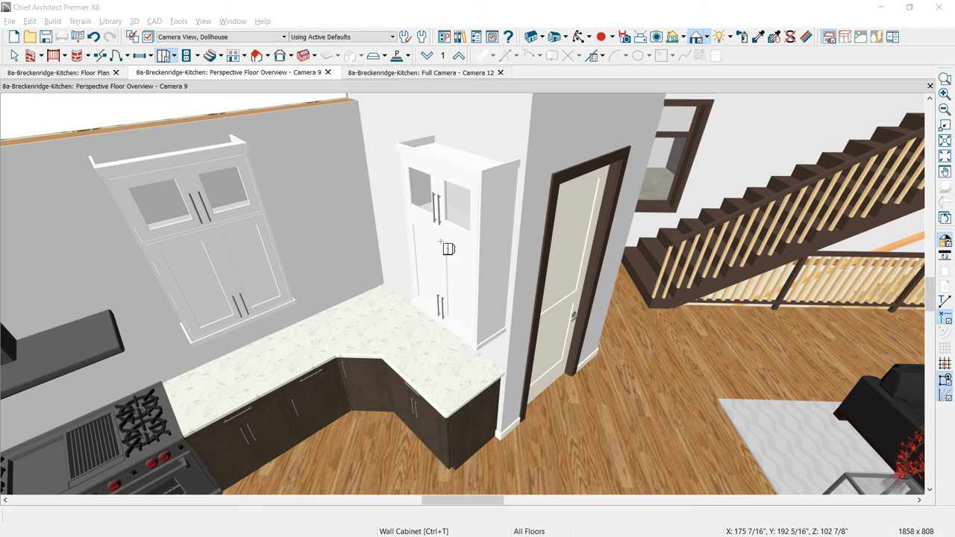
click(373, 224)
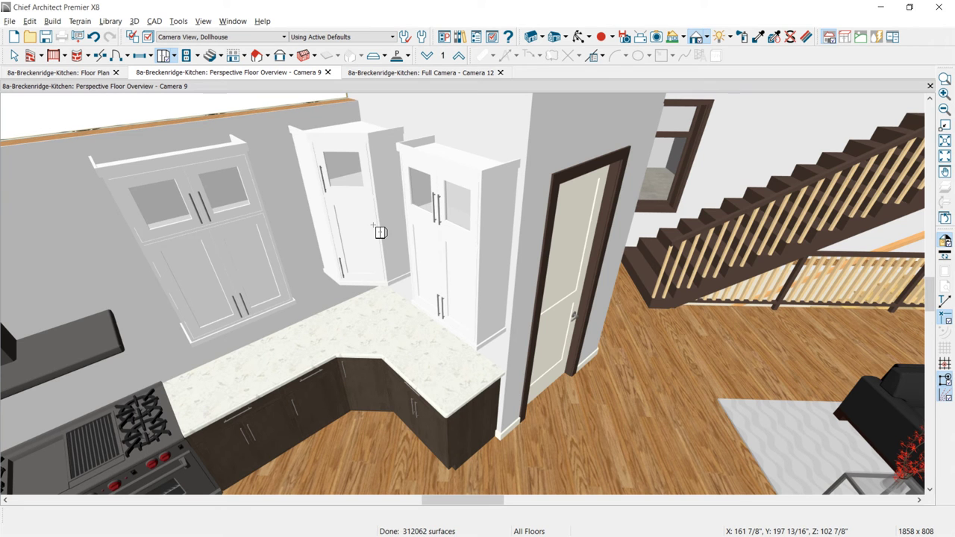
Delete the upper door and its leftover opening from the corner wall cabinet's face so a single tall door fills the front
click(365, 241)
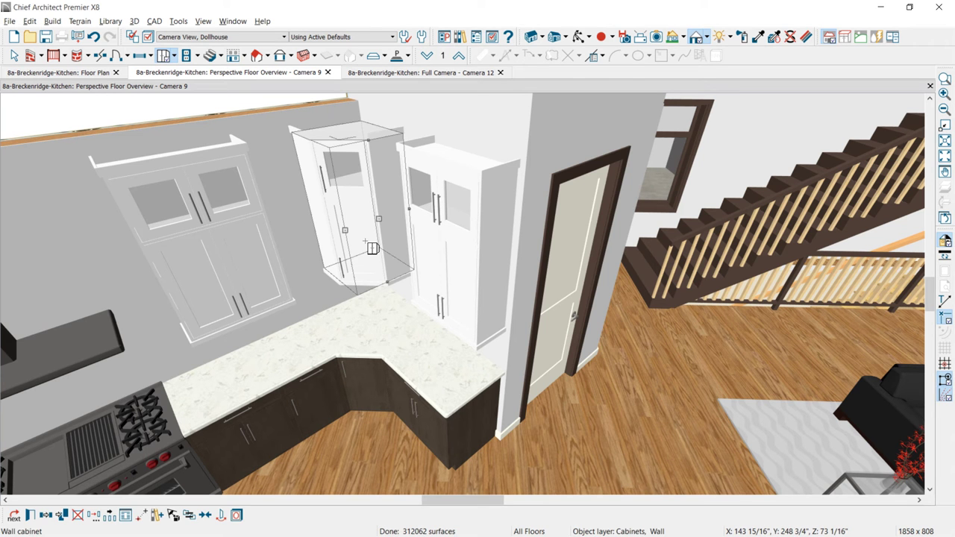
double_click(373, 248)
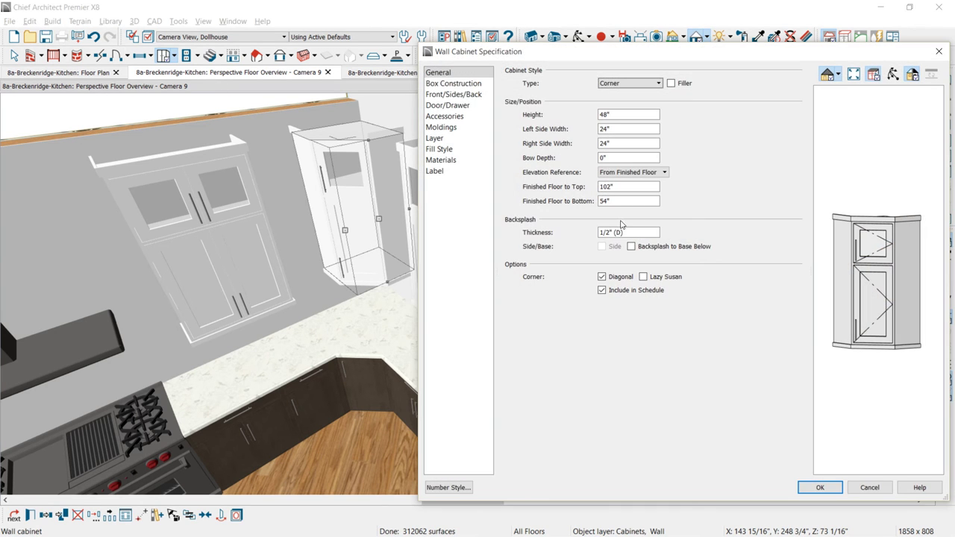
click(885, 250)
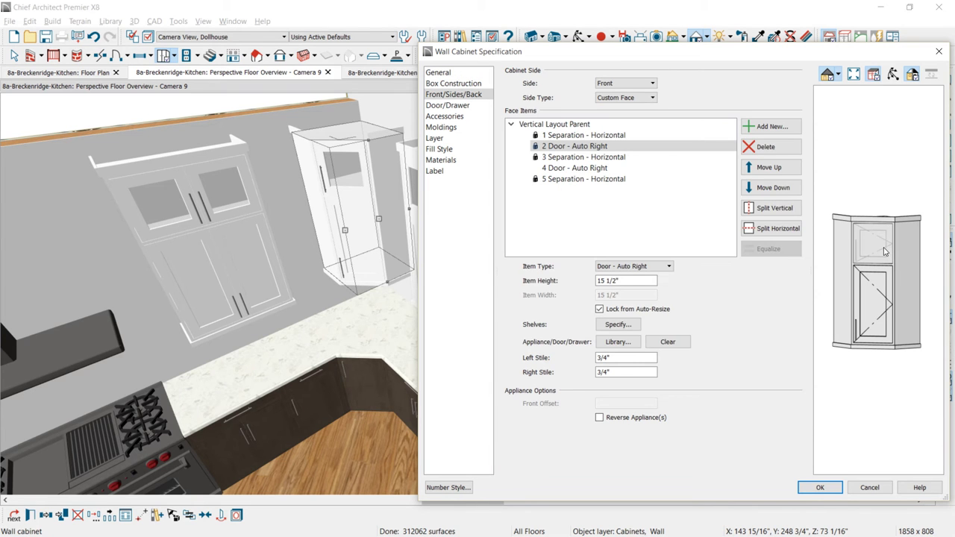
click(766, 146)
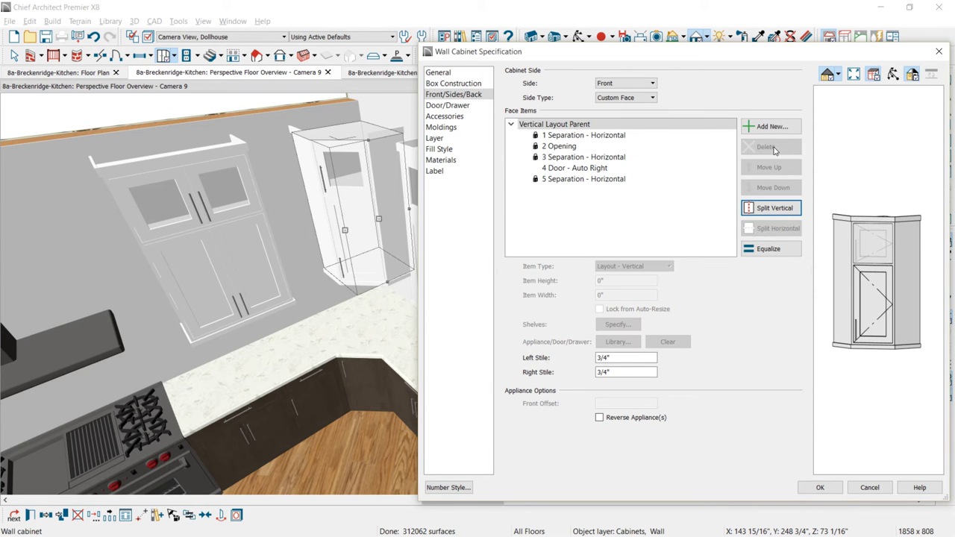
click(569, 148)
click(765, 147)
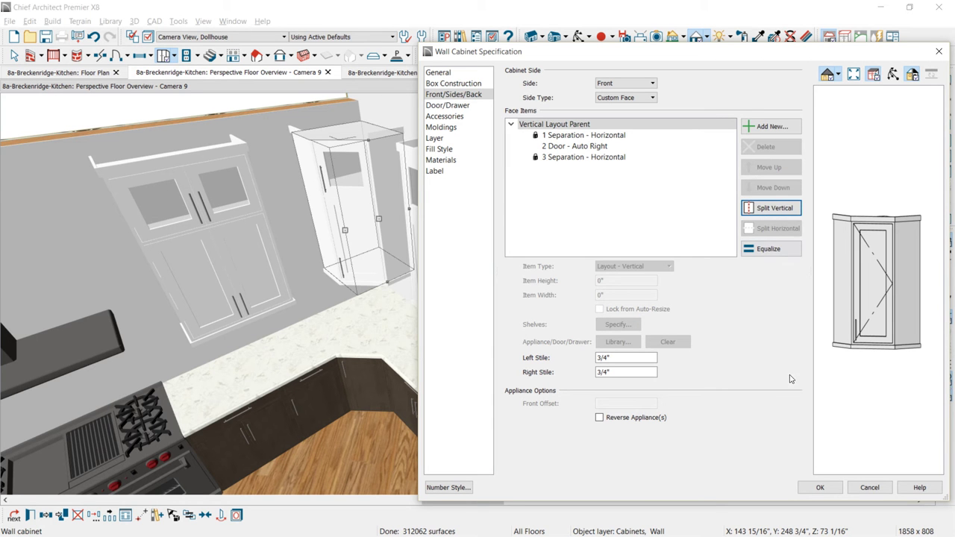
click(819, 488)
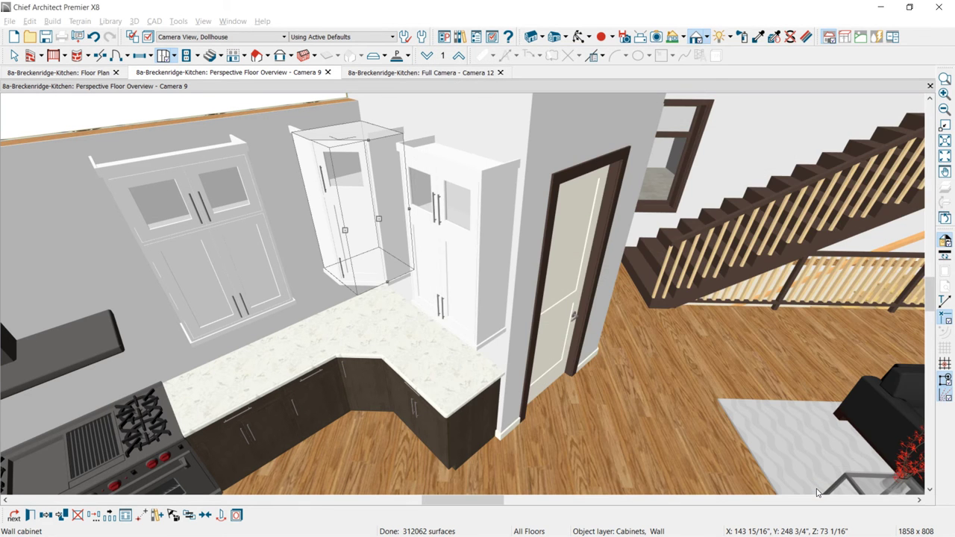
In the floor plan, narrow the wall cabinet on the short wall to 27 inches and butt it against the corner cabinet
click(58, 72)
click(548, 226)
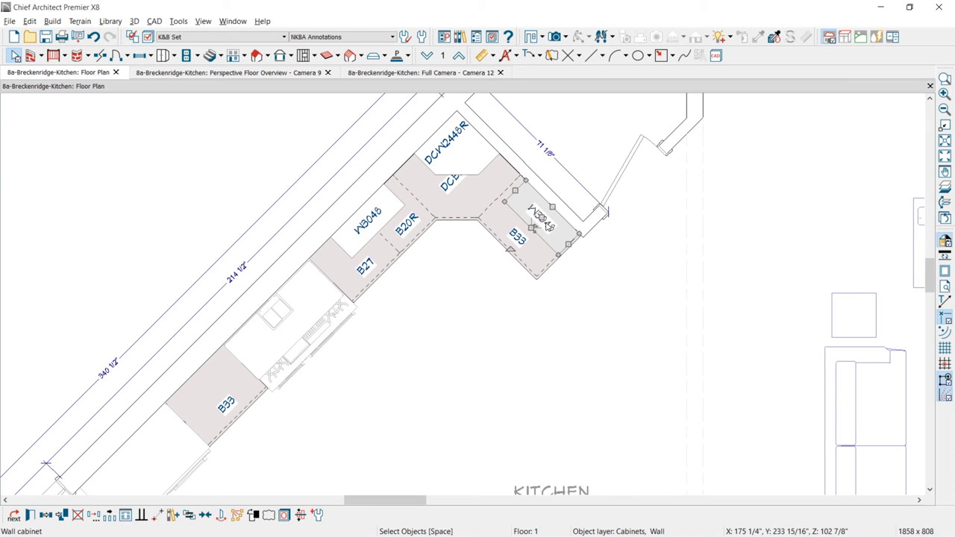
mouse_move(541, 217)
mouse_down()
mouse_move(512, 191)
mouse_move(534, 209)
mouse_up()
Add another wall cabinet beside the 27-inch one and narrow it to 18 inches, flush with the wall's end
click(163, 55)
click(554, 270)
drag(553, 270, 571, 248)
click(589, 261)
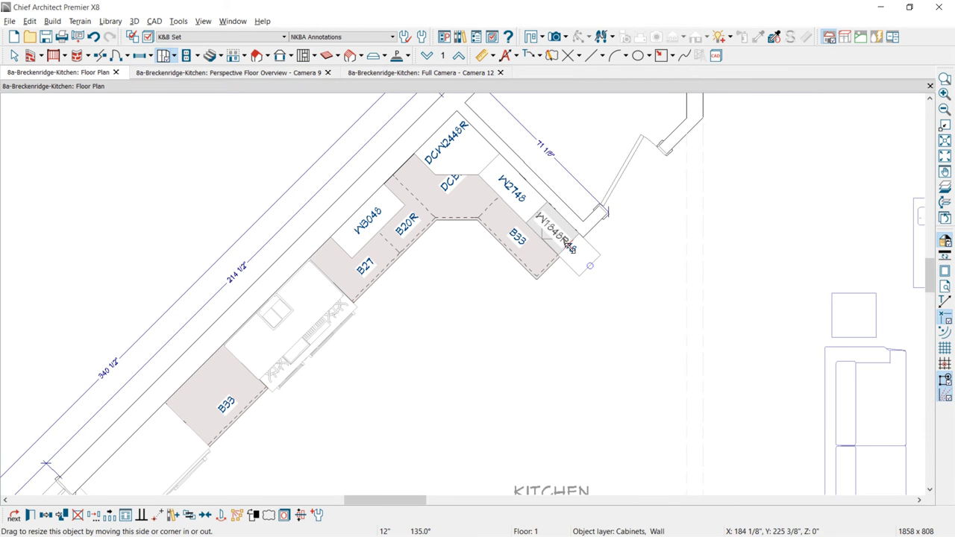
Set the width of the wall cabinet between the corner and the range to 26 inches
click(379, 229)
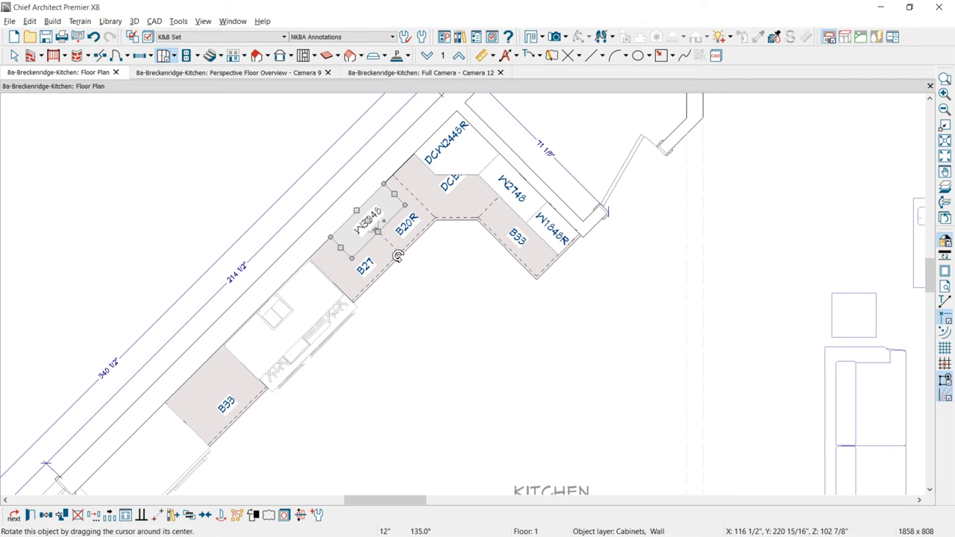
drag(338, 246, 344, 241)
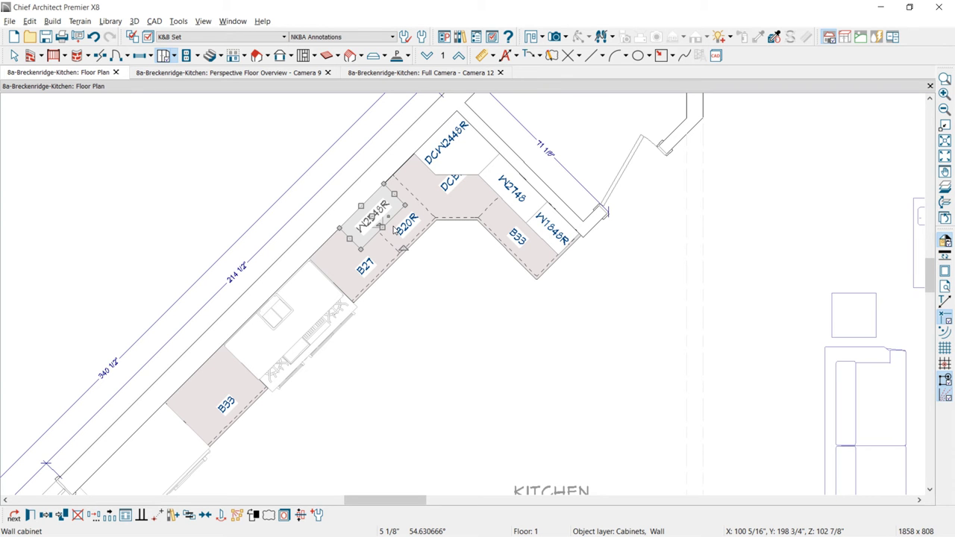
double_click(393, 229)
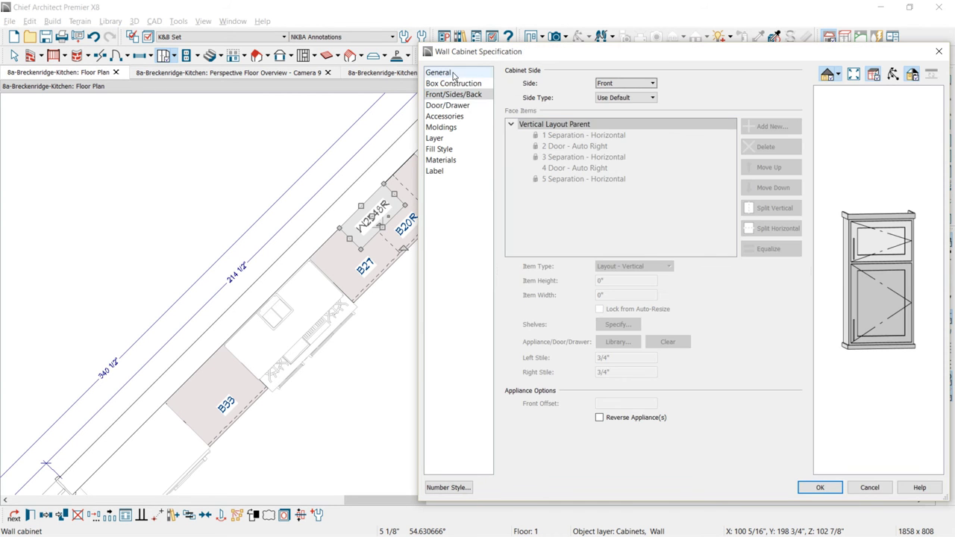
click(441, 72)
double_click(606, 129)
text(29)
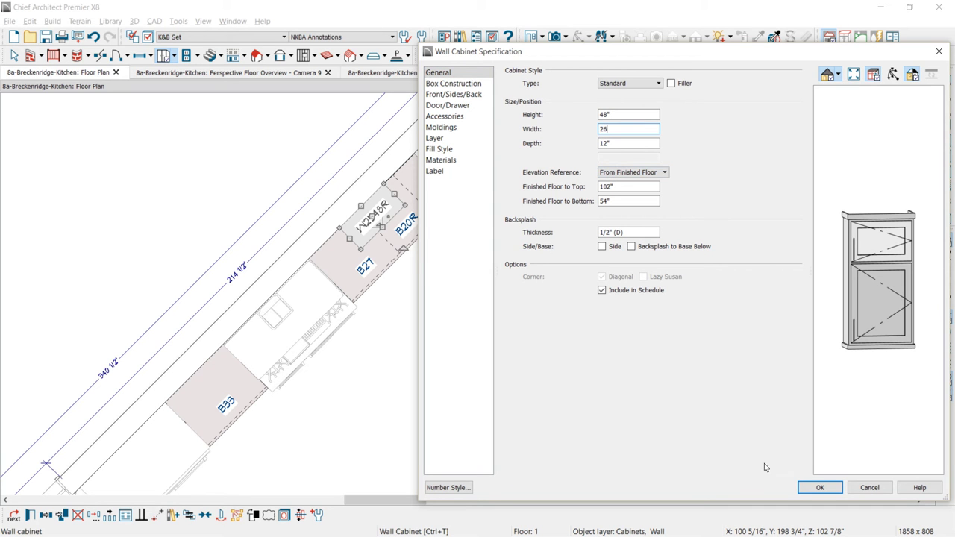
click(820, 488)
Place a 30-inch wall cabinet next to the 26-inch one and reflect a copy of it about the range hood
drag(373, 216, 365, 237)
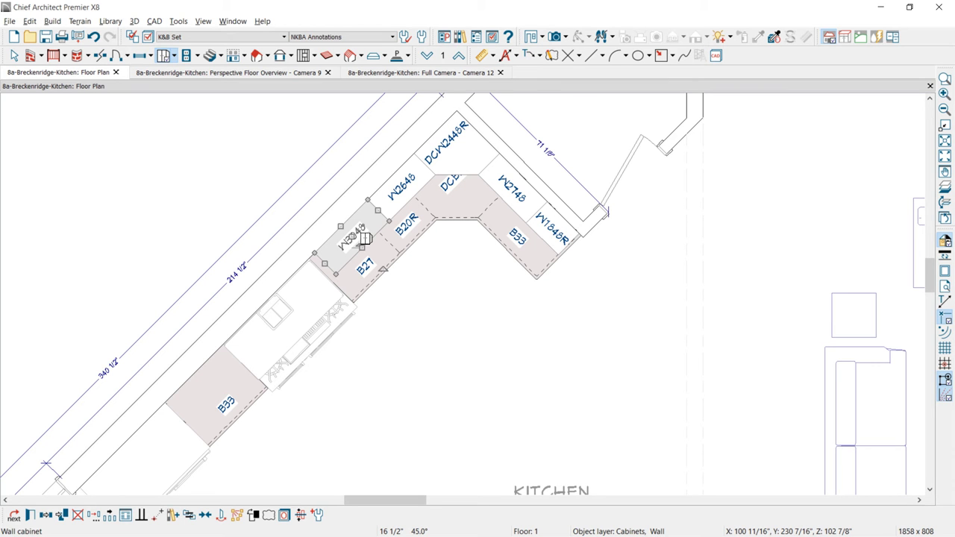
click(45, 517)
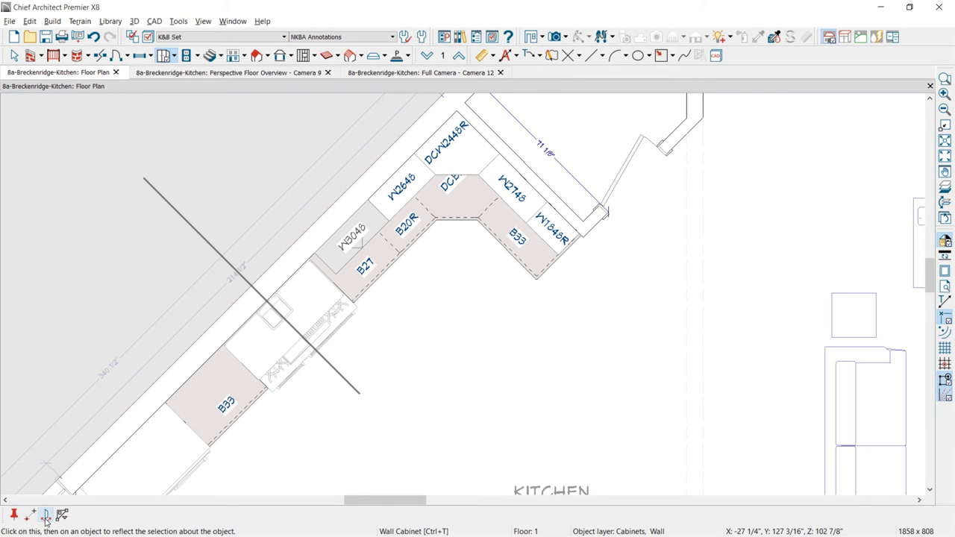
click(280, 319)
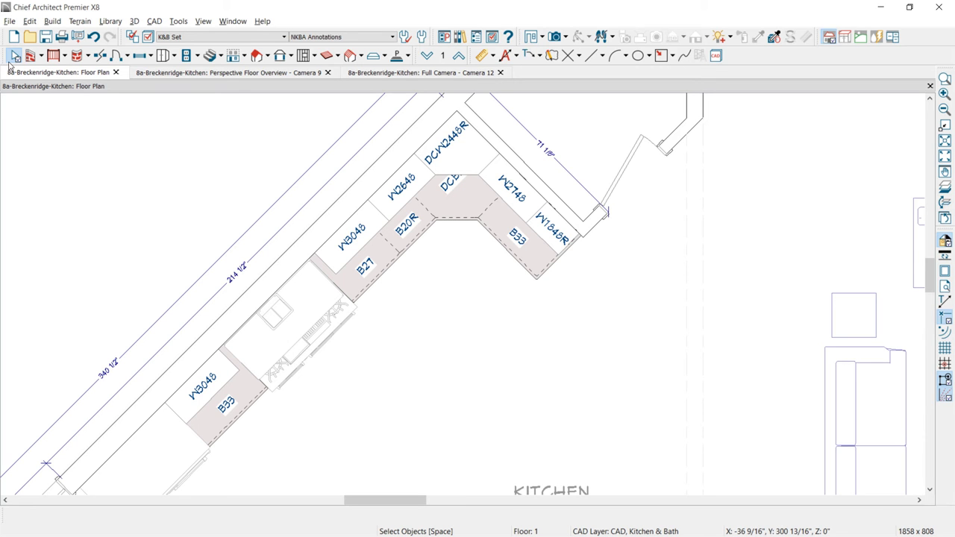
In a new wall elevation facing the refrigerator and range, add a wall cabinet centered above the refrigerator
click(532, 39)
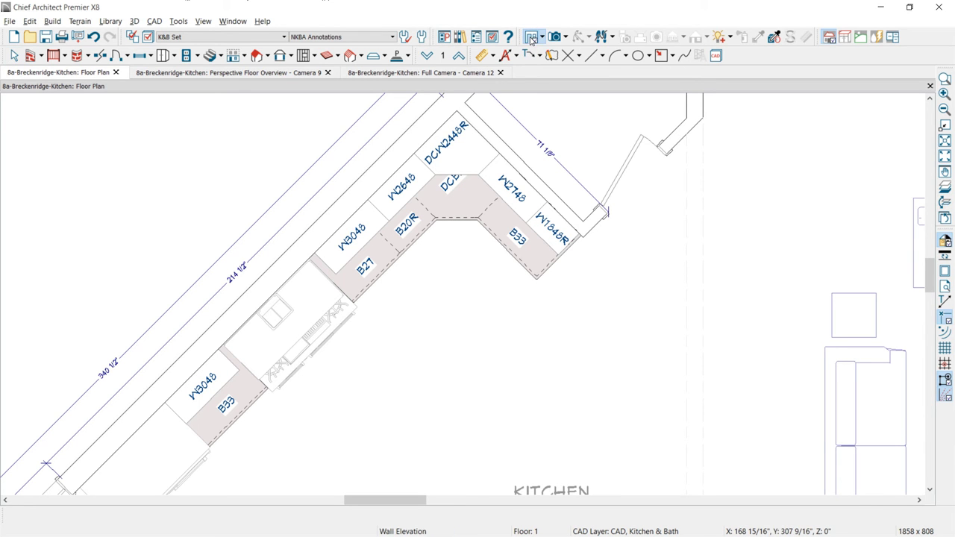
drag(348, 341, 222, 243)
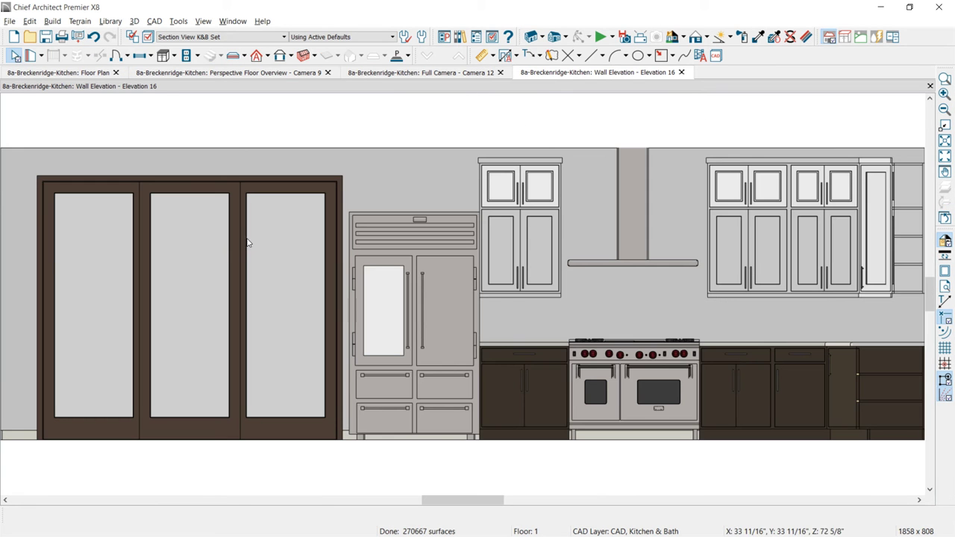
click(173, 55)
click(179, 91)
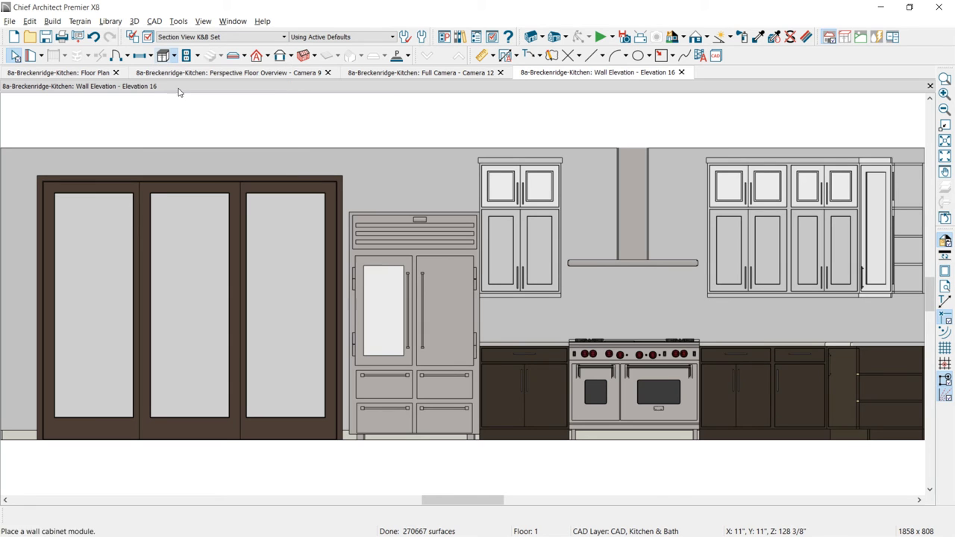
click(423, 197)
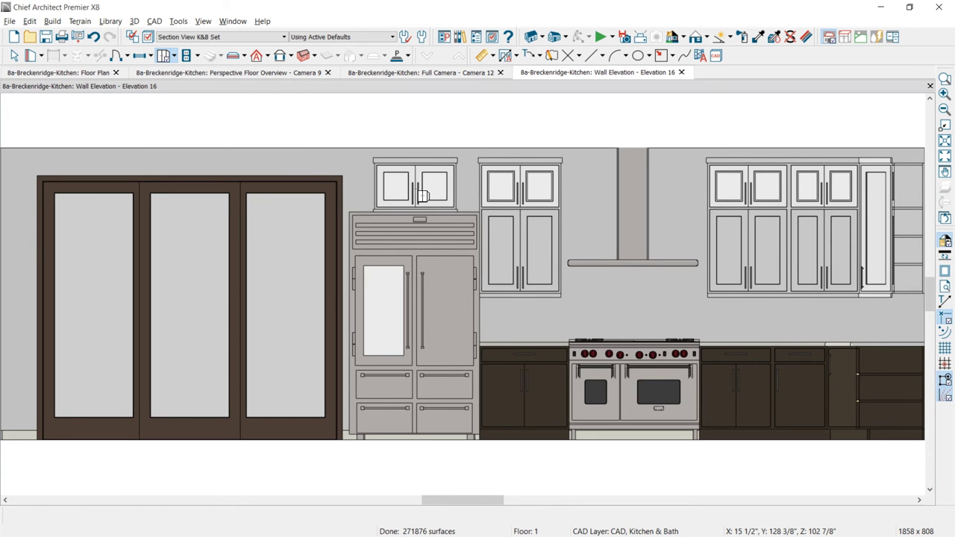
click(188, 517)
click(411, 419)
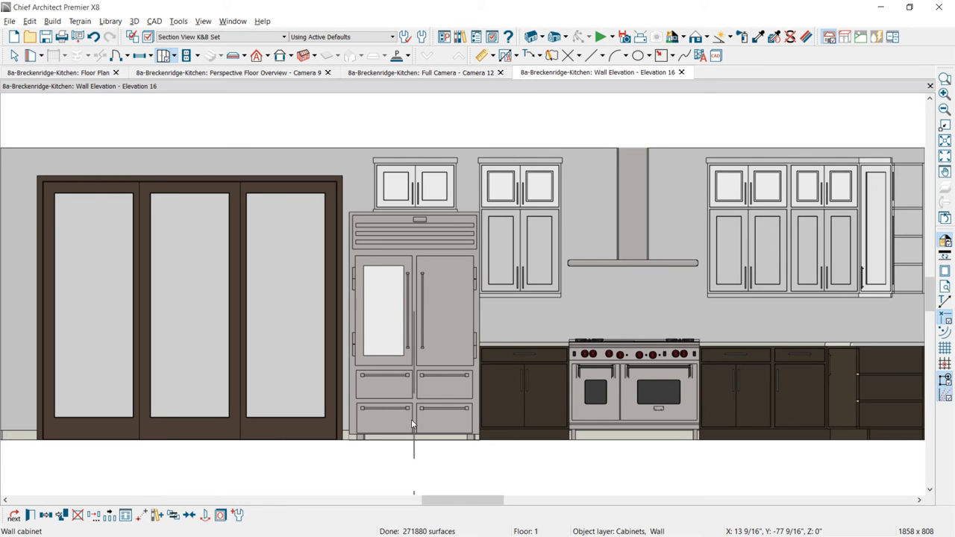
Size the cabinet above the refrigerator to 18 inches high, 48 wide and 24 deep, with its top 102 inches above the finished floor
double_click(430, 205)
drag(616, 115, 541, 116)
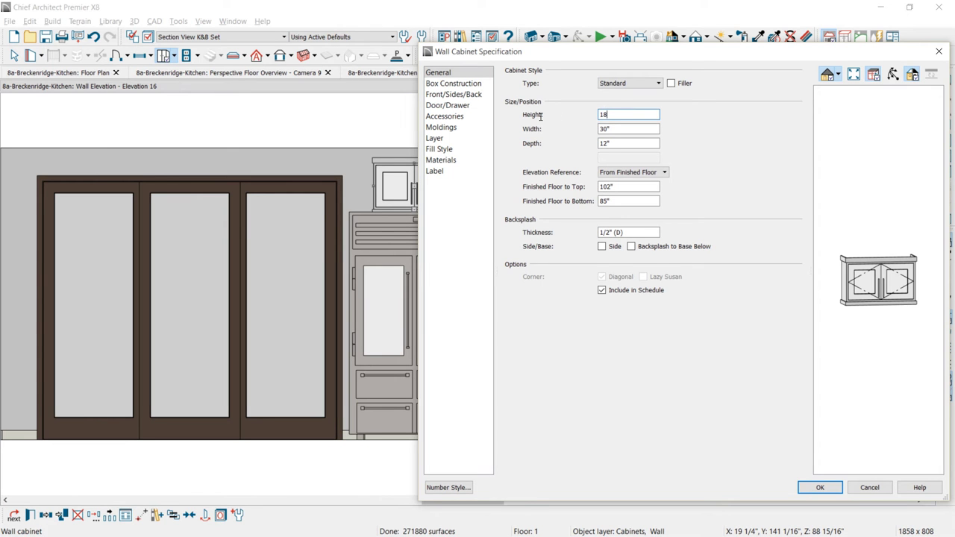
text(18)
key(Tab)
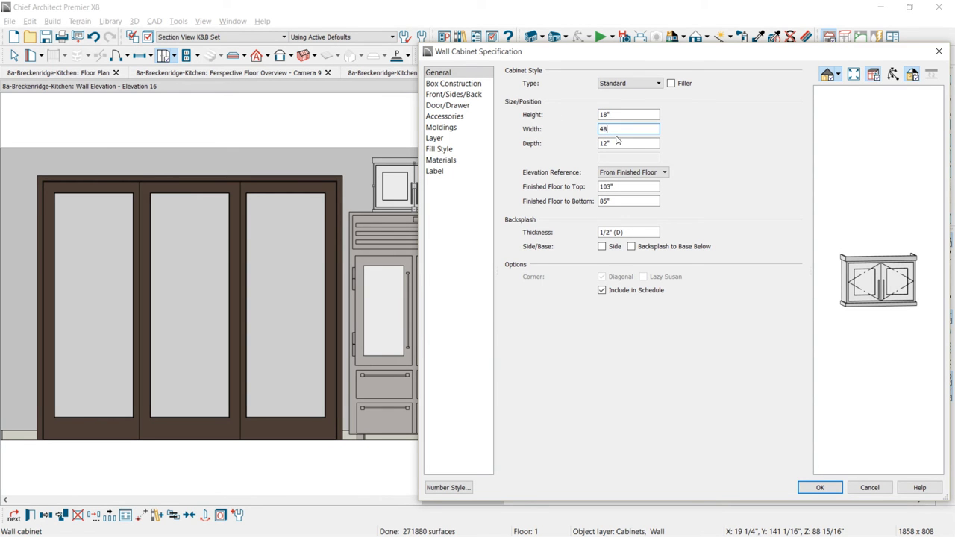
key(Tab)
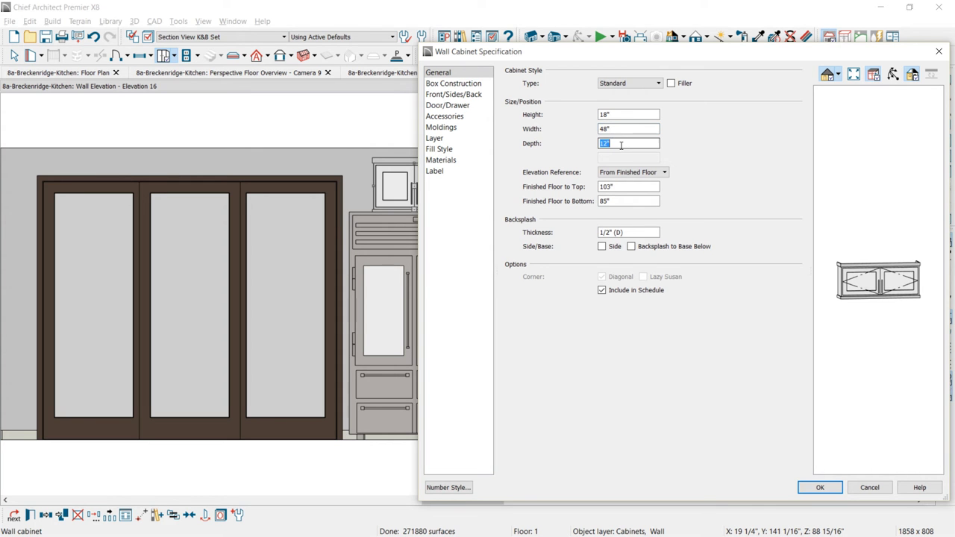
double_click(609, 187)
text(102)
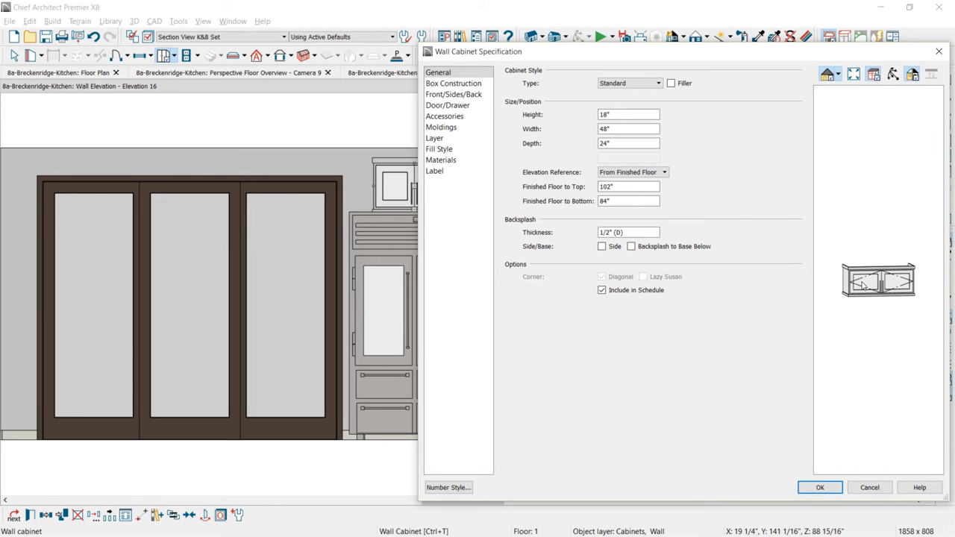
Change the front door of the over-refrigerator cabinet to Door - Hinge Top
click(864, 285)
click(669, 266)
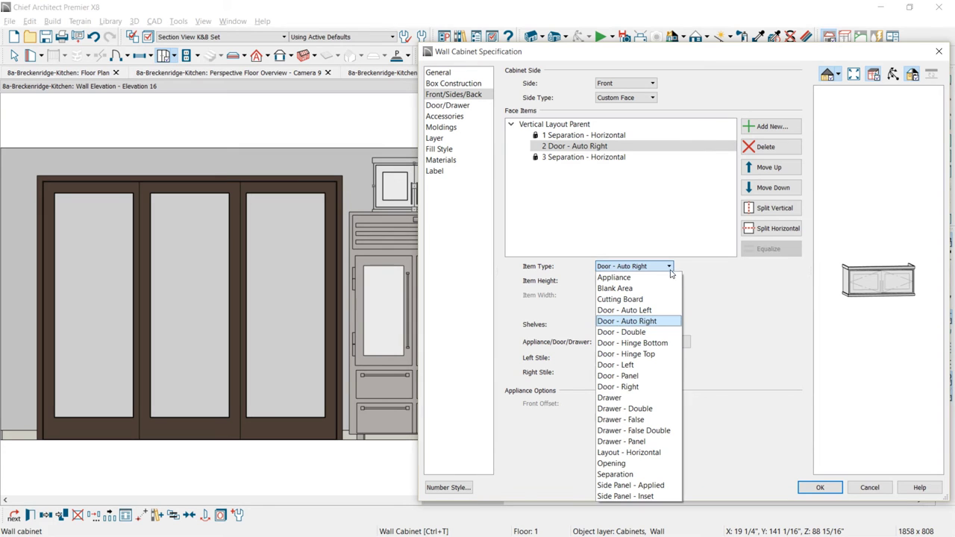
click(630, 354)
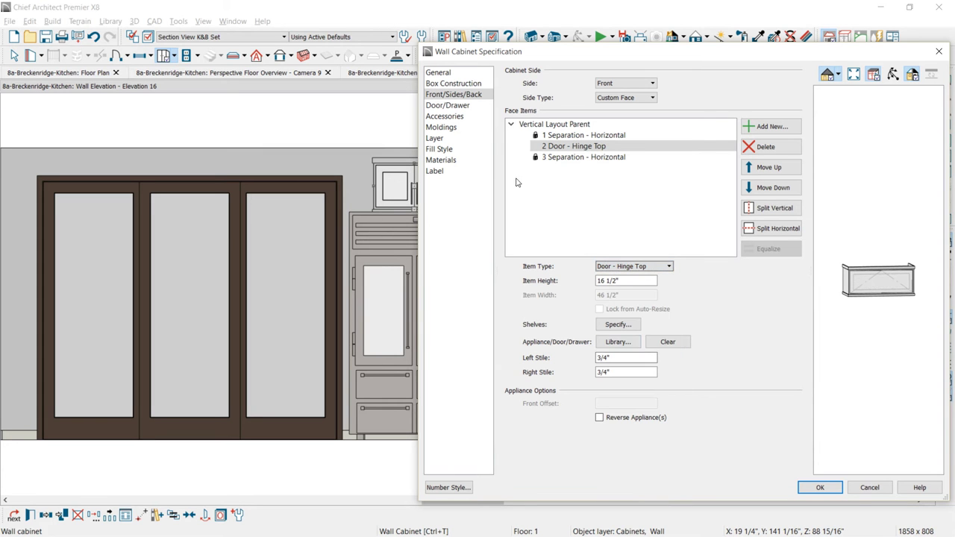
Give the top-hinged door a Bar Pull Long h handle placed 24 inches in from the edge and 1 inch up from the bottom
click(463, 107)
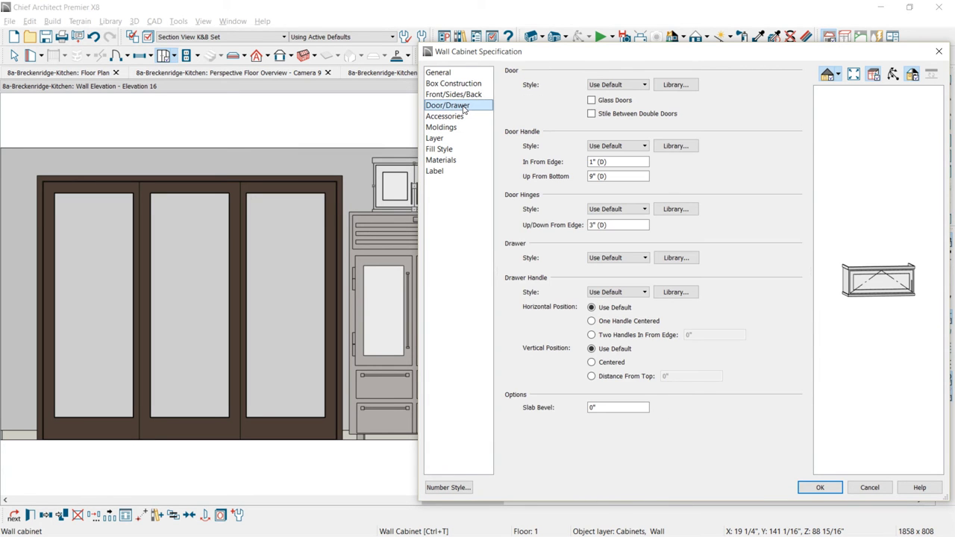
click(568, 162)
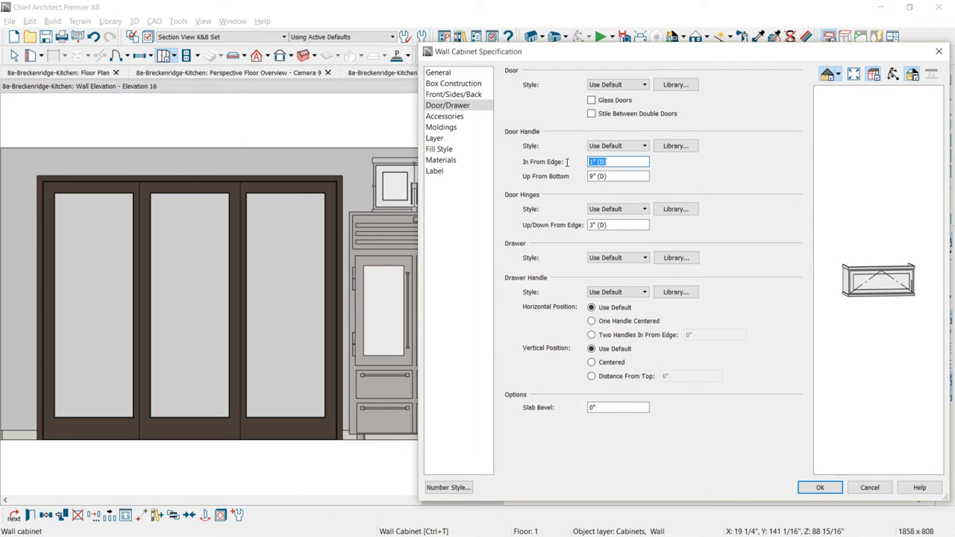
text(24)
key(Tab)
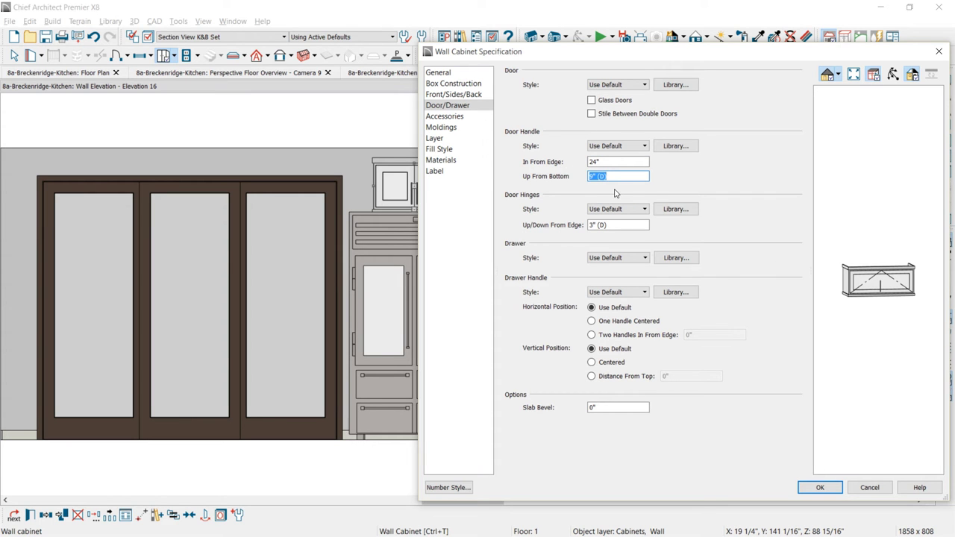
text(1)
click(673, 146)
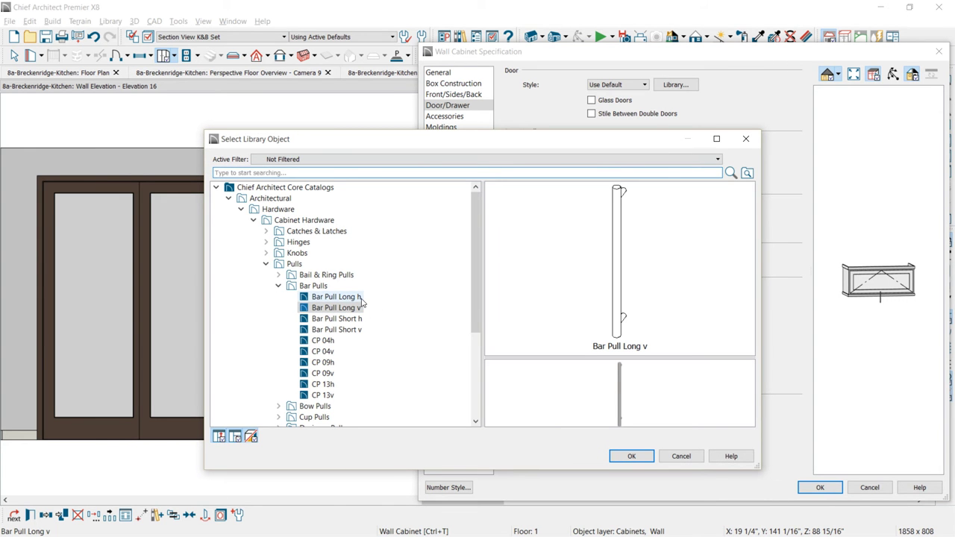
click(335, 297)
click(646, 457)
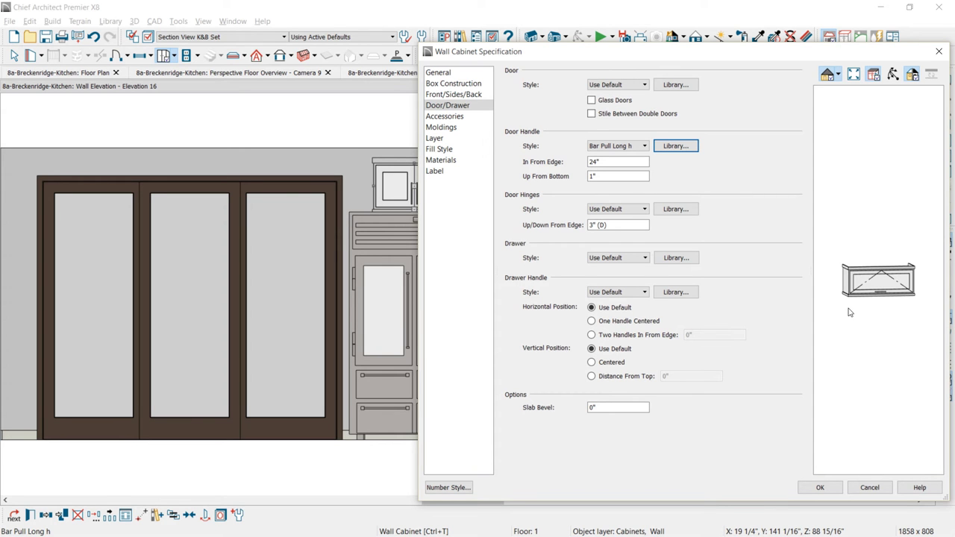
Delete the bottom molding profile from the over-refrigerator cabinet, keeping the CA-001 profile at its top
click(441, 127)
click(639, 84)
click(613, 106)
click(605, 138)
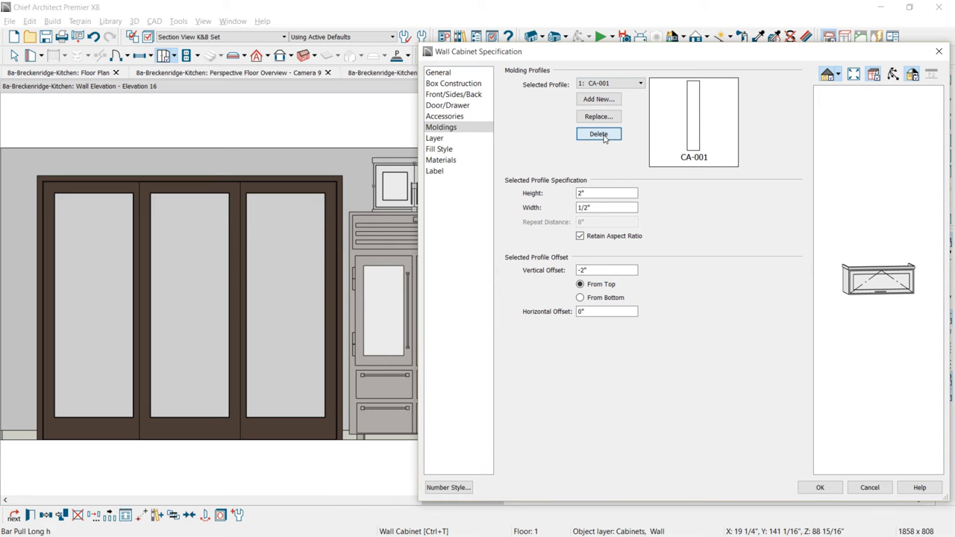
Set the over-refrigerator cabinet's shelves to manual with 0 shelves and apply the cabinet specification
click(870, 281)
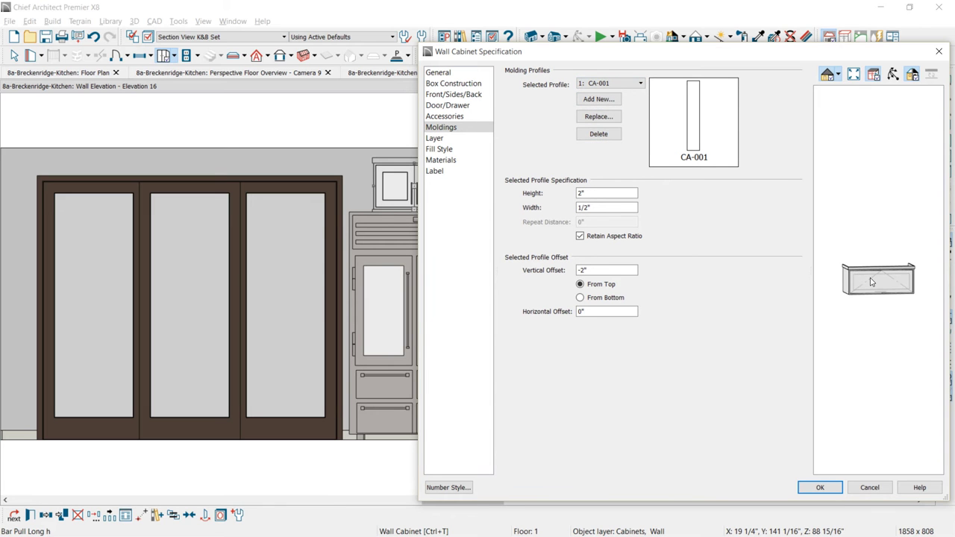
click(613, 325)
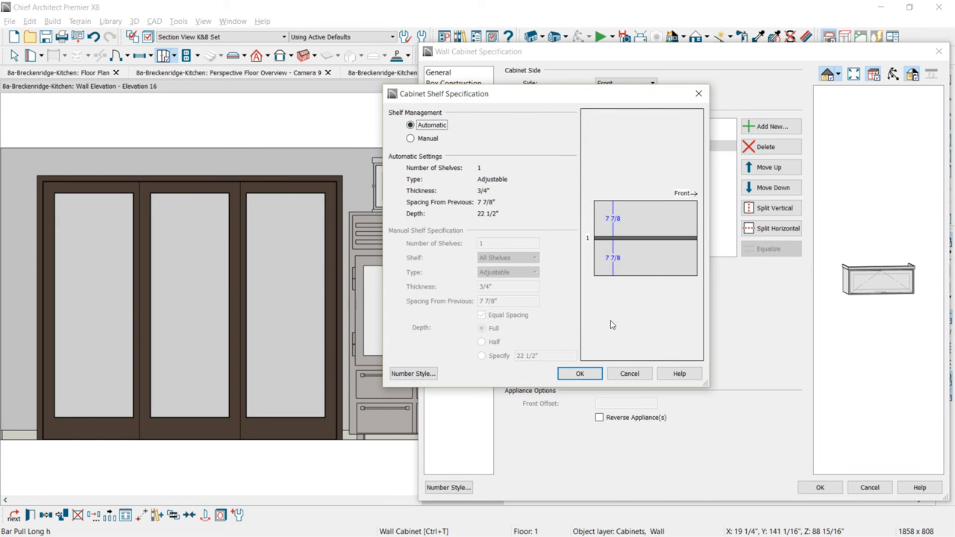
click(411, 138)
drag(501, 238, 464, 242)
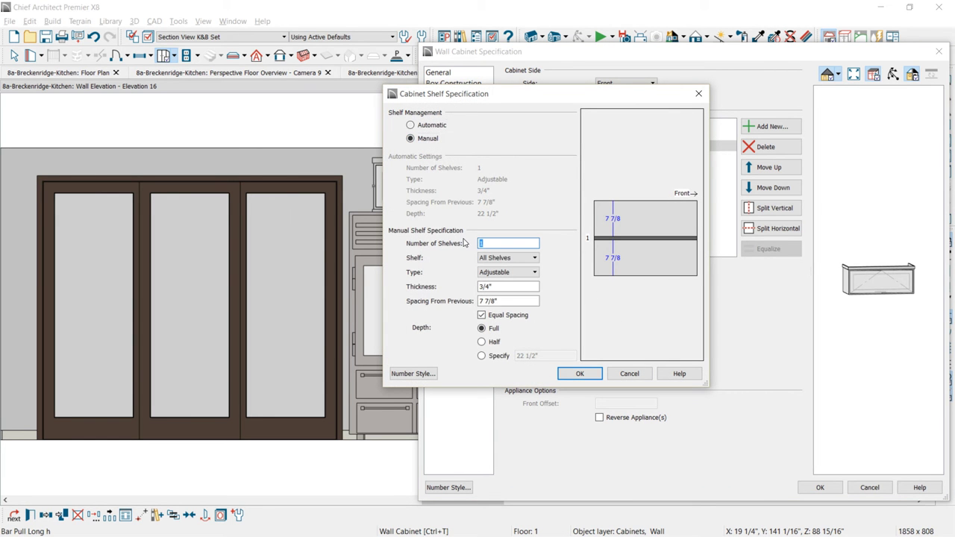
text(0)
click(570, 377)
click(833, 489)
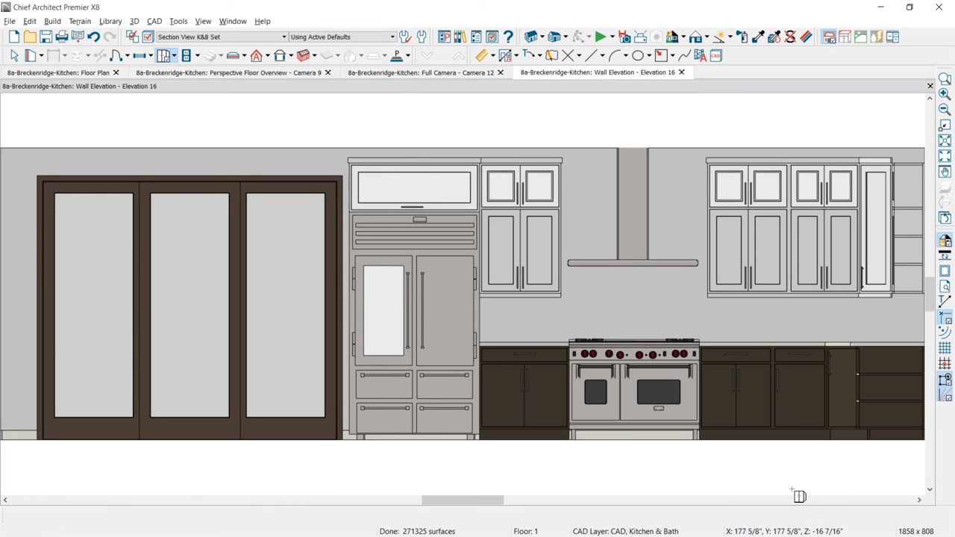
In the Full Camera view, give the base cabinets beside the refrigerator and next to the corner cabinet a Custom Face front
click(446, 73)
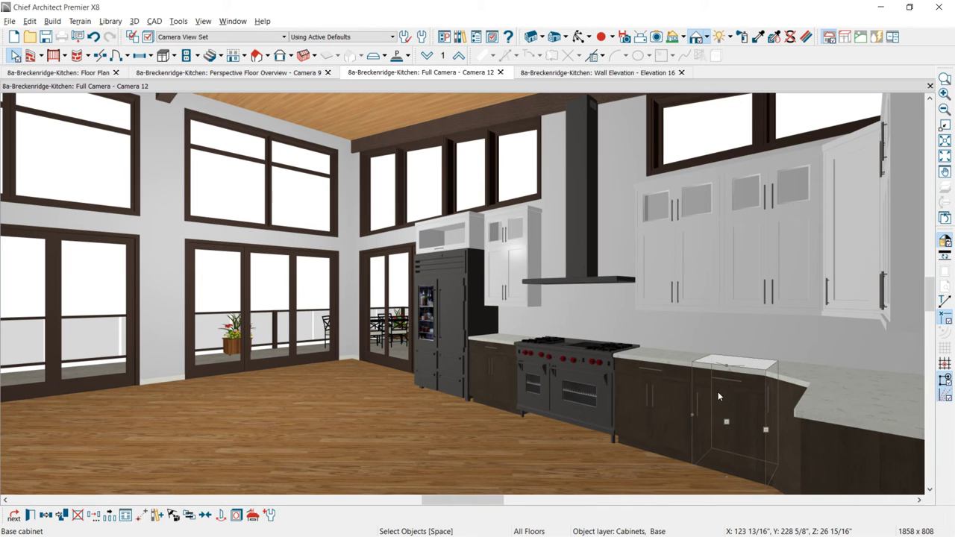
click(482, 373)
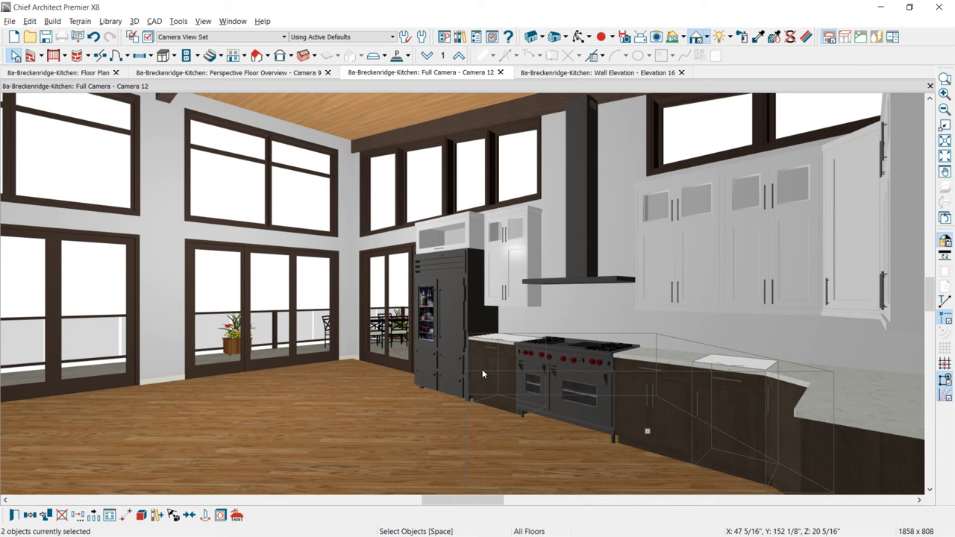
double_click(482, 369)
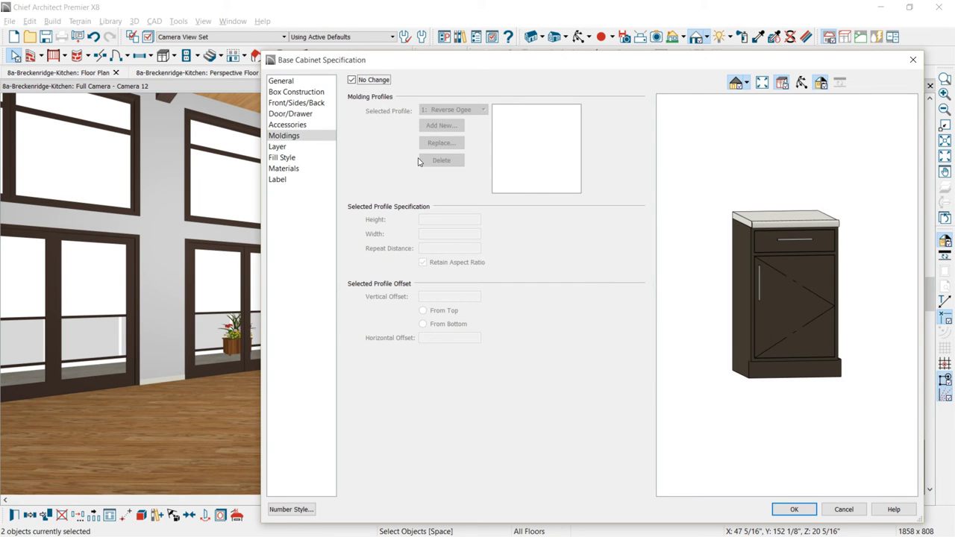
click(296, 103)
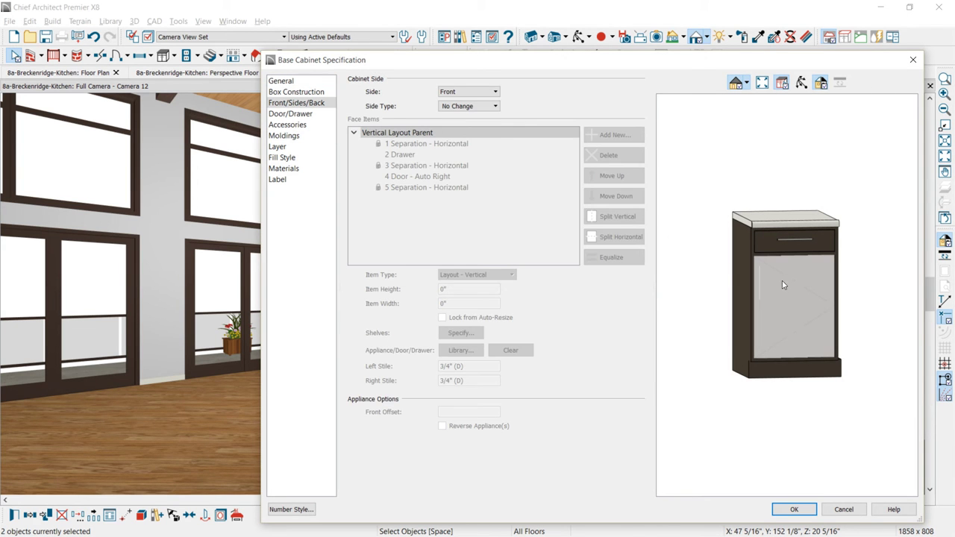
click(493, 107)
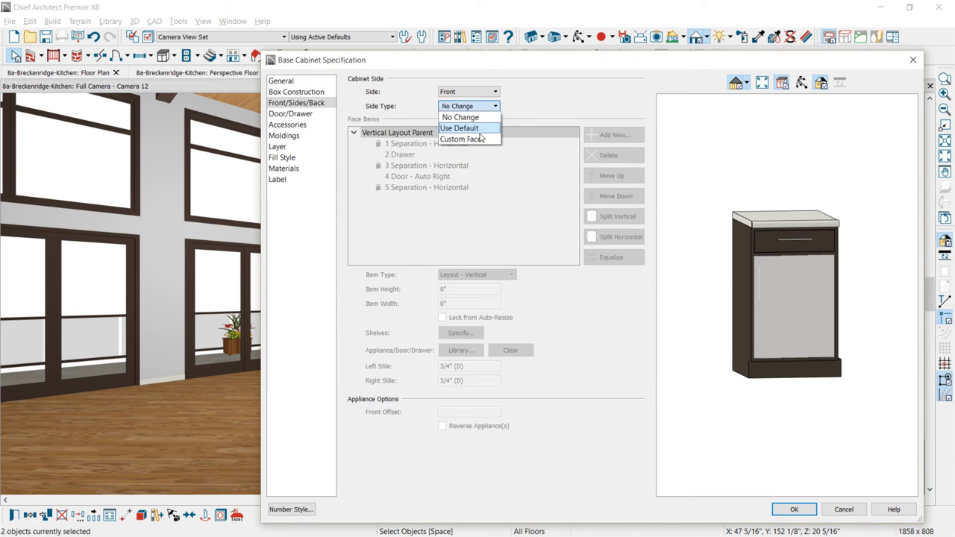
click(477, 139)
Add a 9-inch-high drawer to both base cabinets below the separation under the existing drawer
click(412, 166)
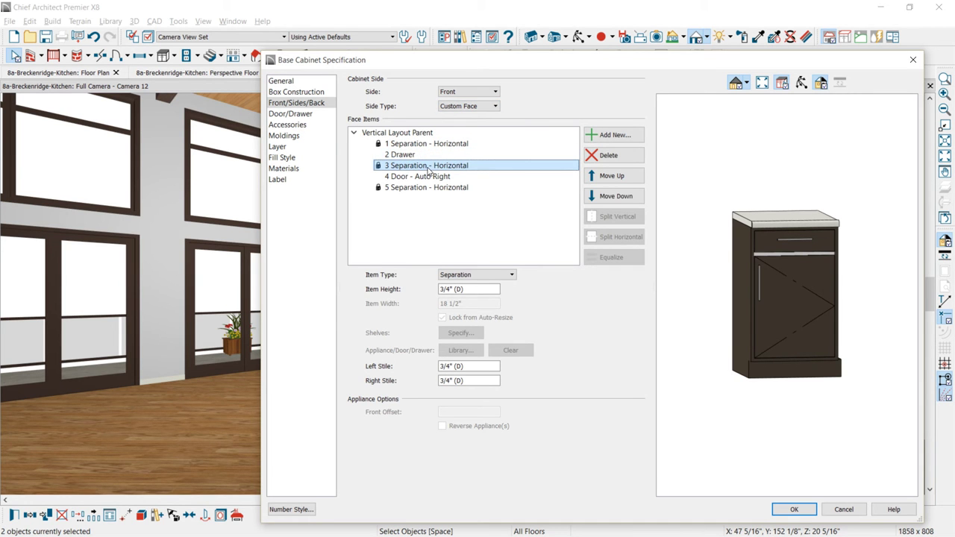
click(591, 134)
click(575, 206)
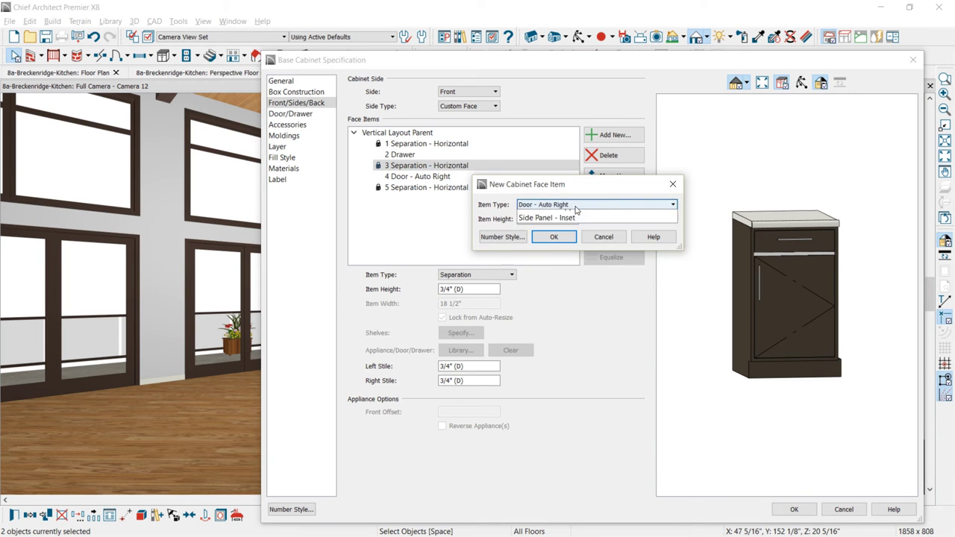
click(531, 335)
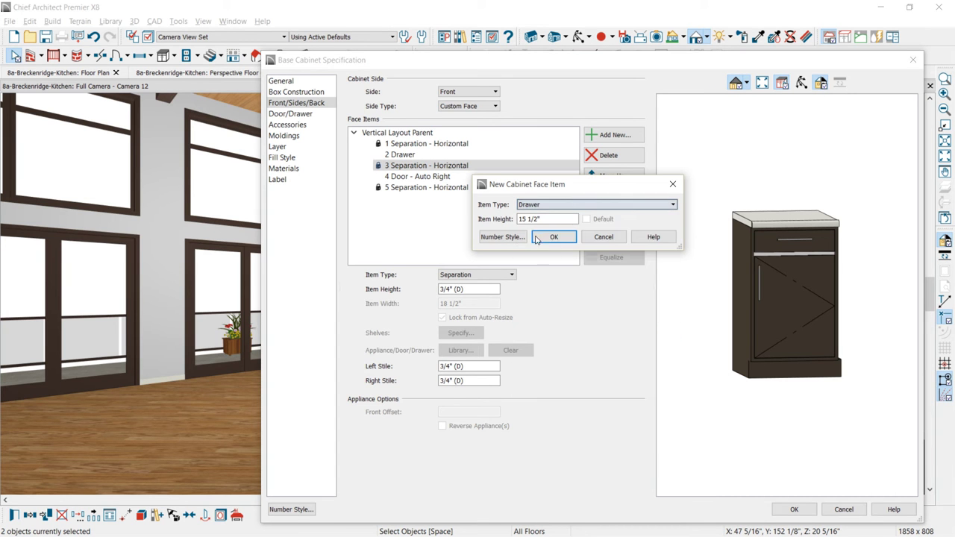
drag(545, 218, 493, 222)
text(9)
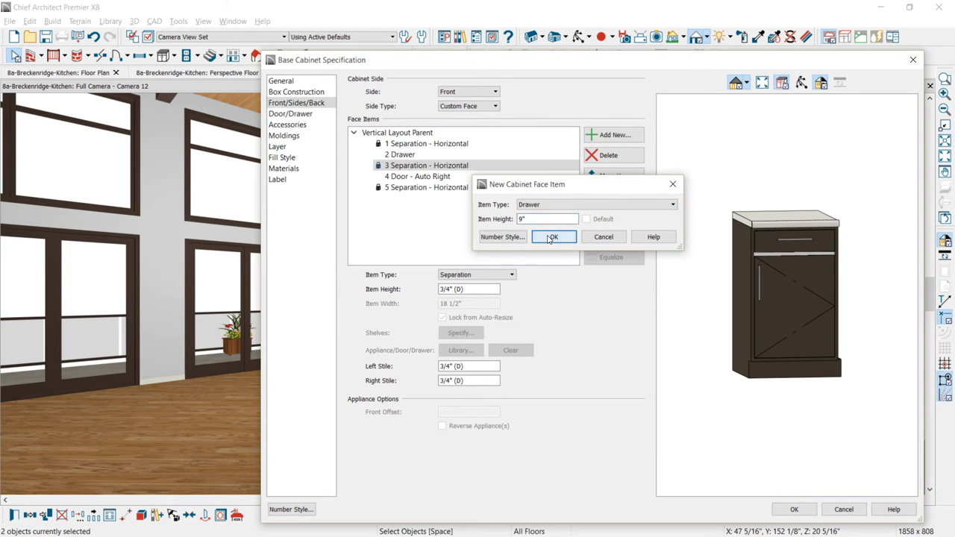
click(552, 237)
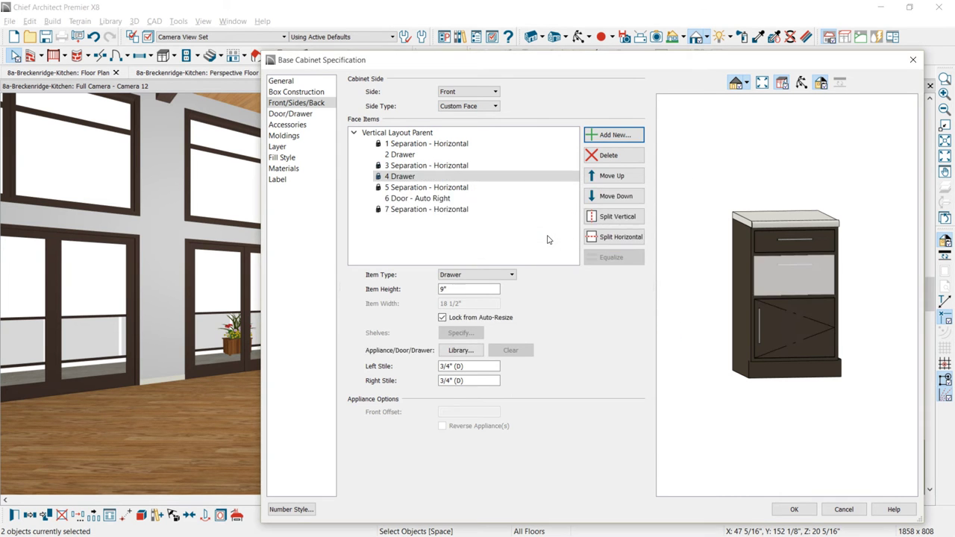
Change the remaining door at the bottom of both base cabinets to a drawer and apply the specification
click(796, 329)
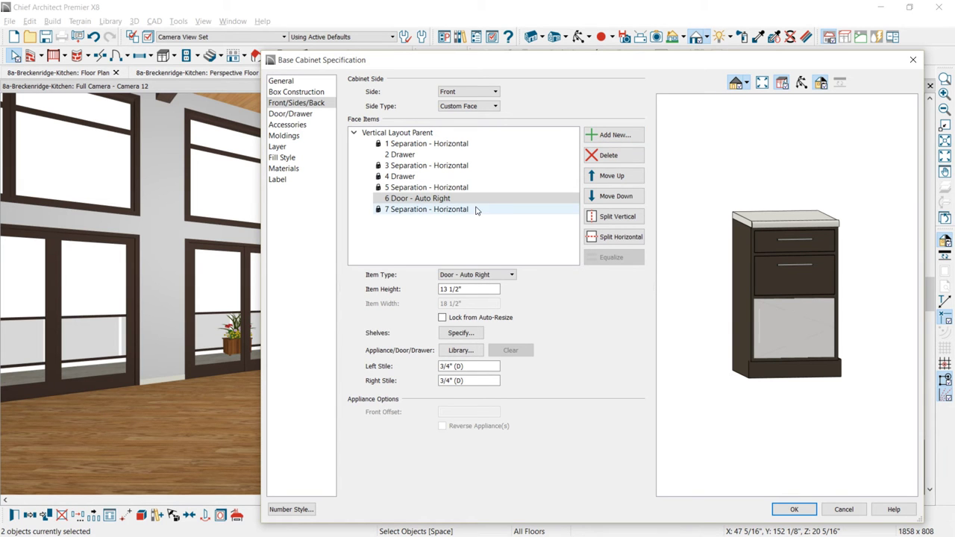
click(510, 276)
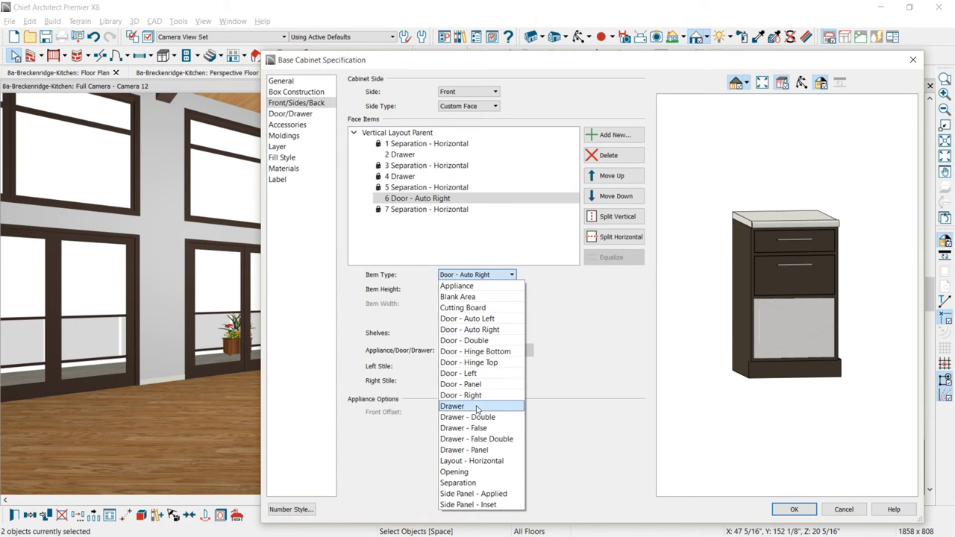
click(452, 406)
click(792, 509)
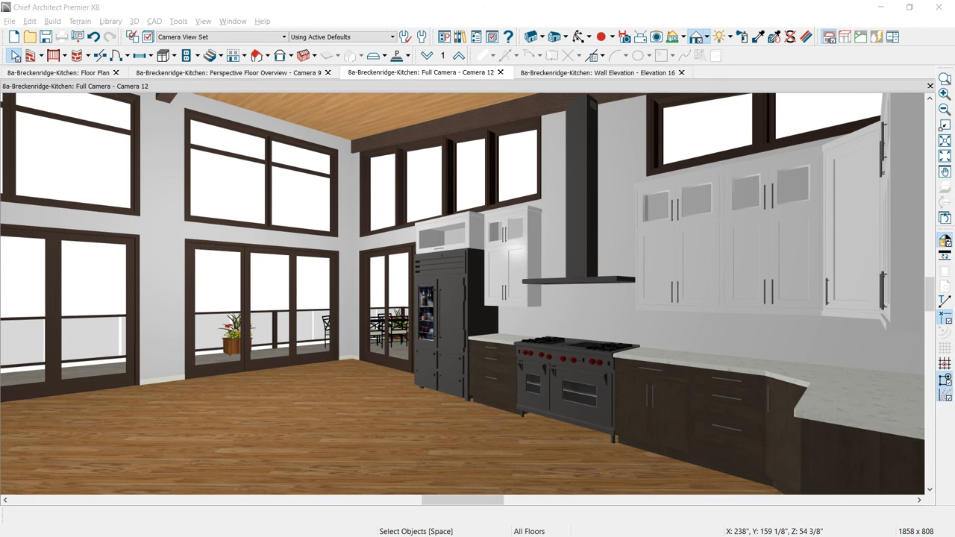
Change the top drawer of the base cabinet beside the range to an appliance opening 19 1/2" high and locked from auto-resize
click(671, 450)
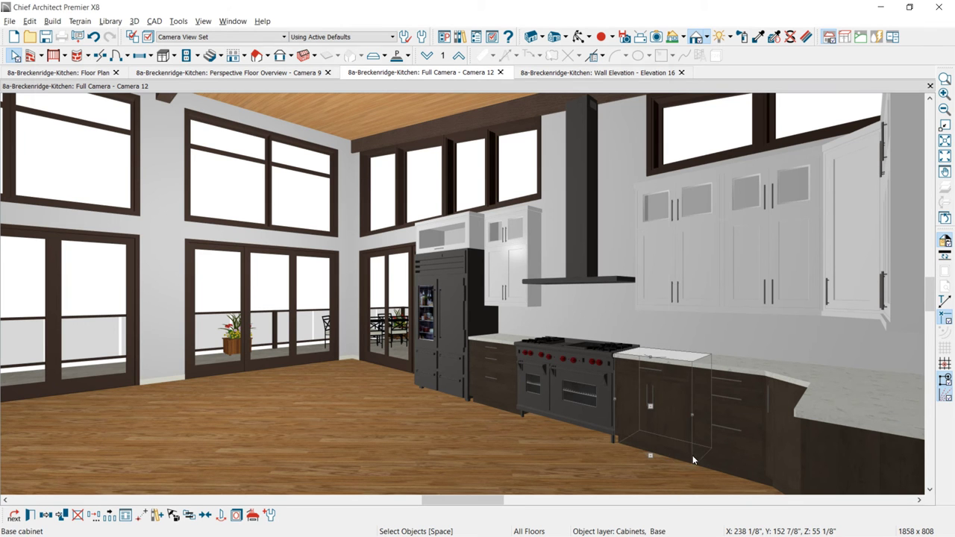
double_click(693, 453)
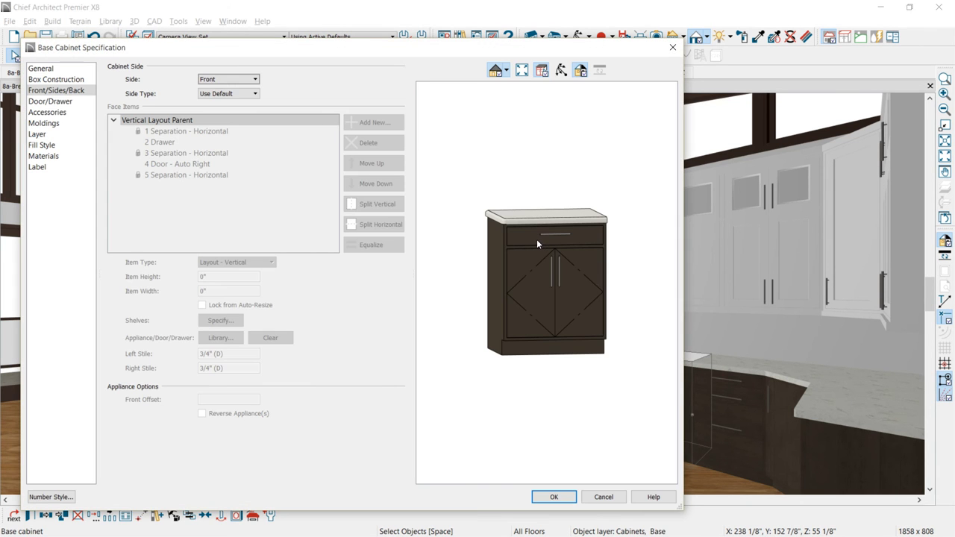
click(536, 243)
click(272, 264)
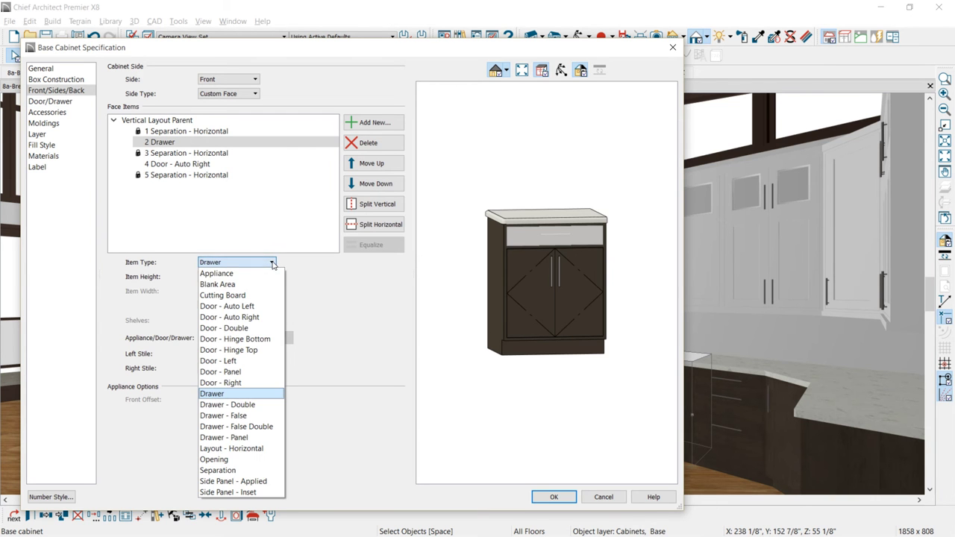
click(217, 273)
drag(239, 277, 181, 277)
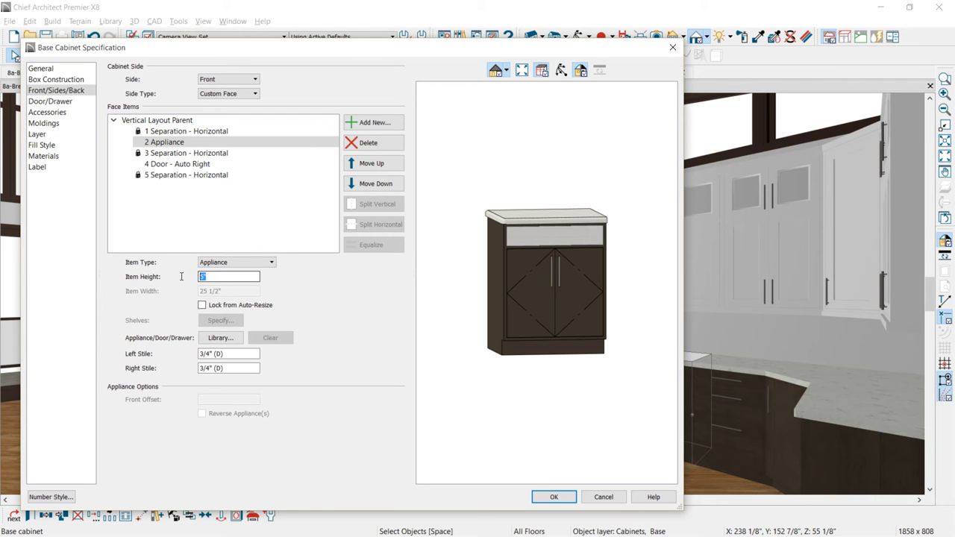
click(201, 305)
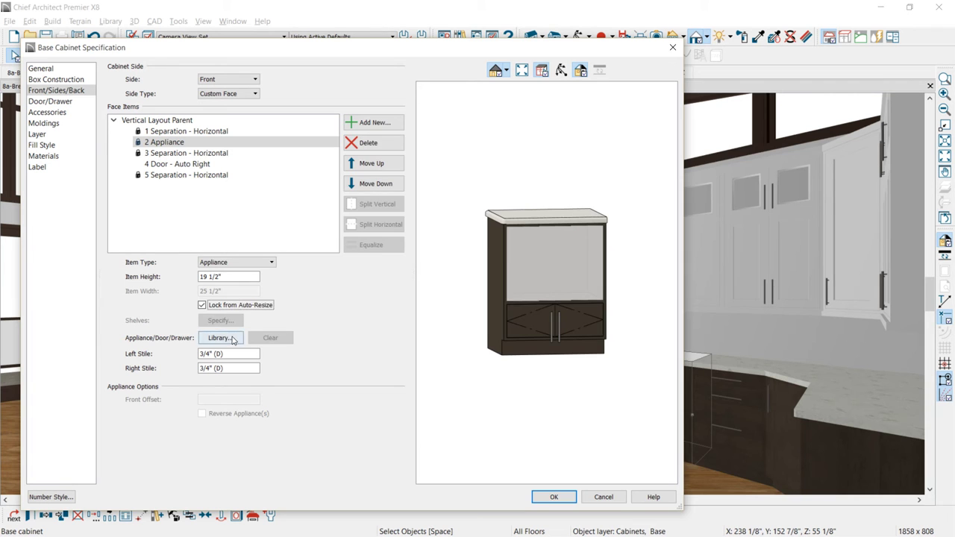
Fill the appliance opening with the Built-In Microwave Large from the Core Catalogs' architectural microwave ovens
click(231, 338)
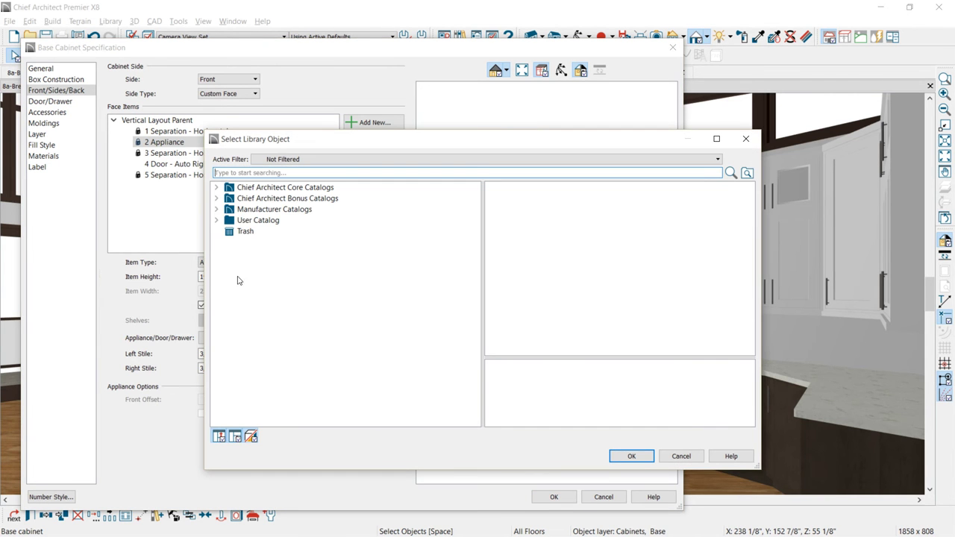
click(216, 188)
click(228, 199)
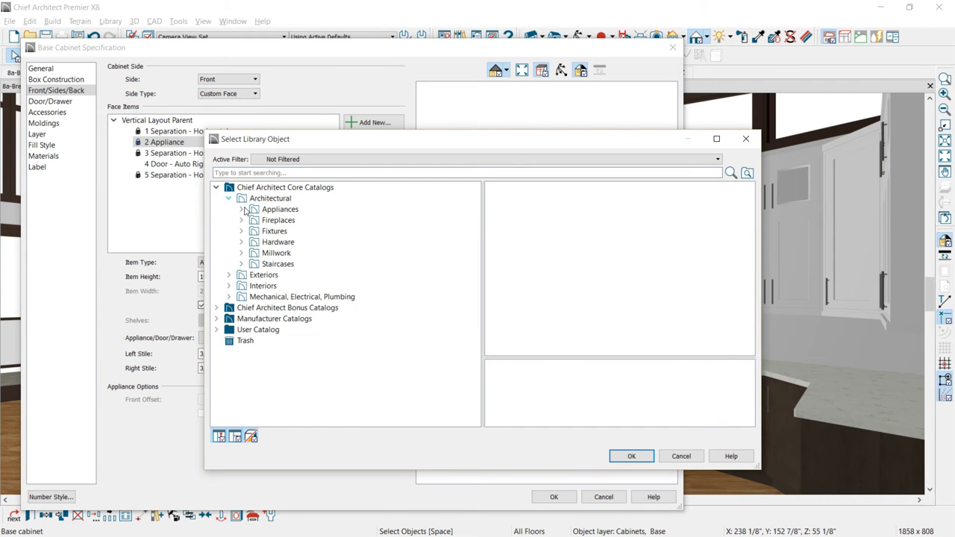
click(241, 208)
click(253, 296)
click(327, 307)
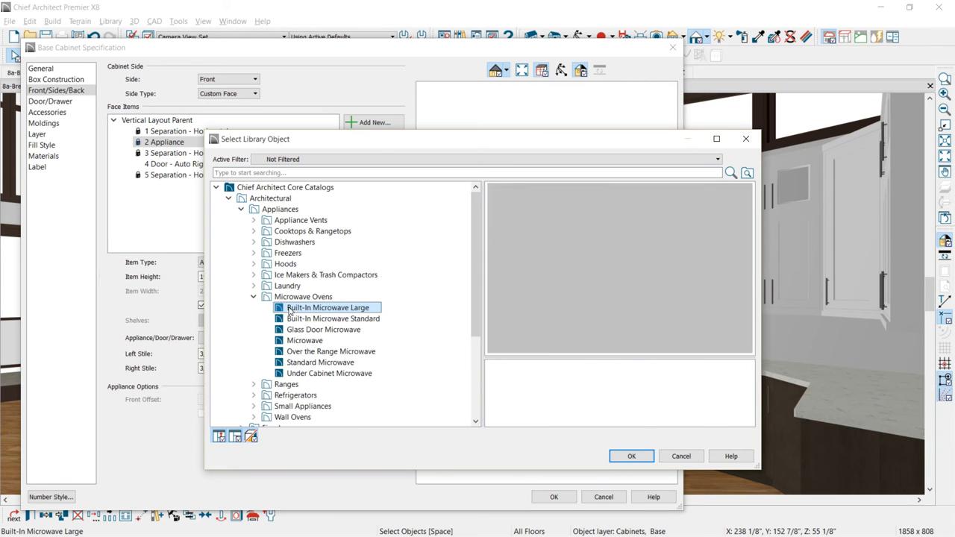
click(631, 456)
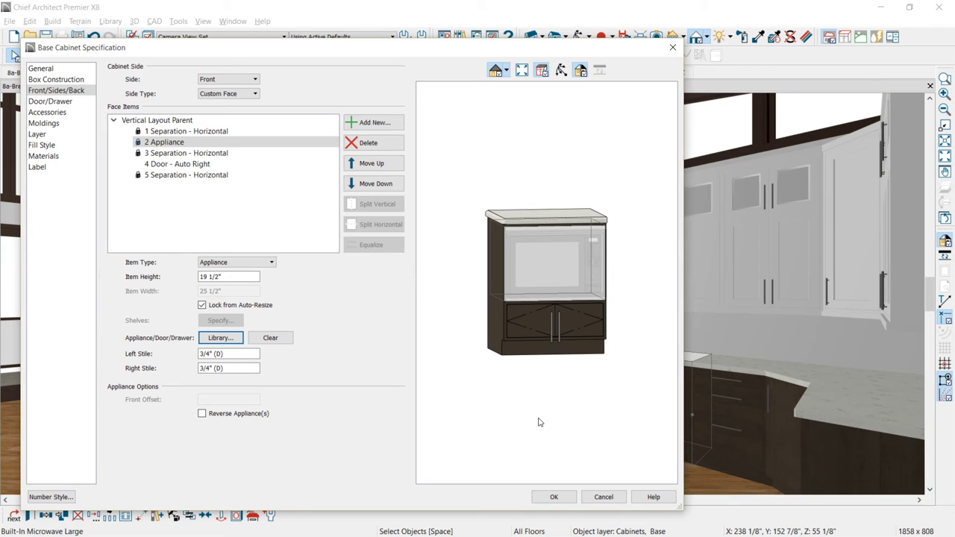
Switch to the web browser and check the cutout dimensions in the Jenn-Air JMC2427DS dimension guide
key(alt+Tab)
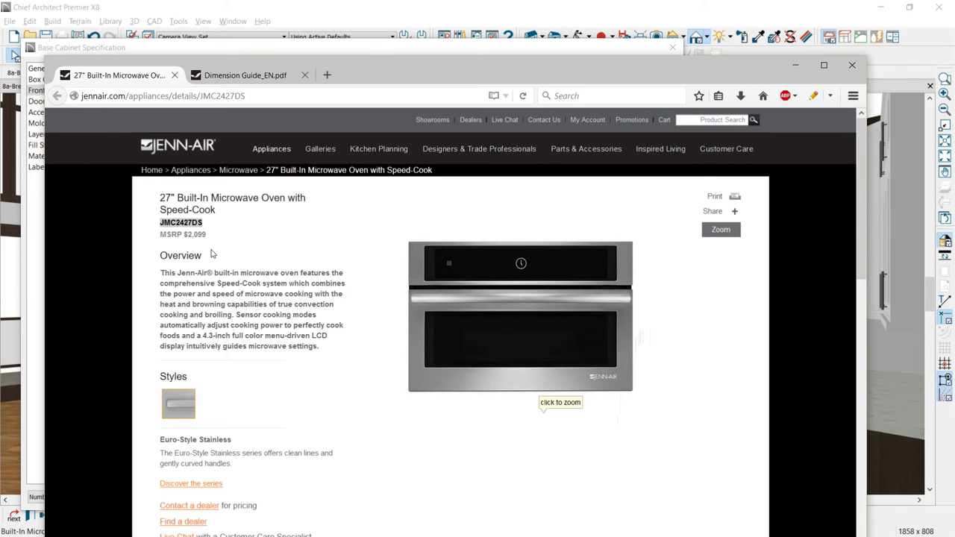
click(266, 78)
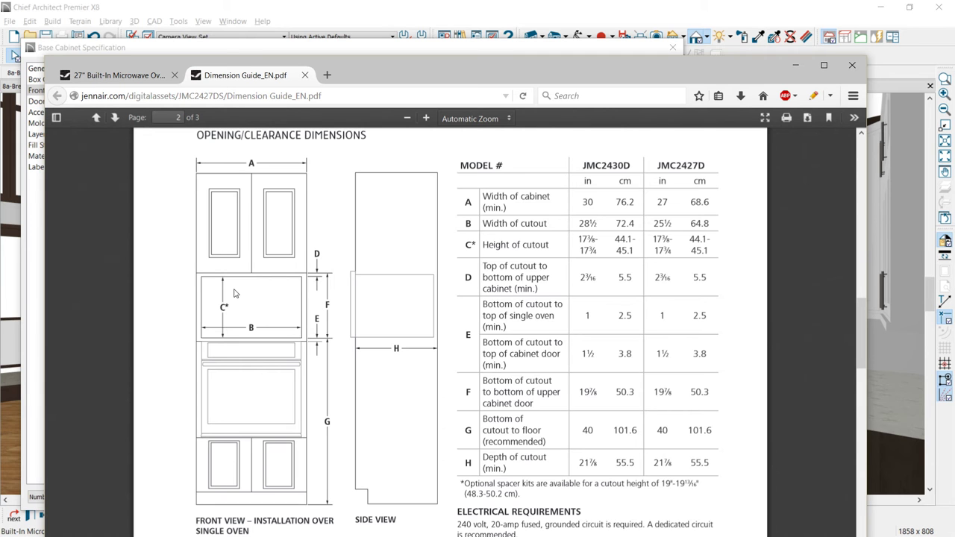
click(296, 49)
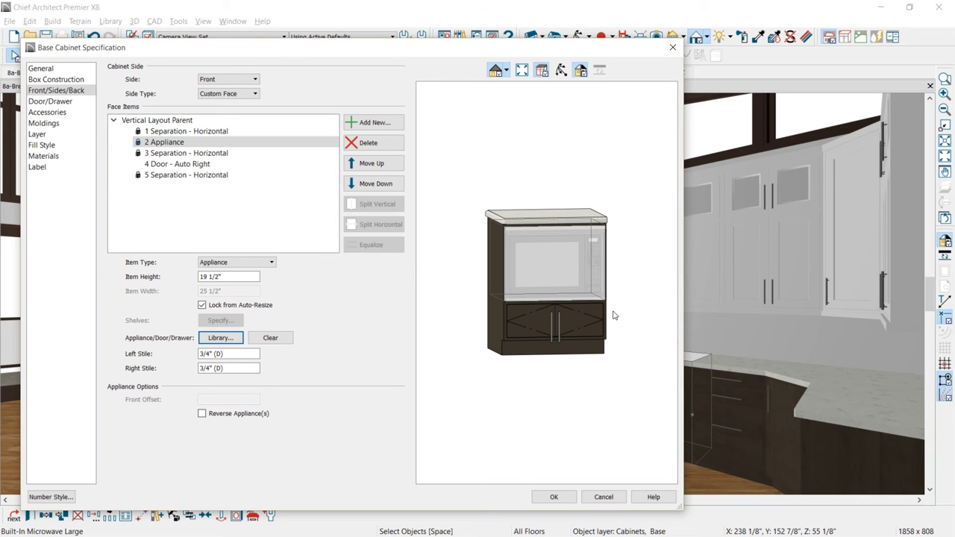
Change the door below the microwave to a drawer and apply the cabinet specification
click(588, 331)
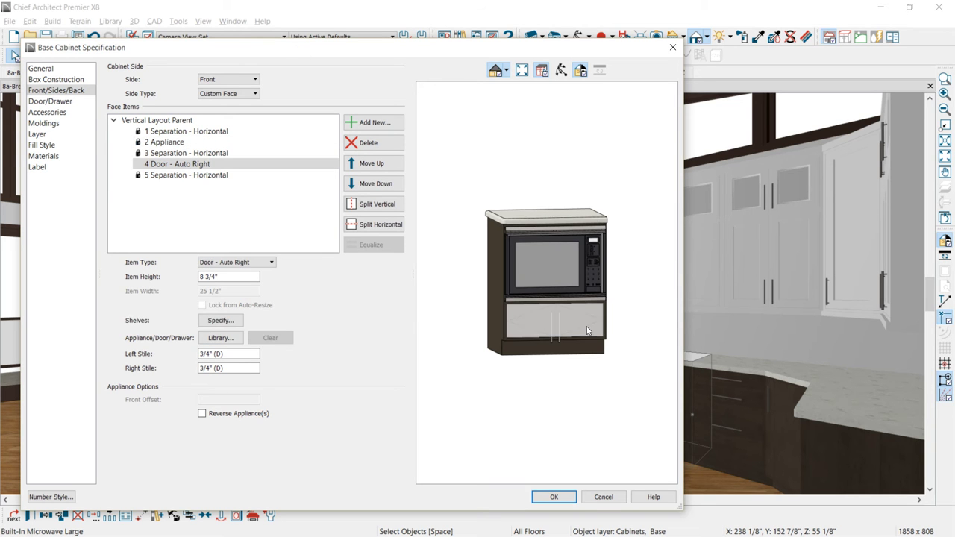
click(271, 263)
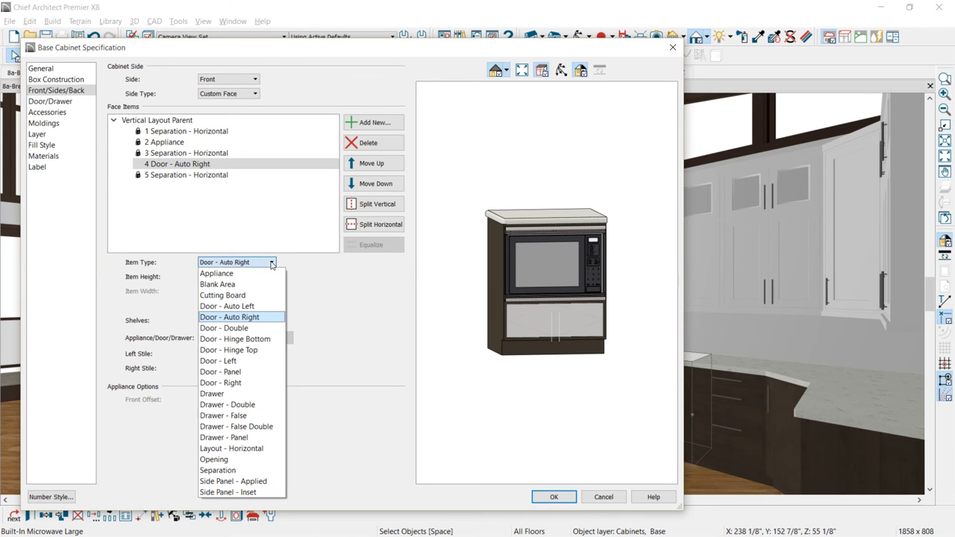
click(224, 393)
click(555, 497)
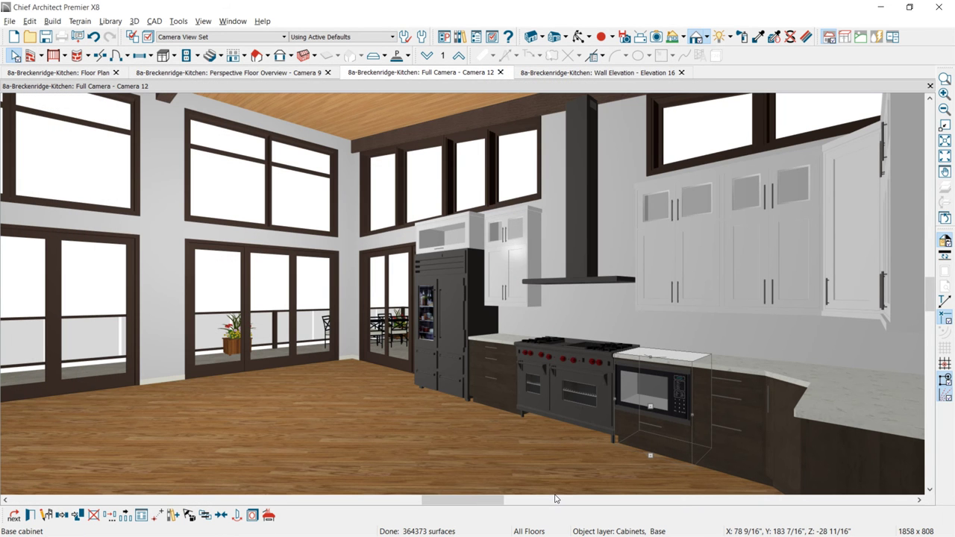
Pick up the Stainless Steel Brushed material and paint it onto the microwave's Appliance Black surface
click(758, 36)
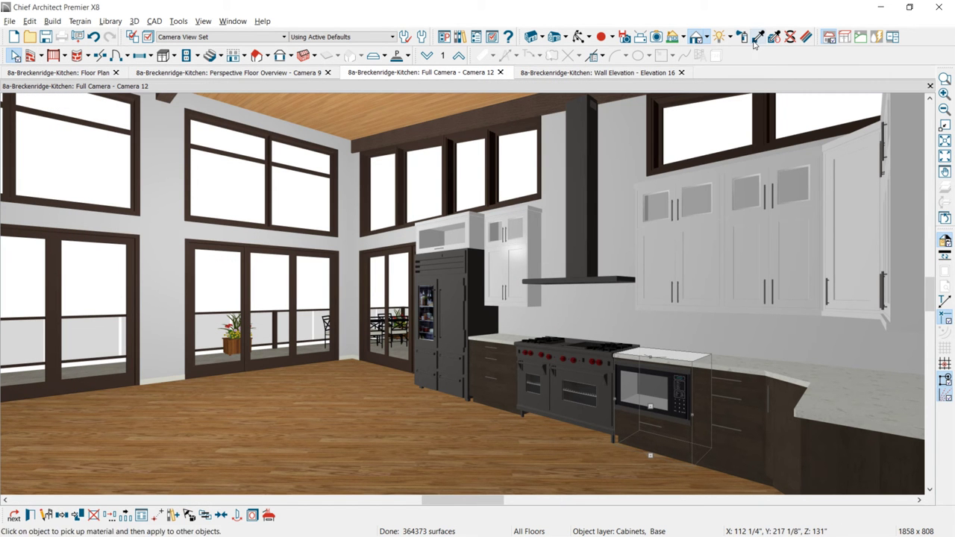
click(616, 368)
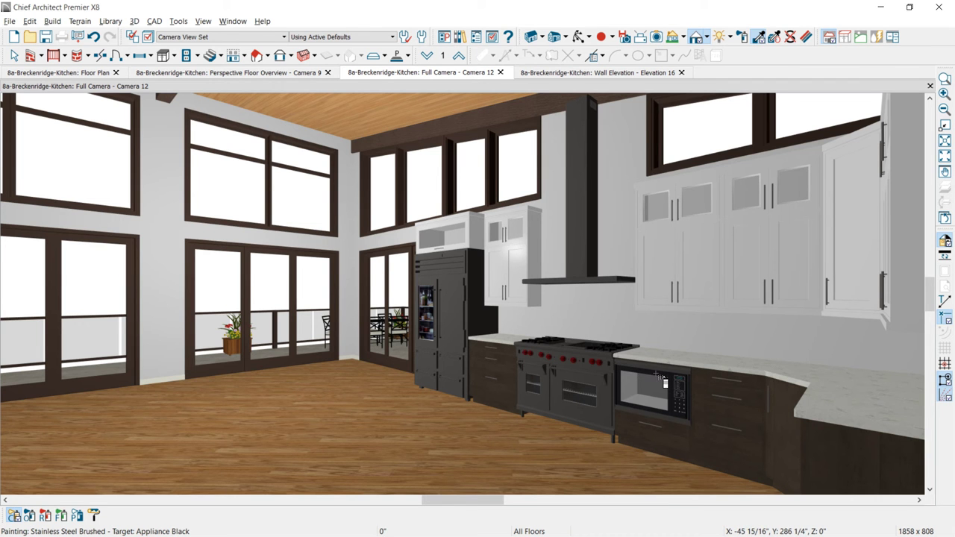
click(663, 380)
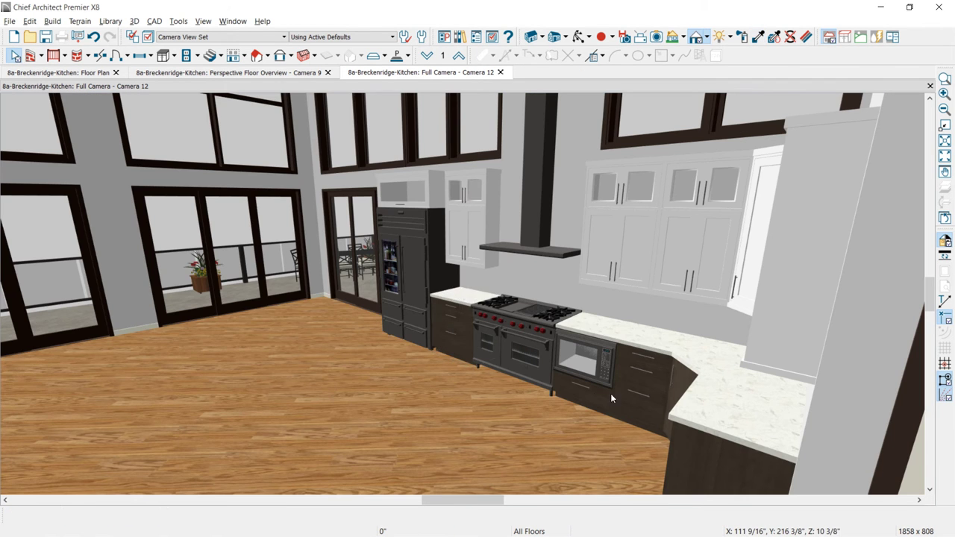
Add the Ogee countertop edge profile as a molding to the five base cabinets and apply the specification
click(678, 385)
shift+click(709, 415)
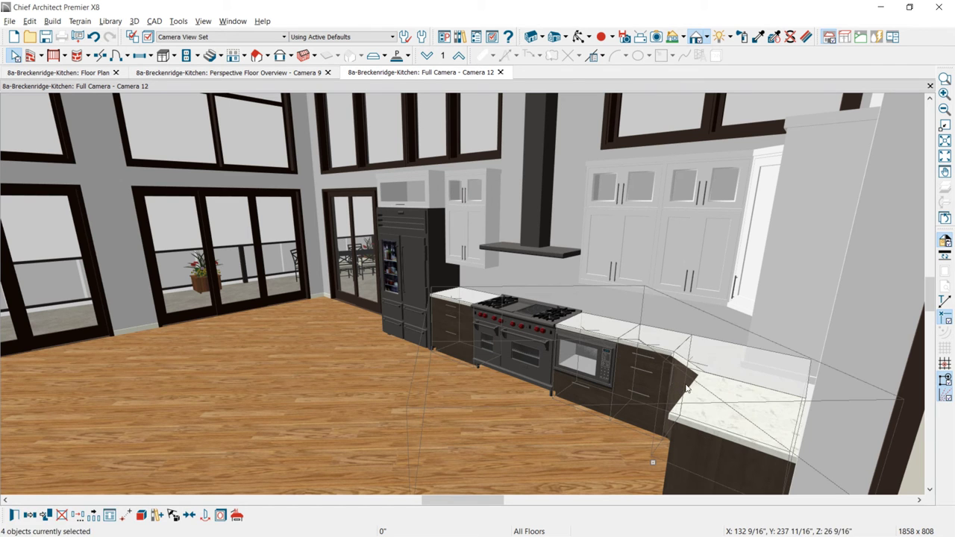
shift+click(708, 415)
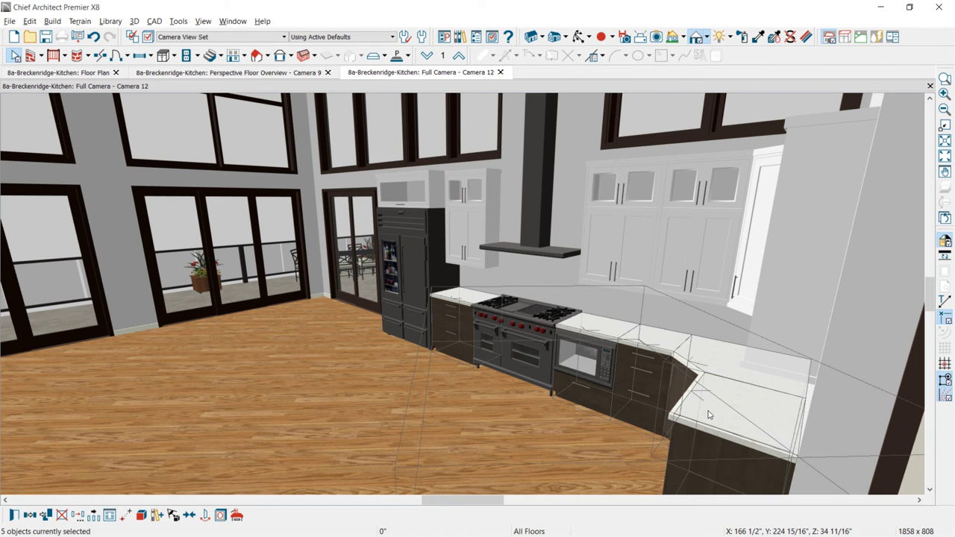
key(ctrl+e)
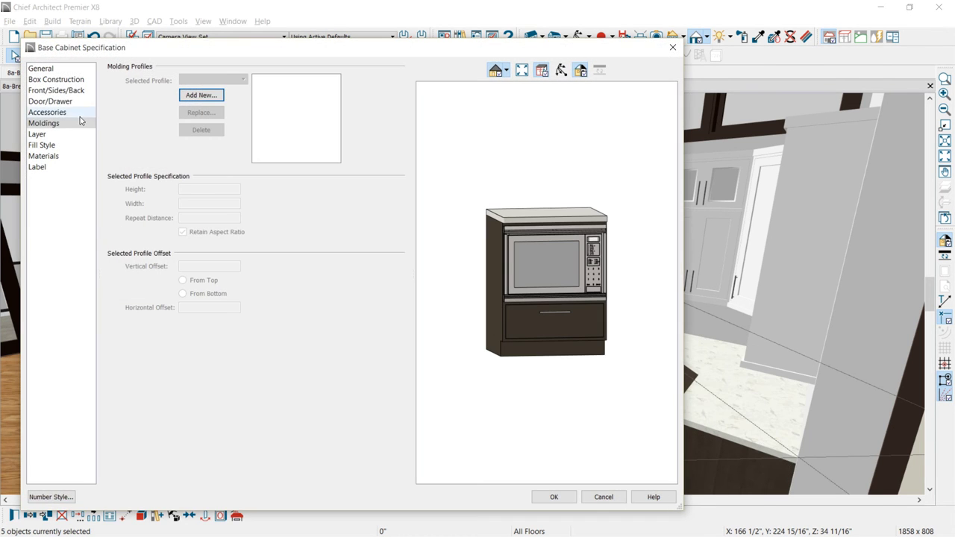
click(218, 98)
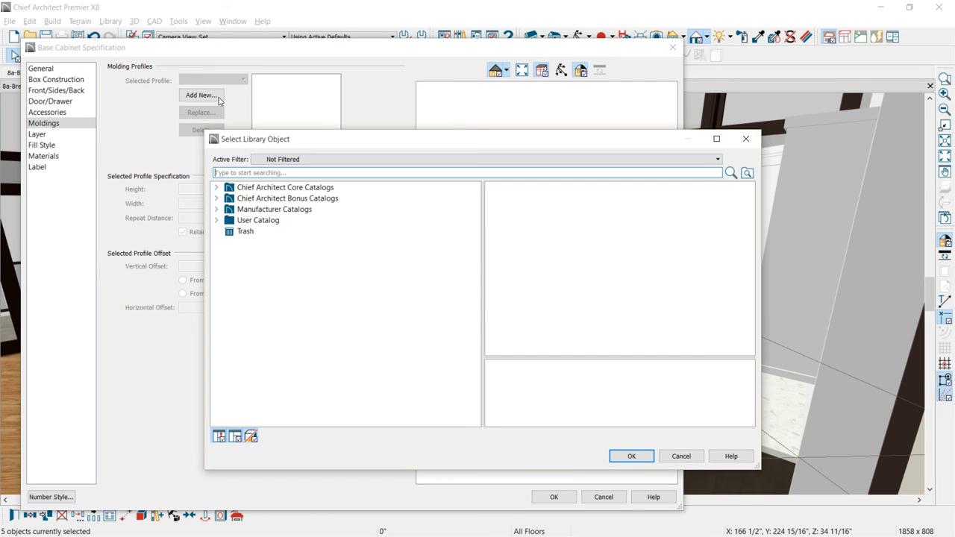
click(321, 200)
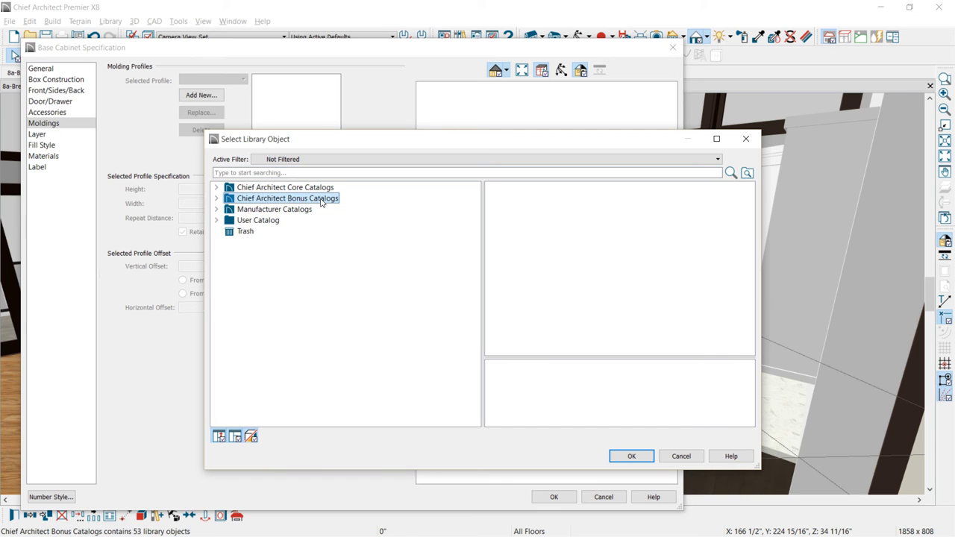
click(216, 198)
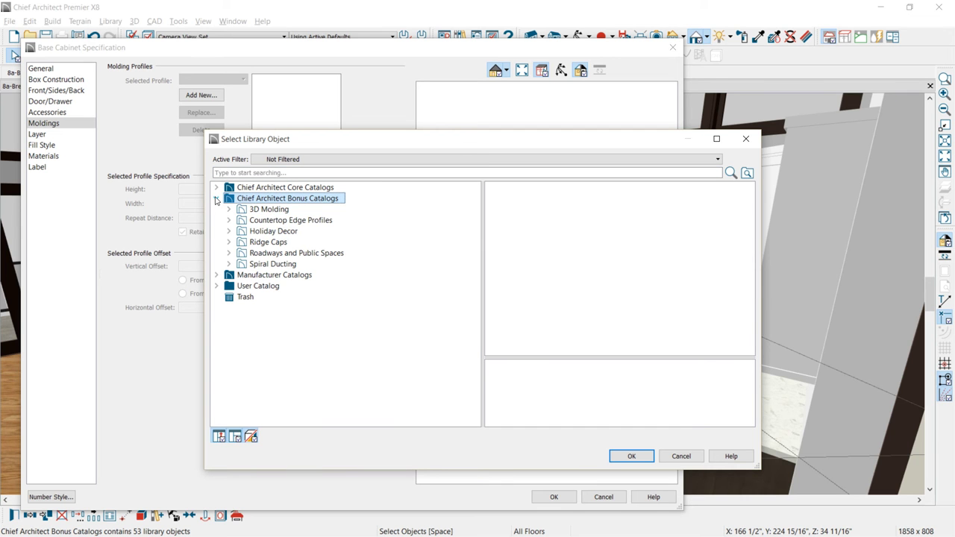
click(287, 220)
click(552, 288)
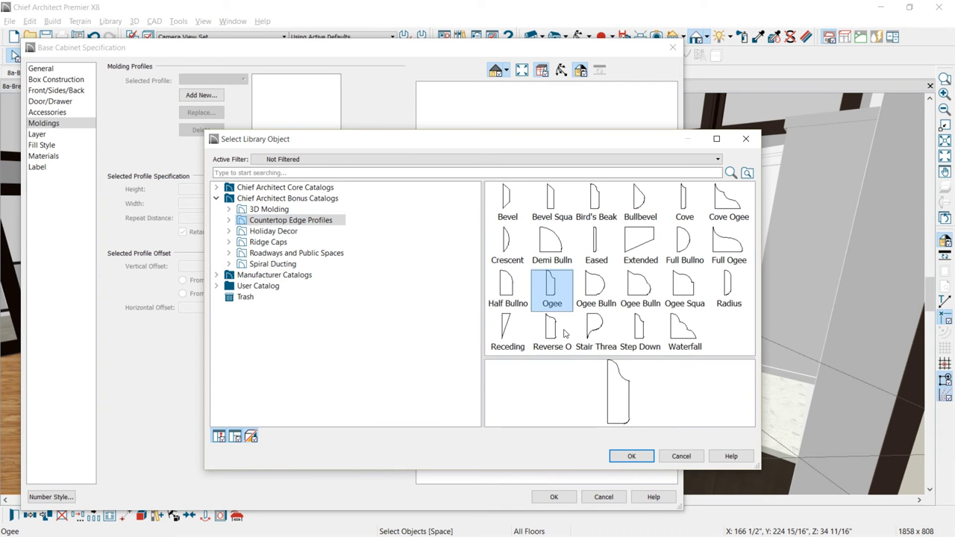
click(631, 456)
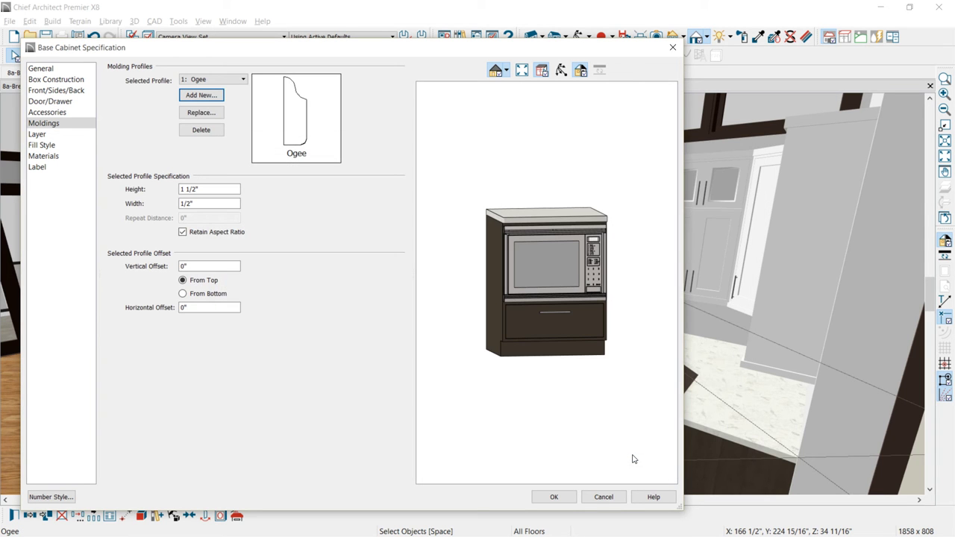
click(547, 496)
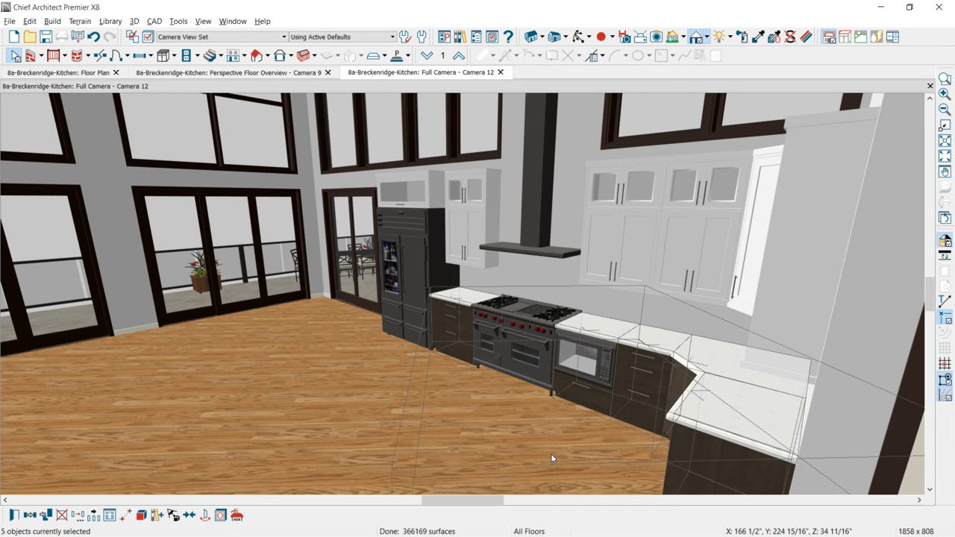
Pick up the Torquay countertop material and paint it onto the Snow White countertop edge molding
click(758, 37)
click(735, 355)
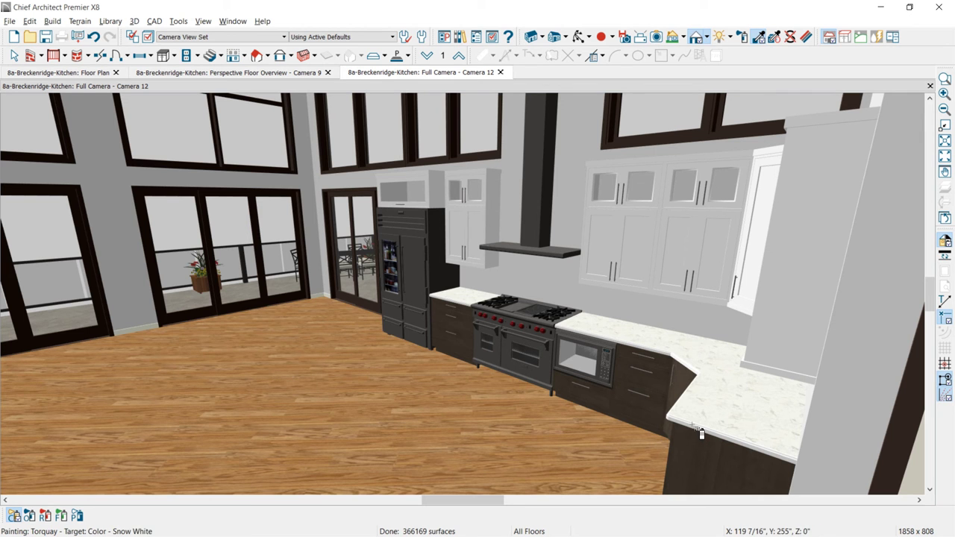
click(700, 431)
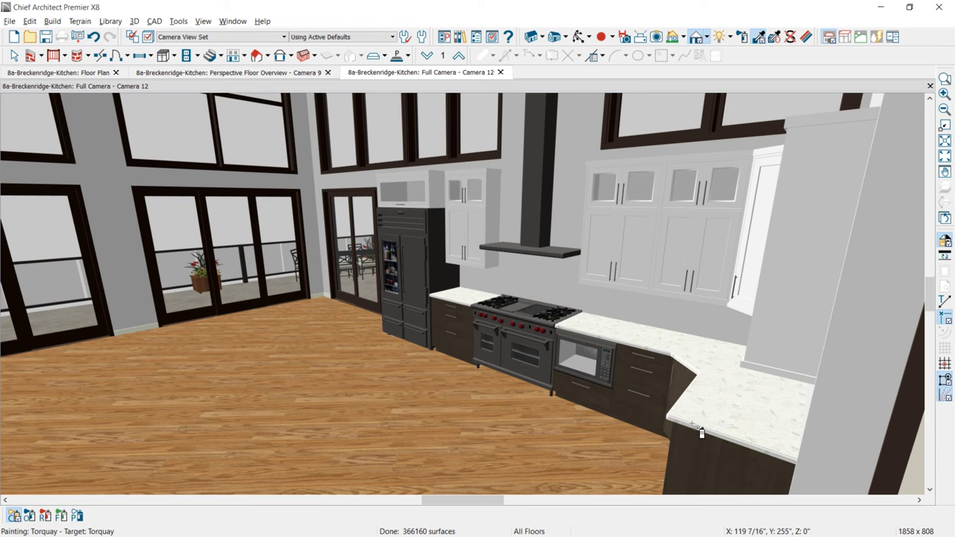
scroll(703, 429, up, 3)
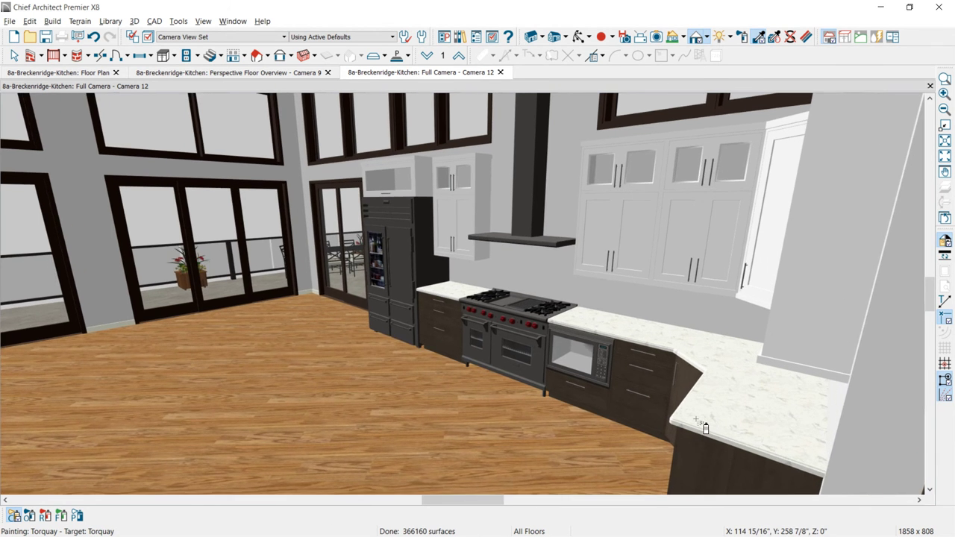
scroll(704, 426, up, 2)
middle_drag(724, 429, 654, 362)
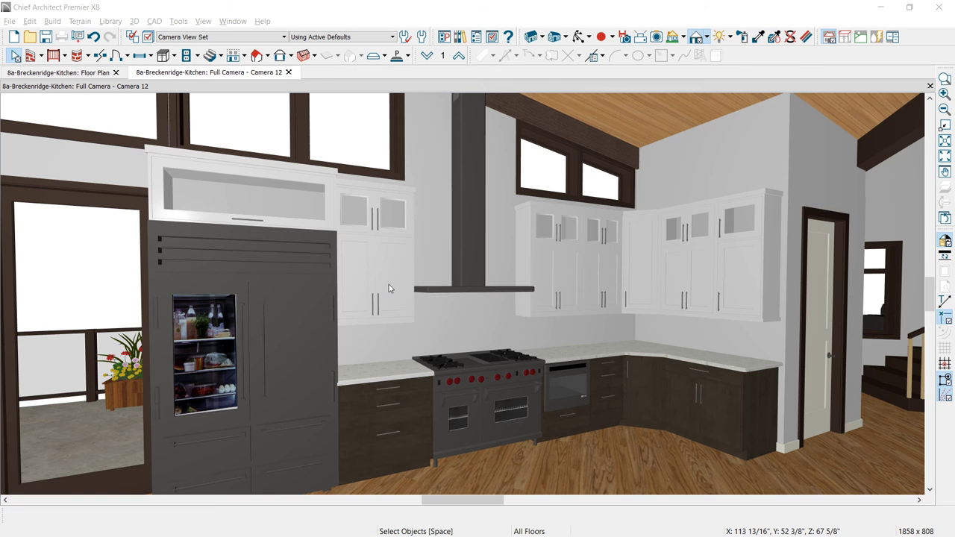
Review the size and position settings of the wall cabinet between the refrigerator and range hood, leaving them unchanged
click(389, 286)
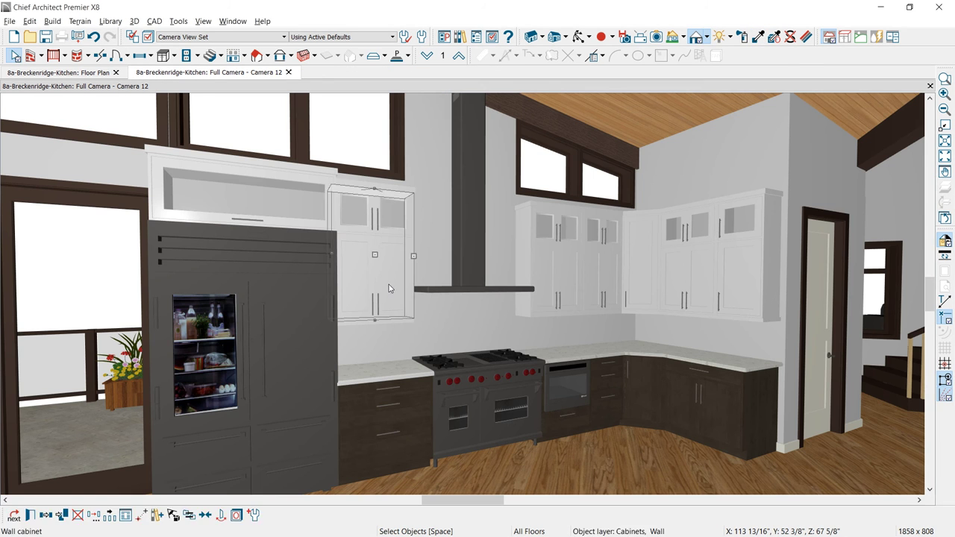
double_click(388, 286)
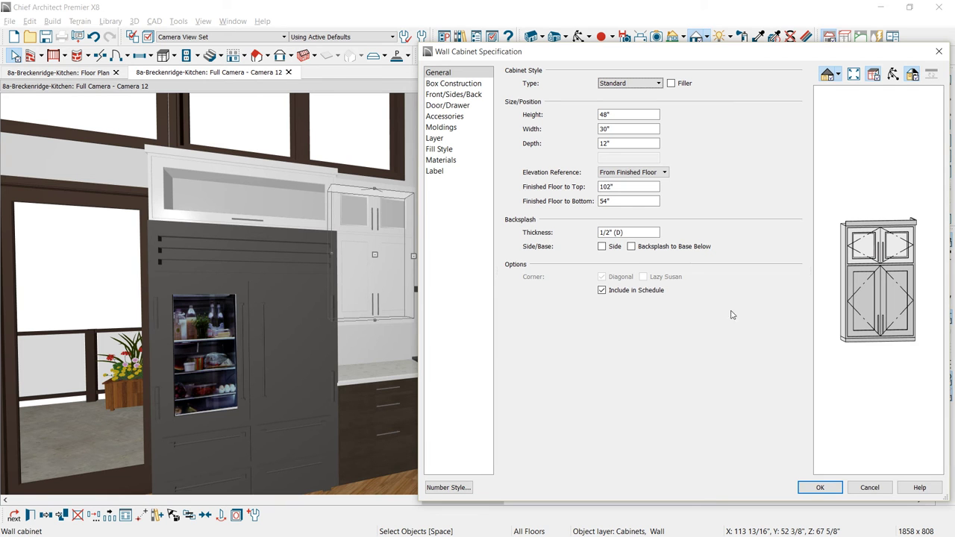
click(883, 494)
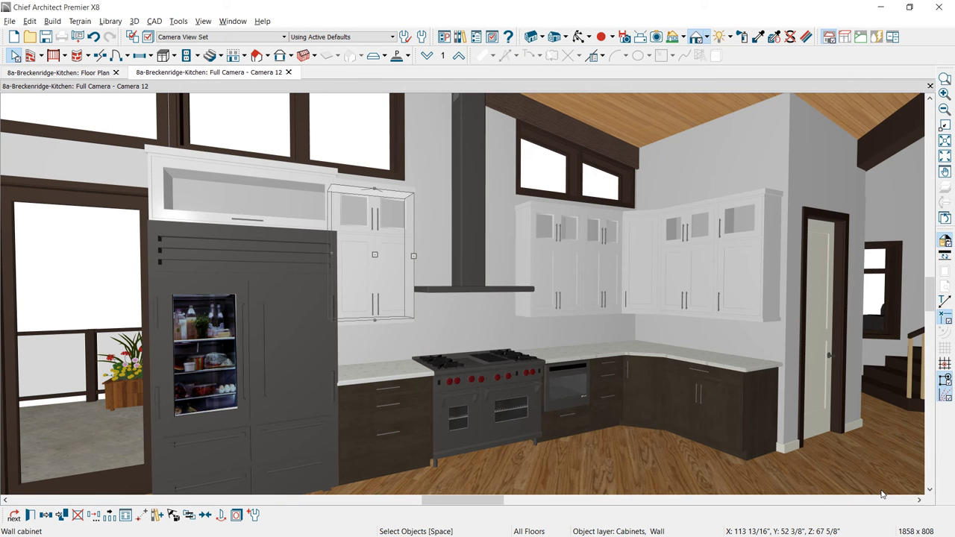
key(Escape)
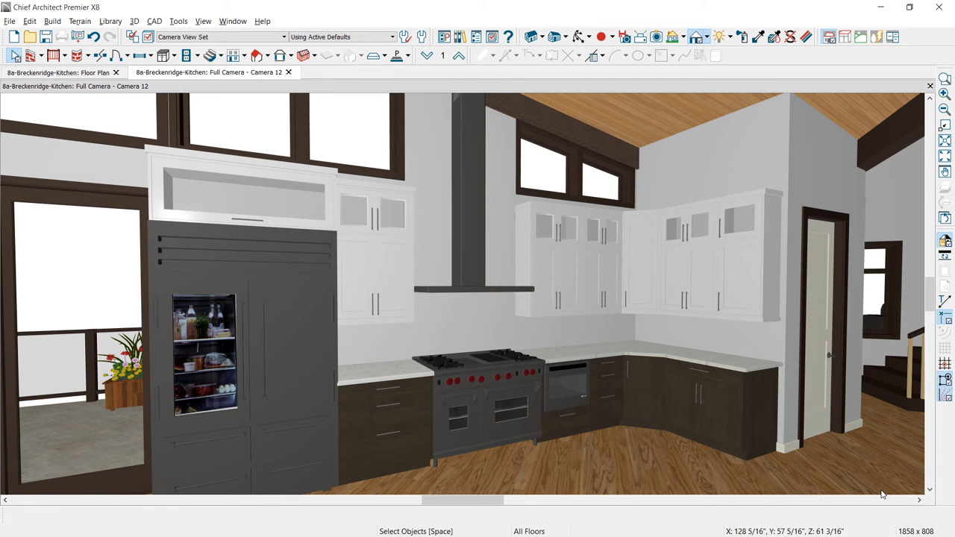
Add custom backsplashes on the side wall and range wall, lowering the top edge behind the hood to about the wall cabinets' top
click(174, 57)
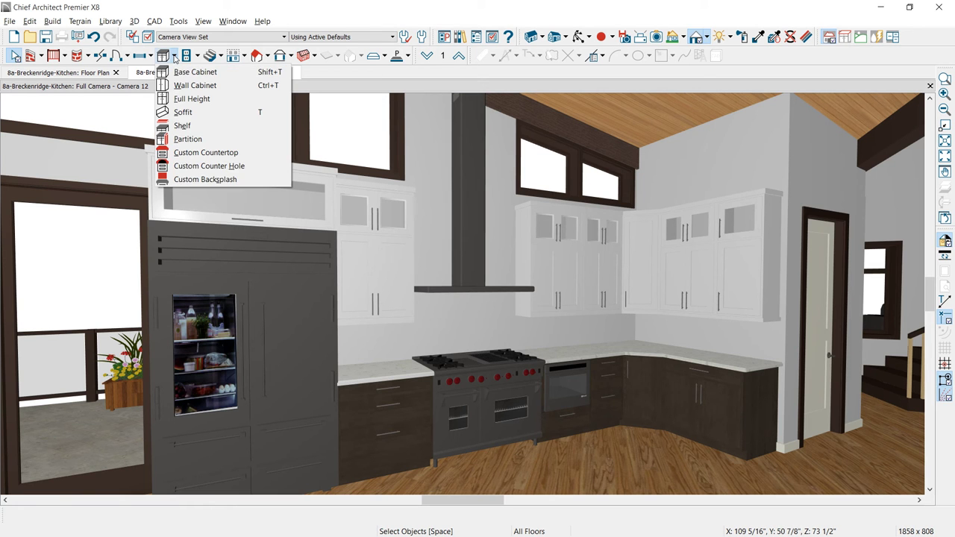
click(205, 179)
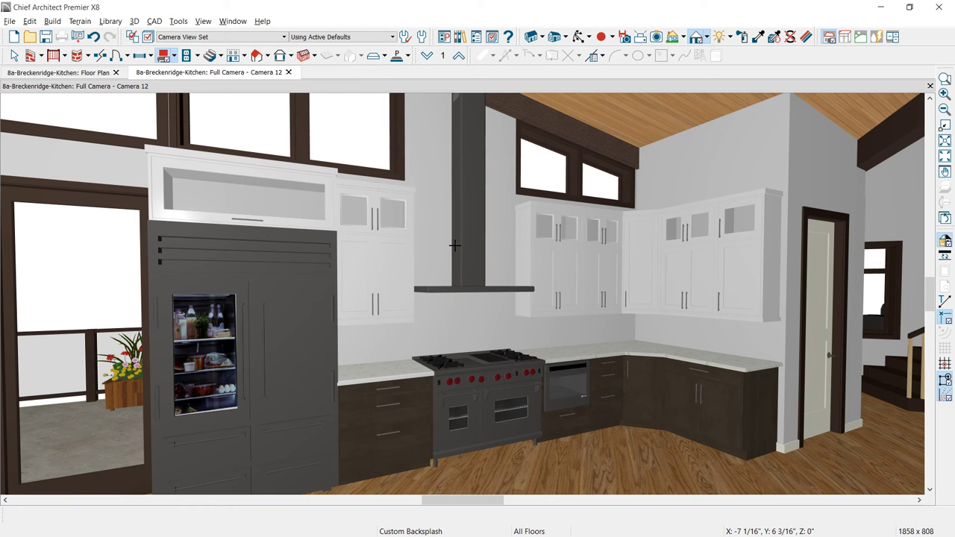
click(668, 326)
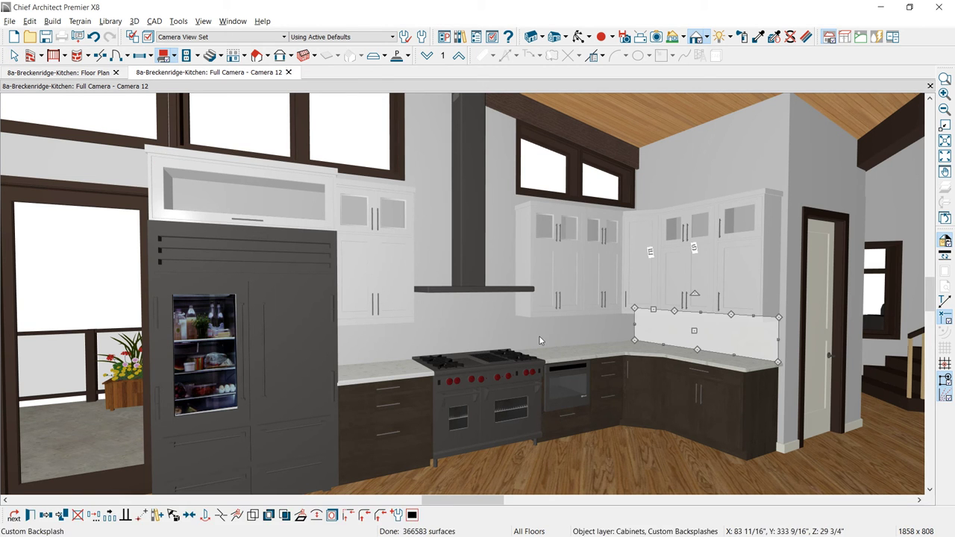
key(Escape)
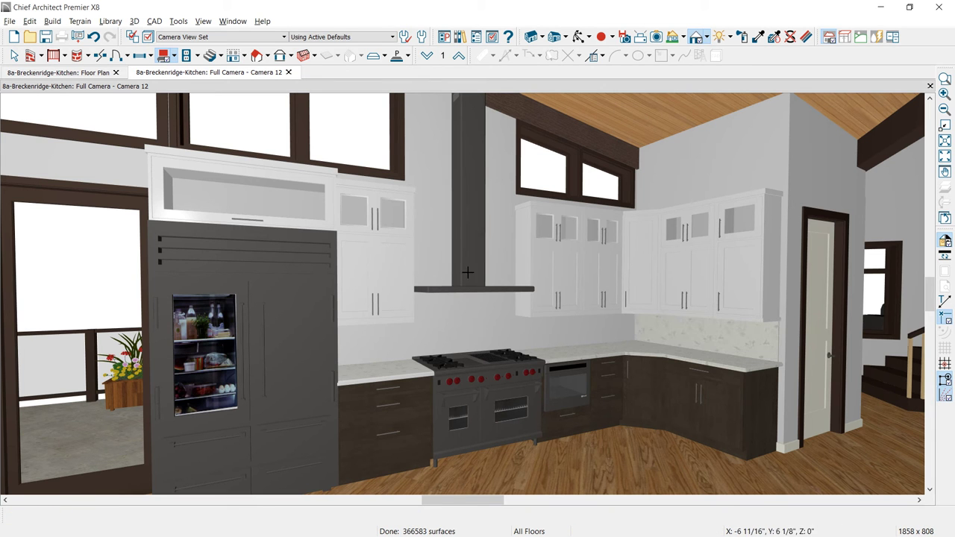
click(481, 323)
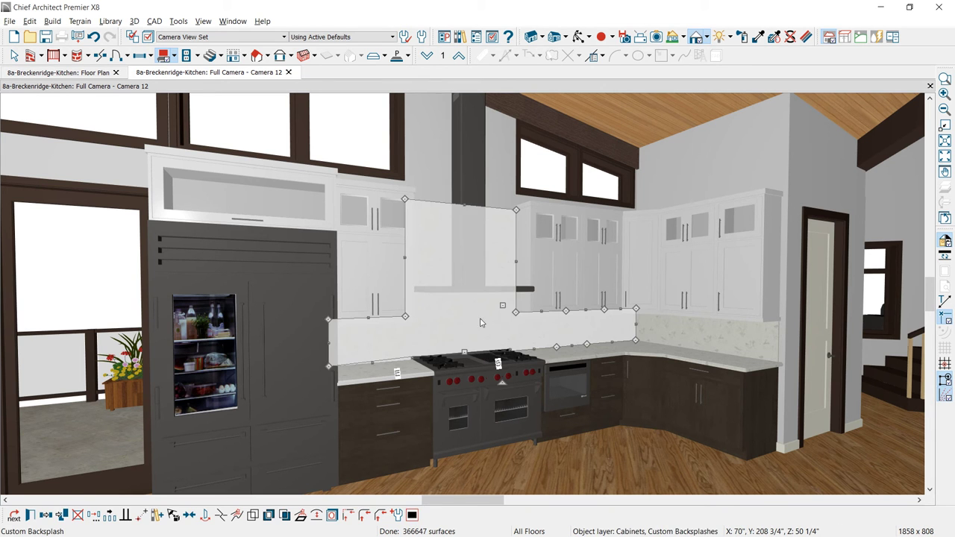
drag(465, 182, 464, 211)
key(Escape)
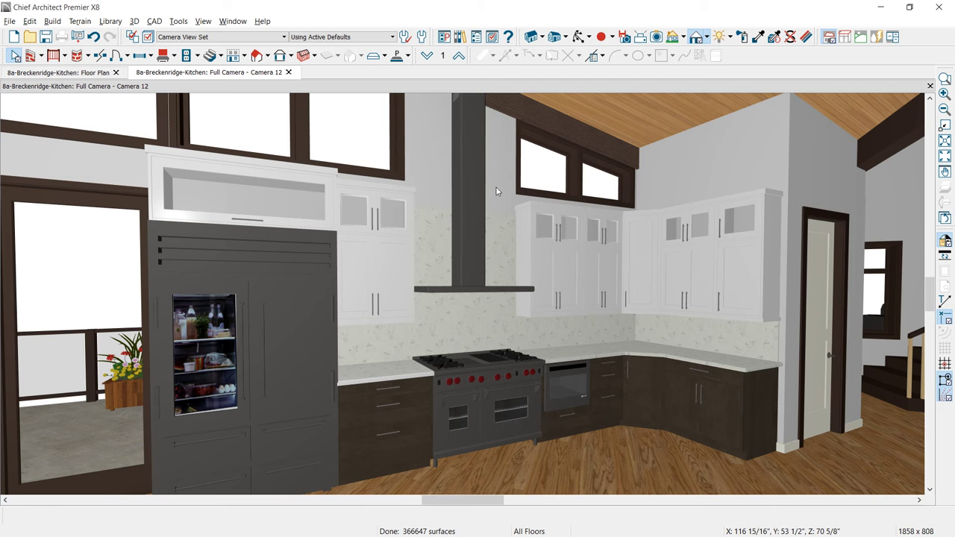
Find the GlassCircles material in the user catalog's Glass&Strip Tile folder and paint it onto the backsplashes
click(460, 37)
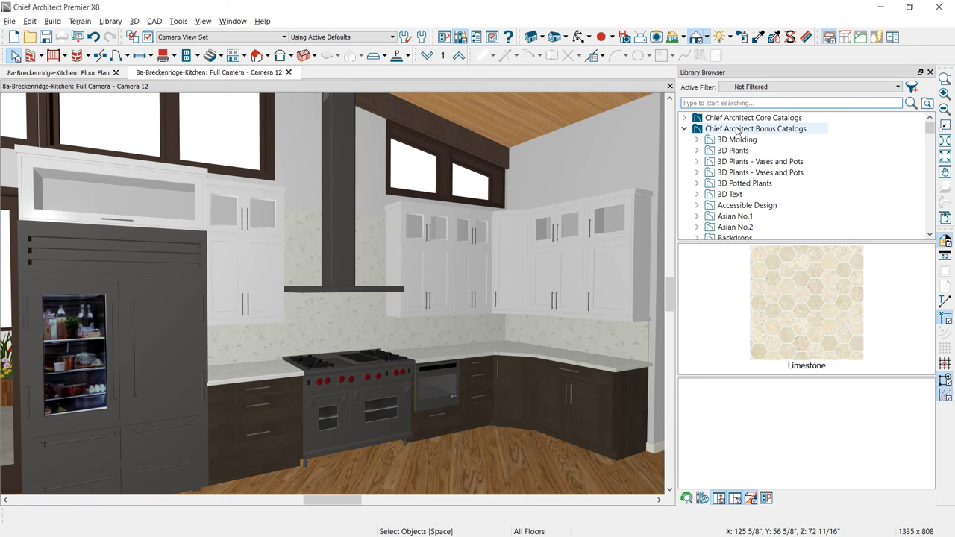
drag(931, 132, 933, 209)
click(739, 218)
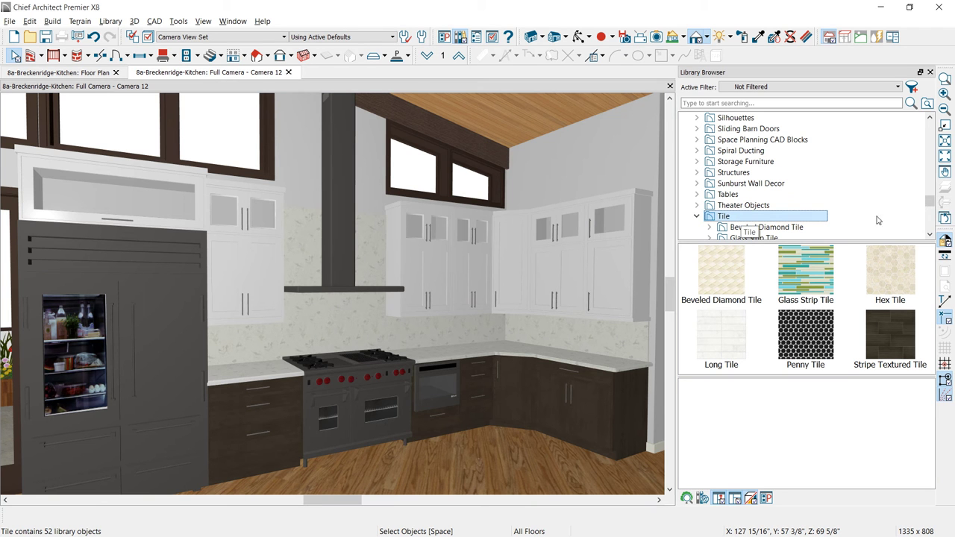
drag(932, 201, 930, 215)
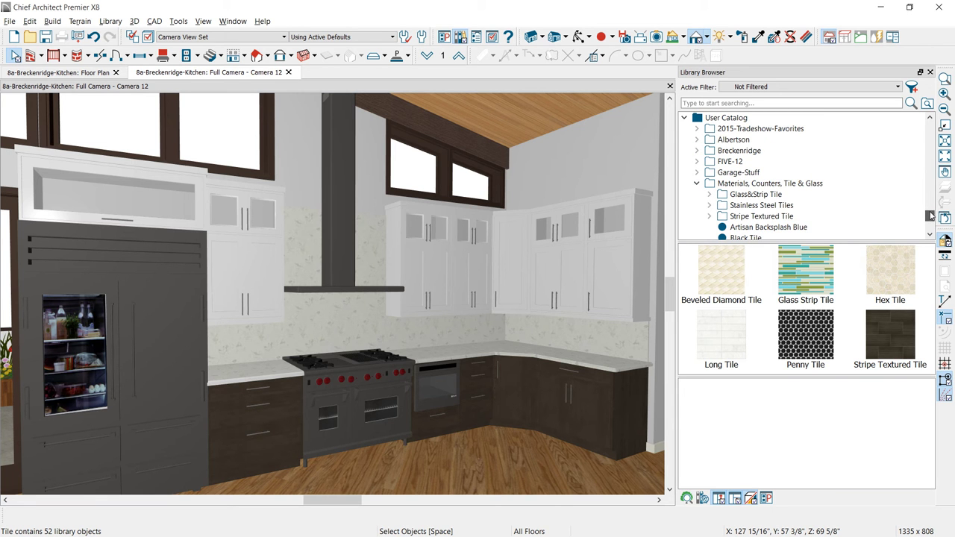
click(764, 197)
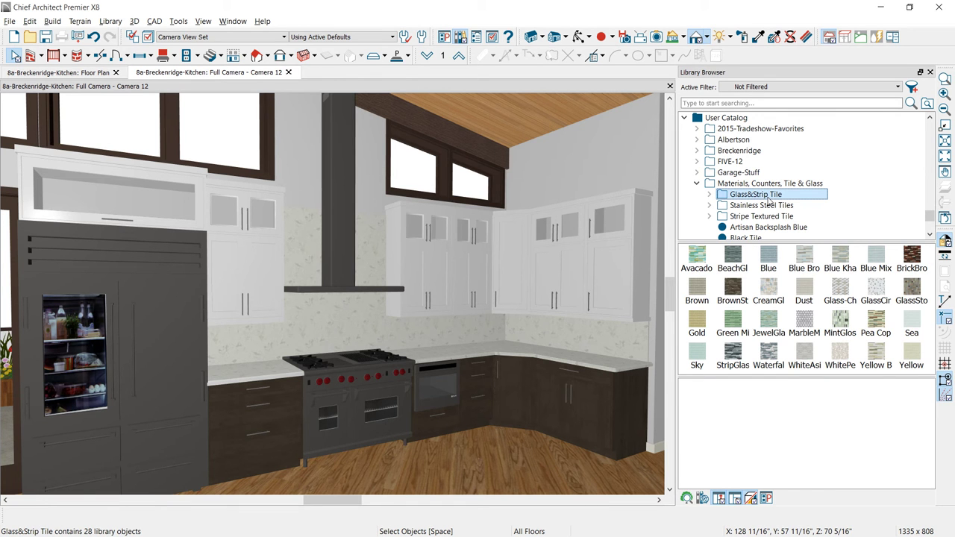
click(876, 293)
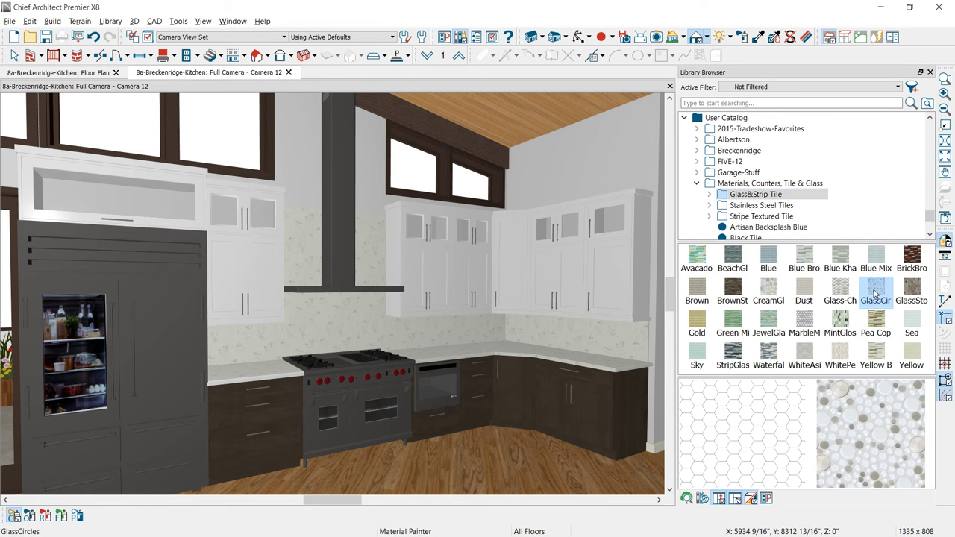
click(645, 342)
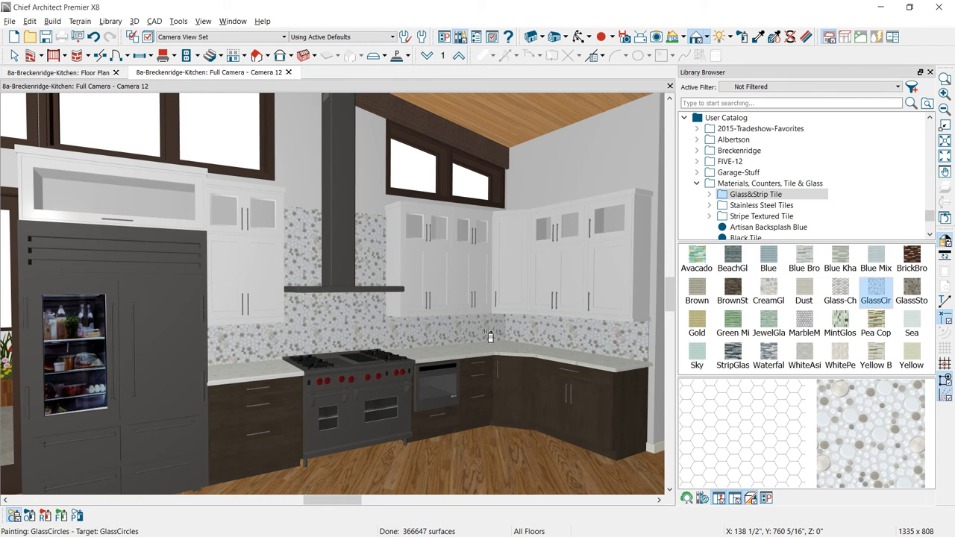
Create a cross section view from the floor plan, cut through the kitchen and facing the range wall
click(91, 74)
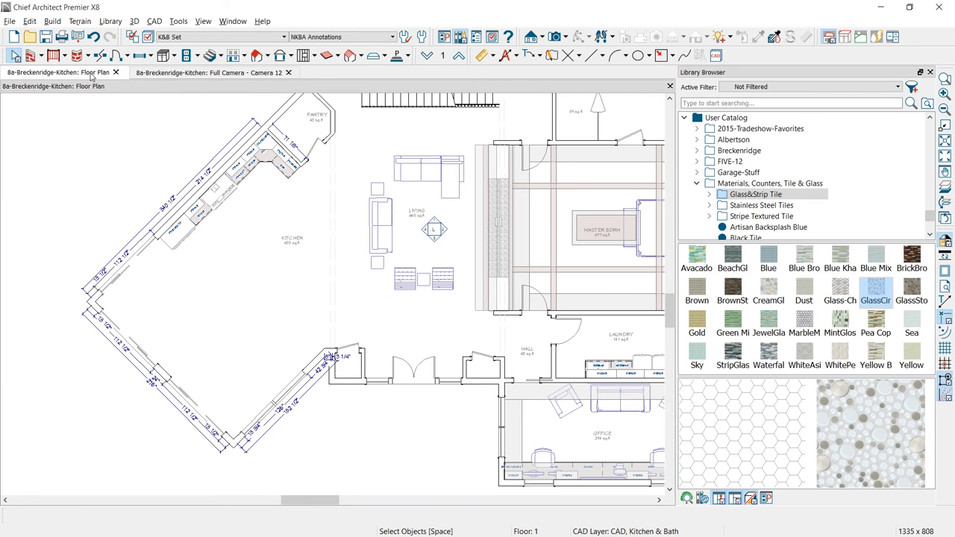
click(544, 37)
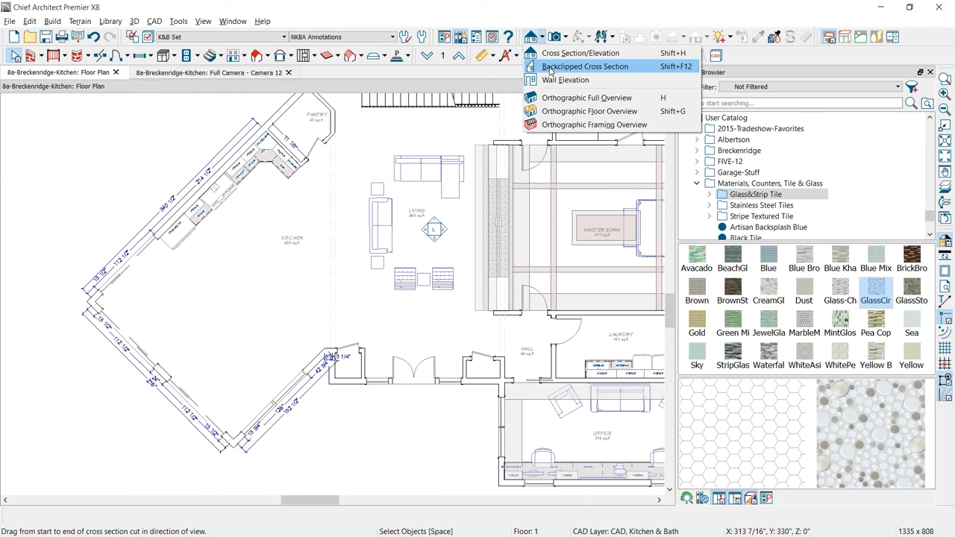
click(568, 66)
mouse_move(239, 218)
mouse_down()
mouse_move(198, 149)
mouse_move(179, 157)
mouse_up()
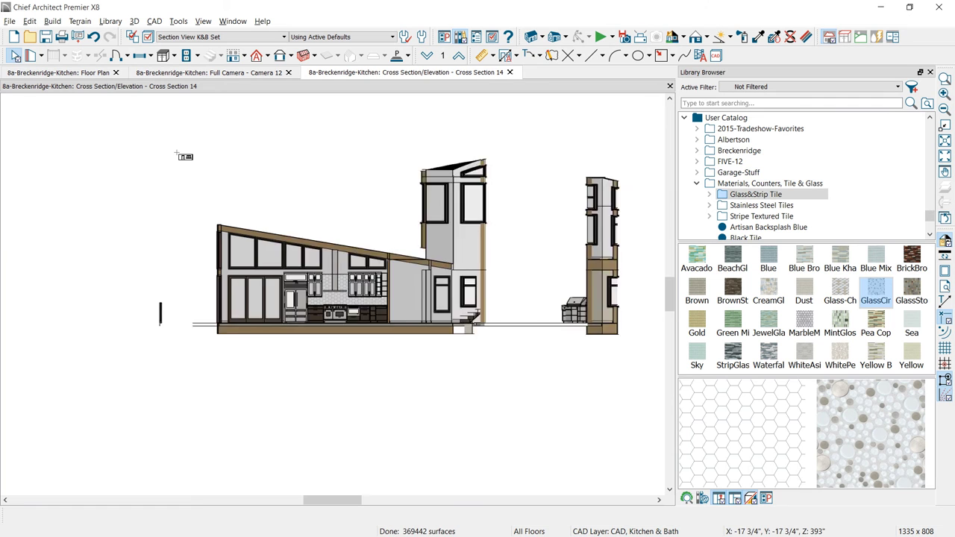
click(945, 79)
drag(211, 237, 351, 372)
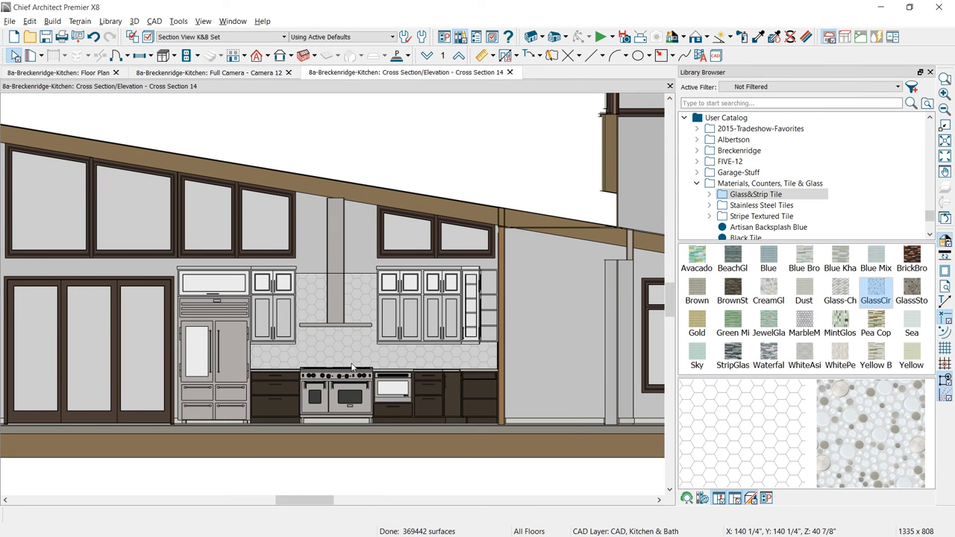
scroll(354, 365, up, 3)
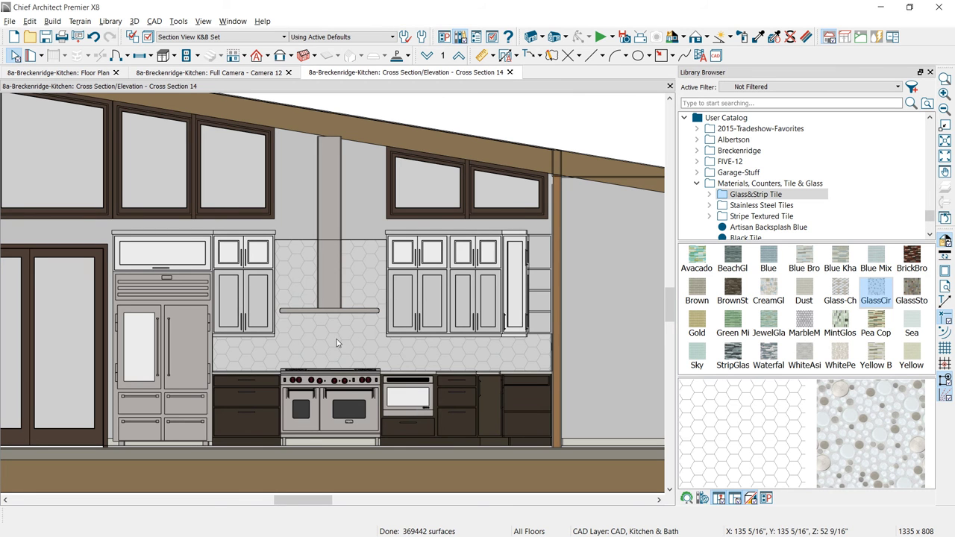
Edit the backsplash's GlassCircles material definition to use a custom pattern file, loading ChiefStone.pat
click(805, 38)
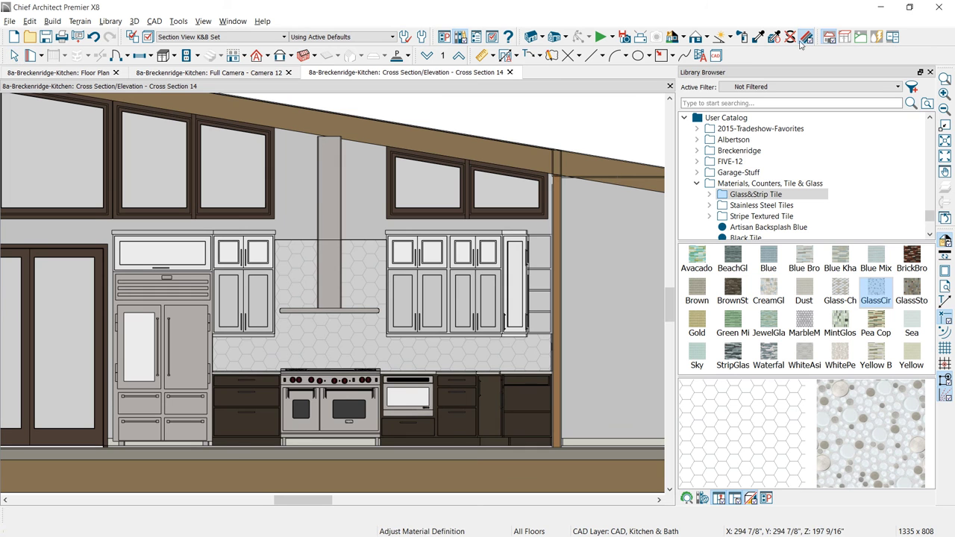
click(361, 343)
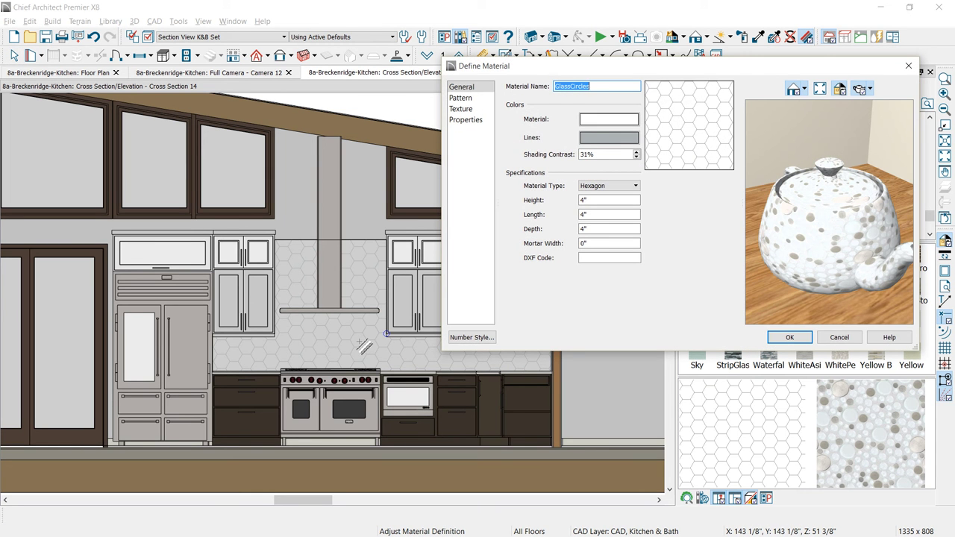
click(460, 98)
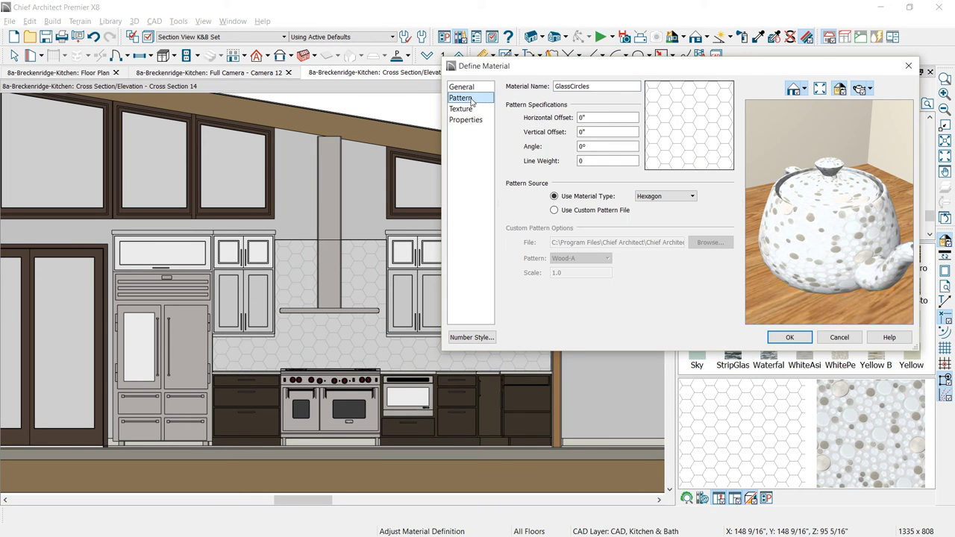
click(692, 196)
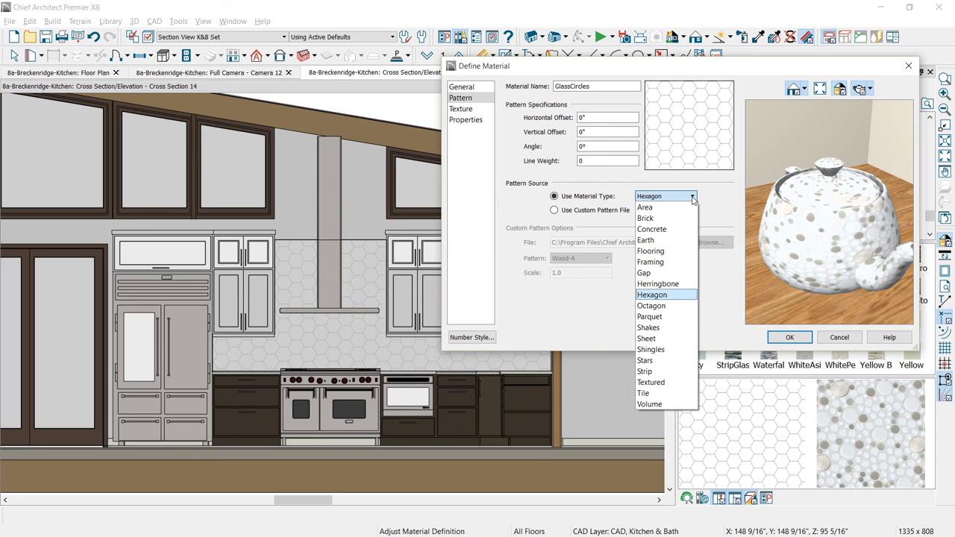
click(555, 212)
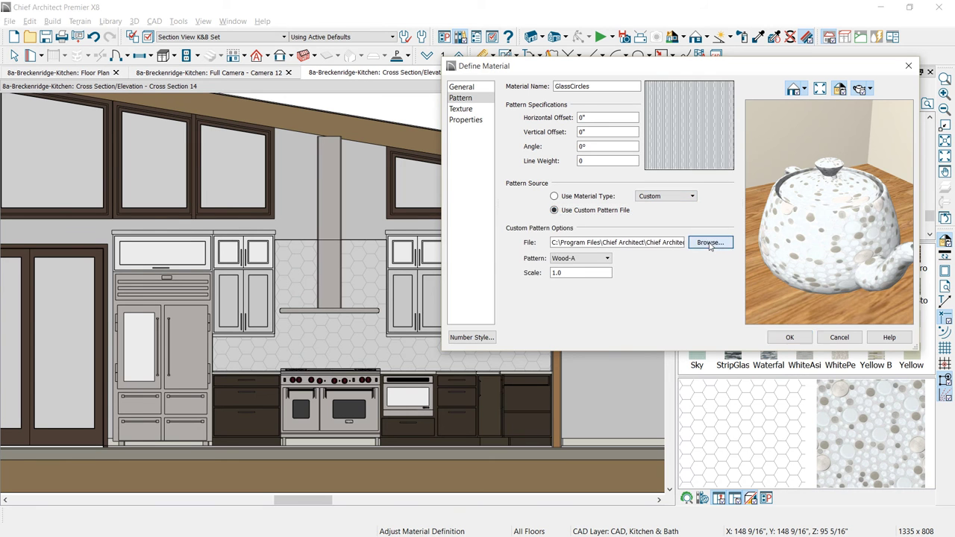
click(709, 242)
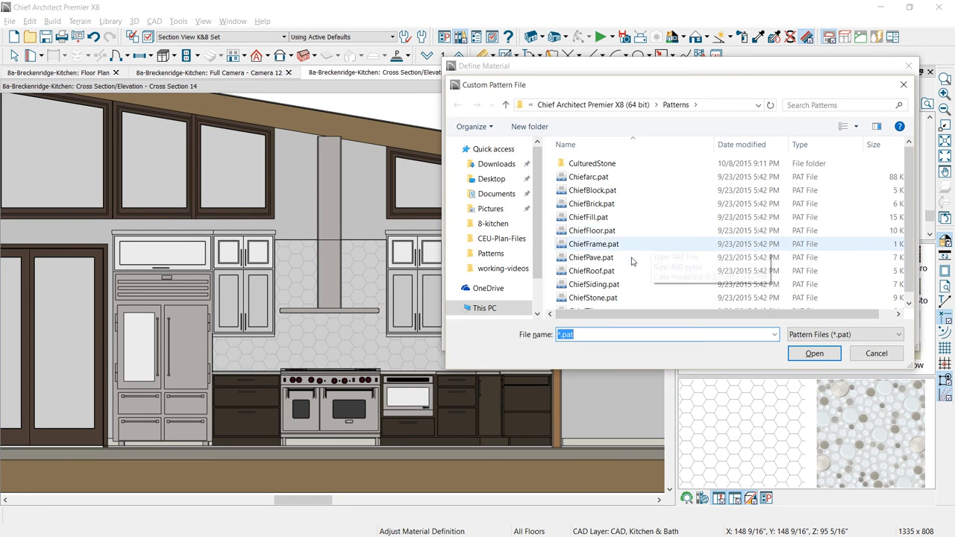
click(602, 300)
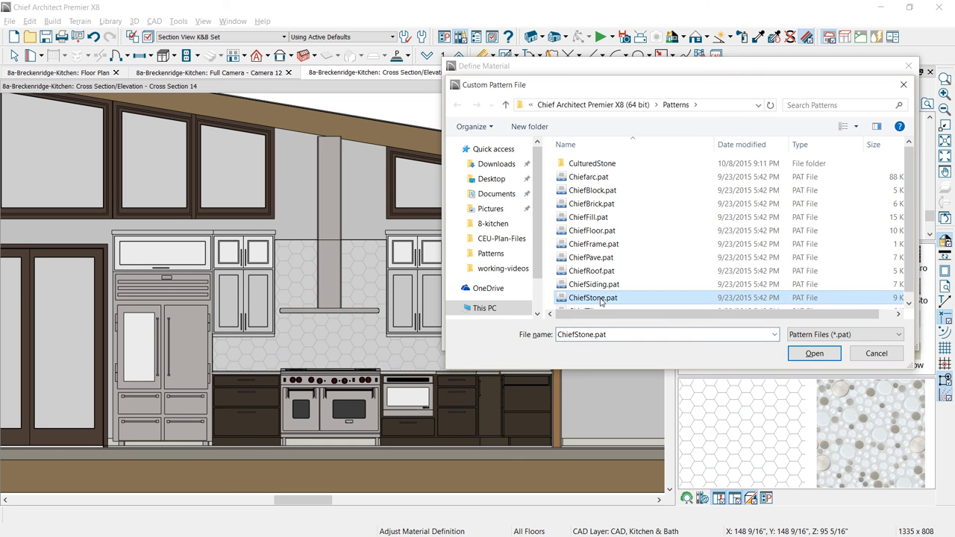
click(815, 353)
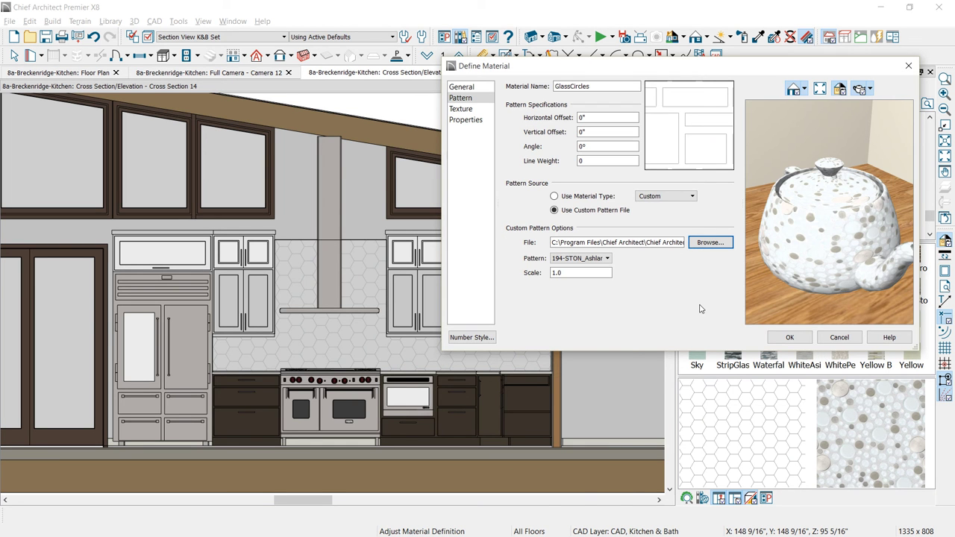
Choose the 197-STON_Rdm_Rubl pattern for the GlassCircles material, set its scale to 0.5 and apply the definition
click(607, 259)
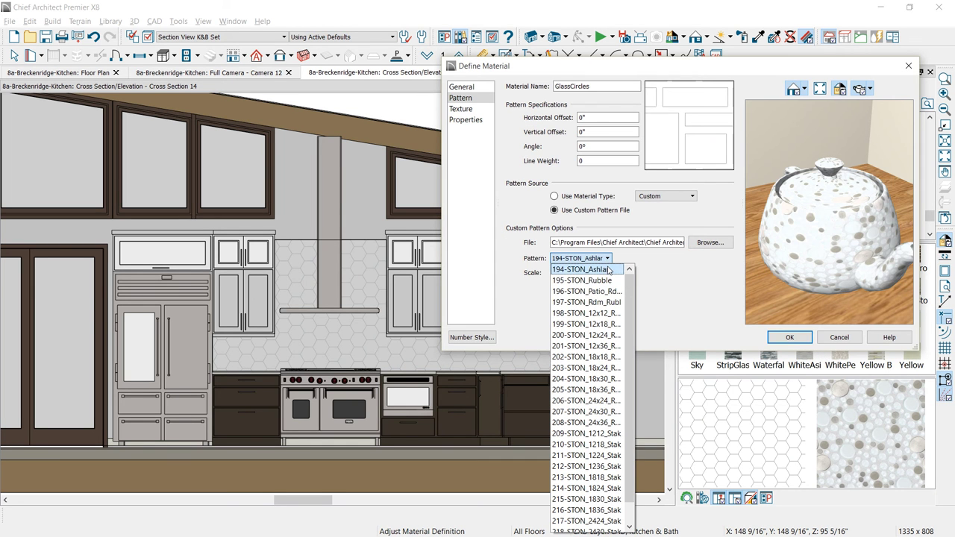
key(Escape)
key(Down)
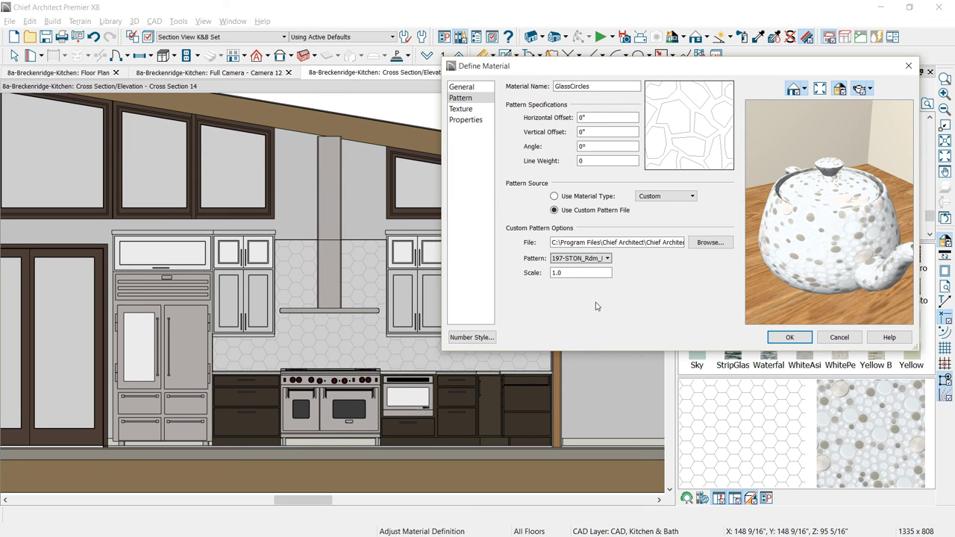
drag(566, 272, 549, 277)
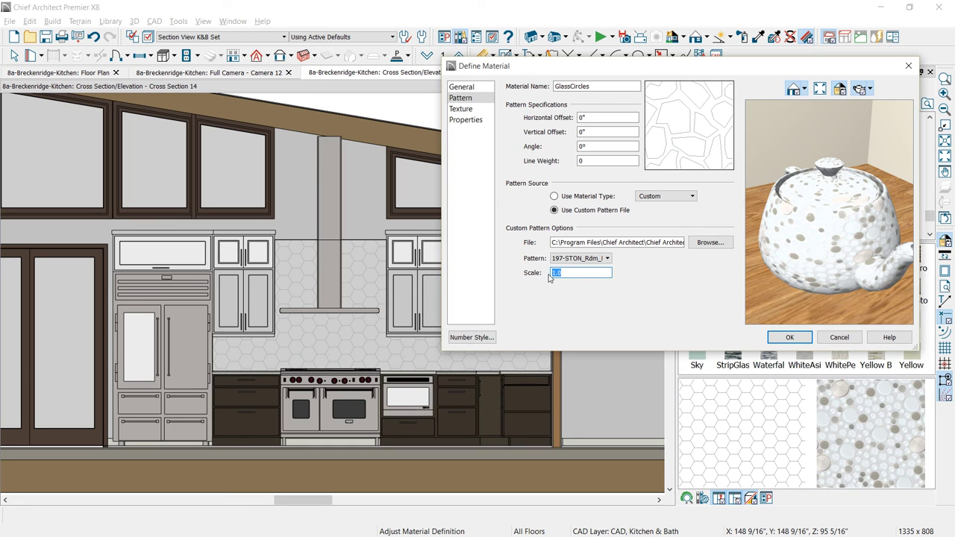
text(.5)
key(Tab)
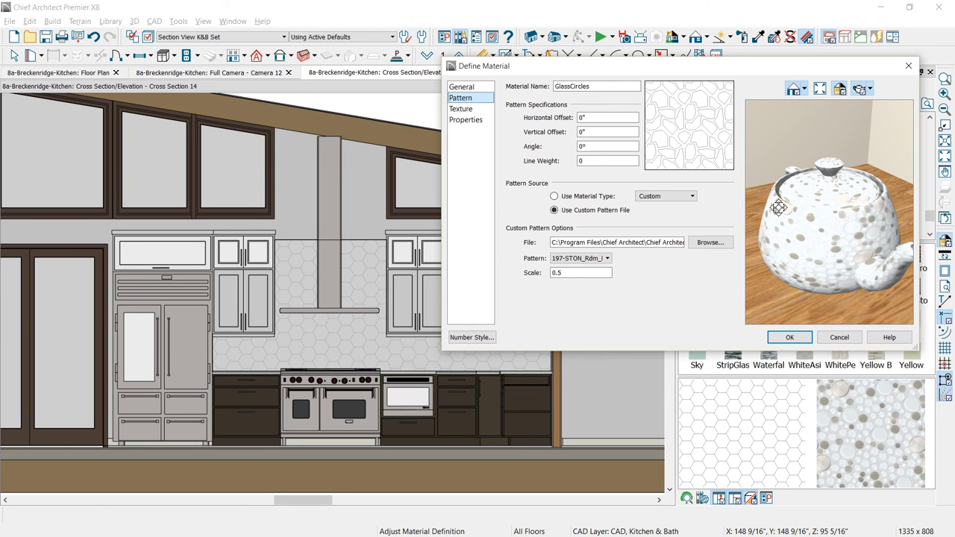
click(789, 338)
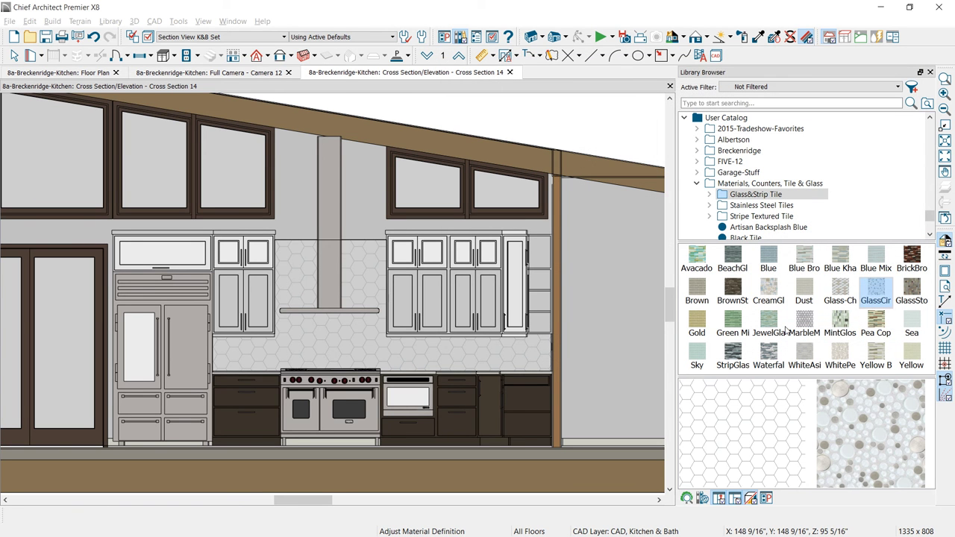
key(space)
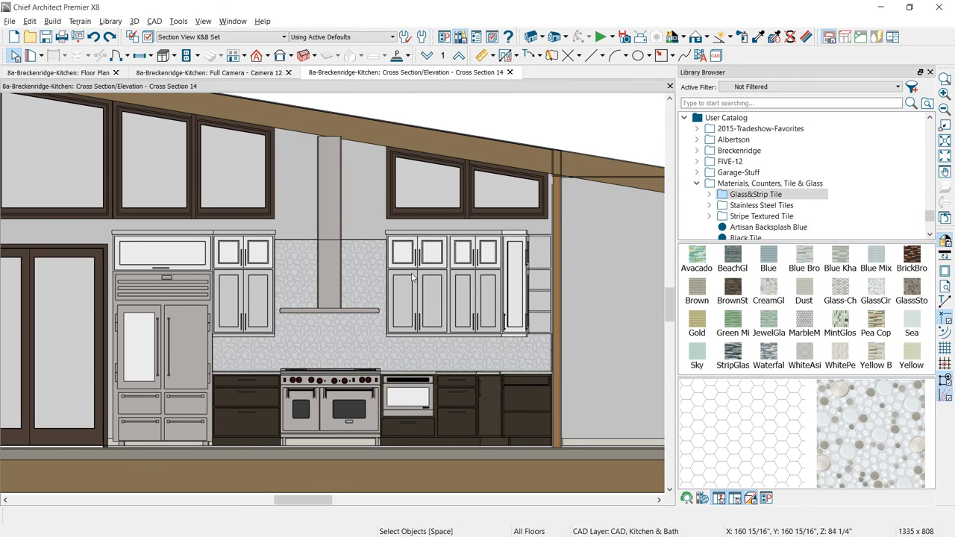
Extend the range wall backsplash behind the hood up to the sloped ceiling, and return to the Camera 12 view
click(368, 275)
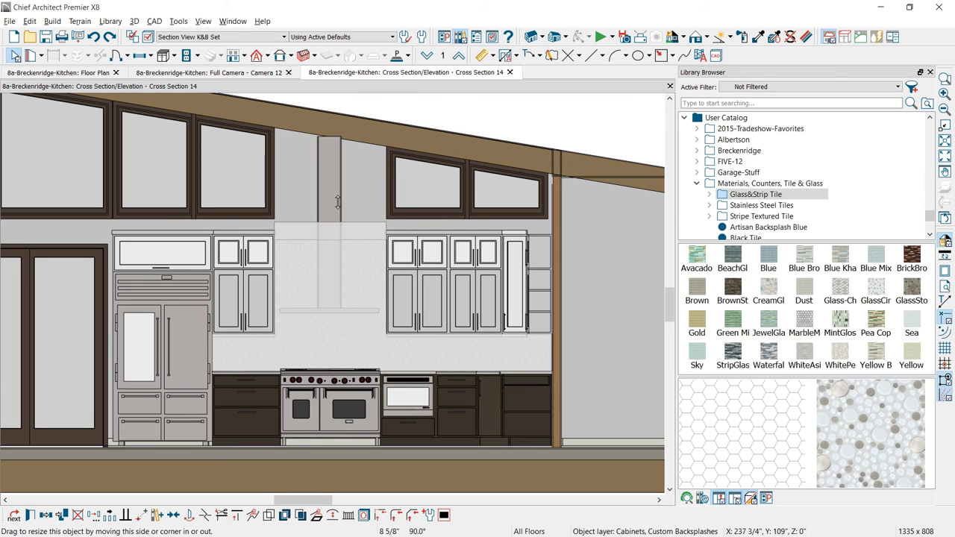
drag(338, 202, 351, 144)
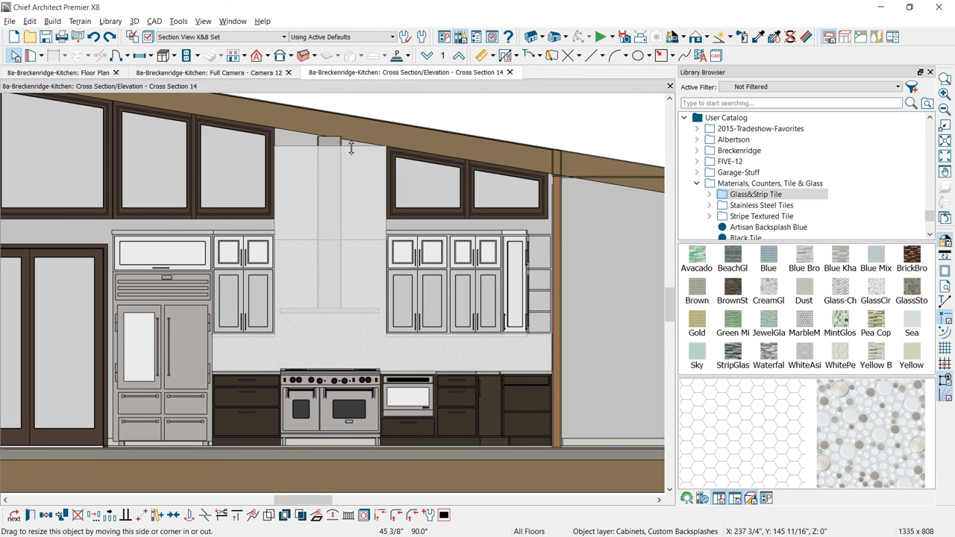
drag(273, 135, 273, 128)
key(Escape)
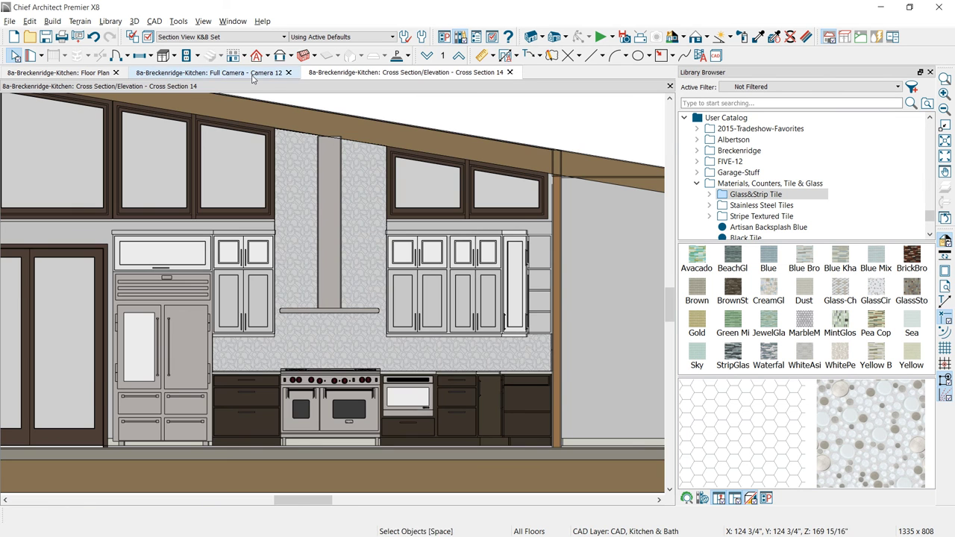
click(224, 73)
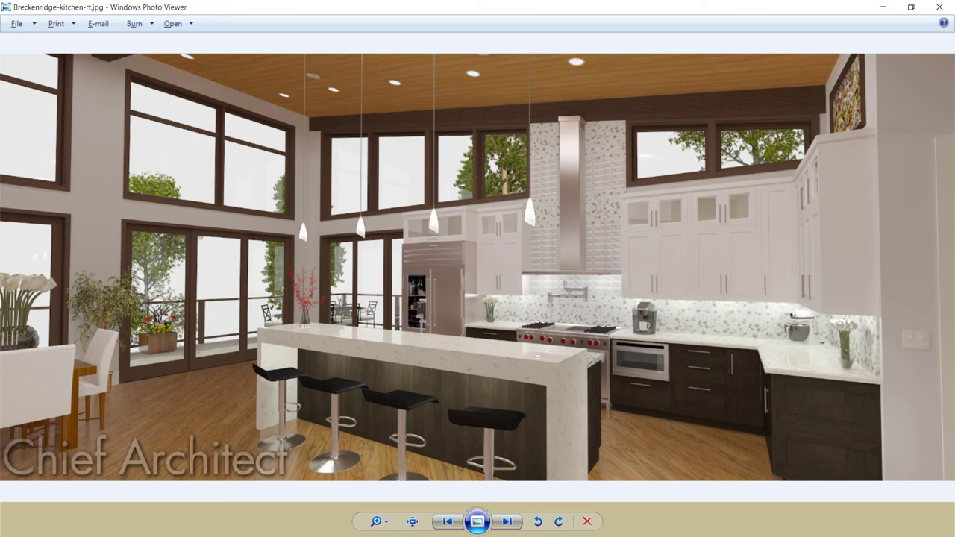
In the Cross Section 14 view, draw a rectangular custom backsplash behind the hood, spanning between the wall cabinets on either side
click(883, 6)
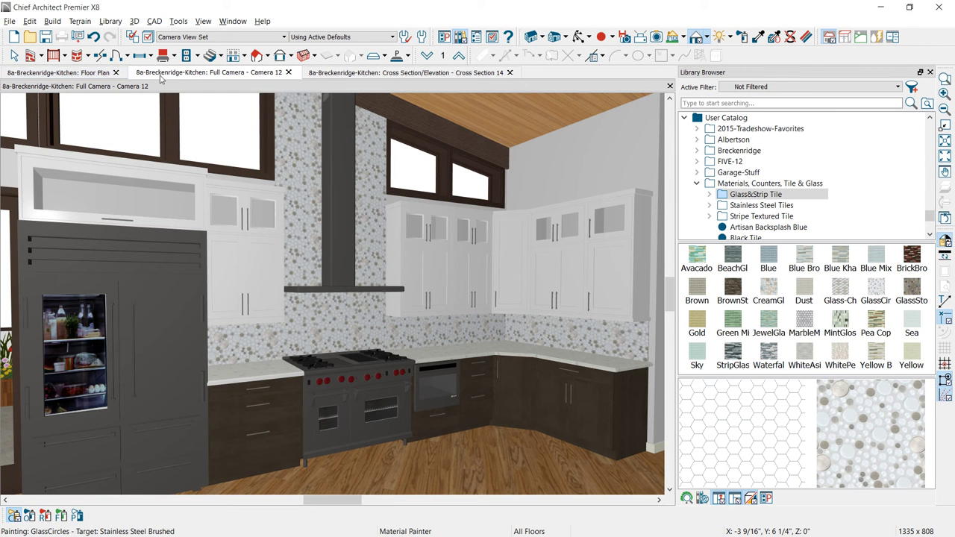
click(359, 72)
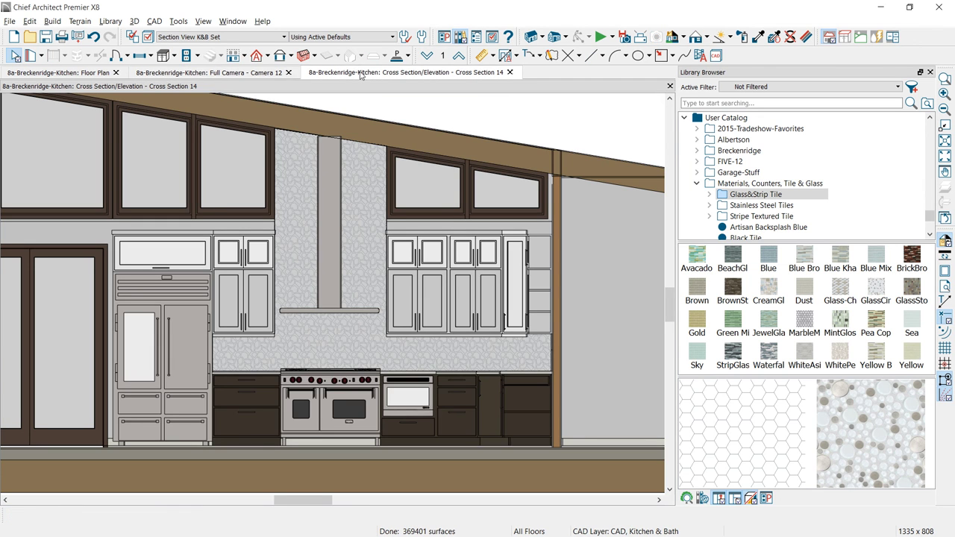
click(175, 56)
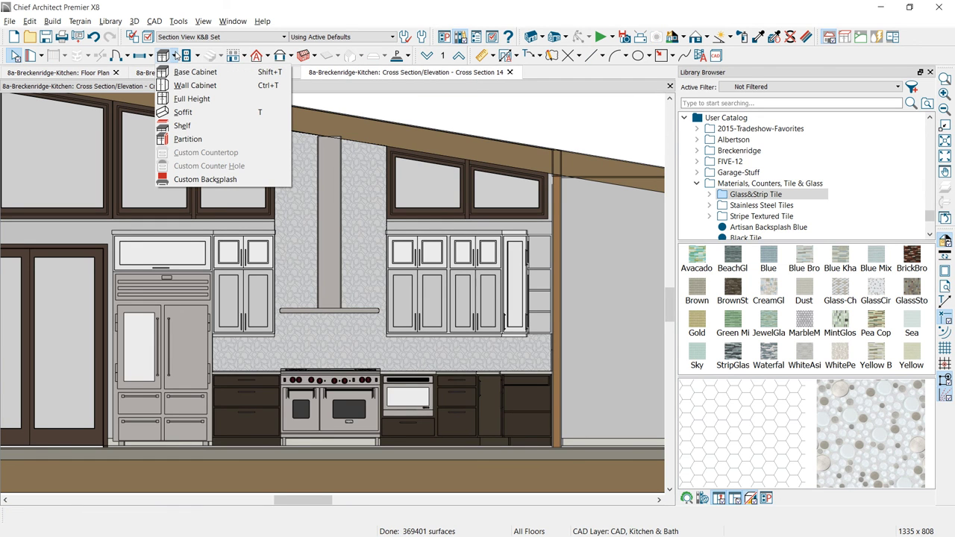
click(205, 179)
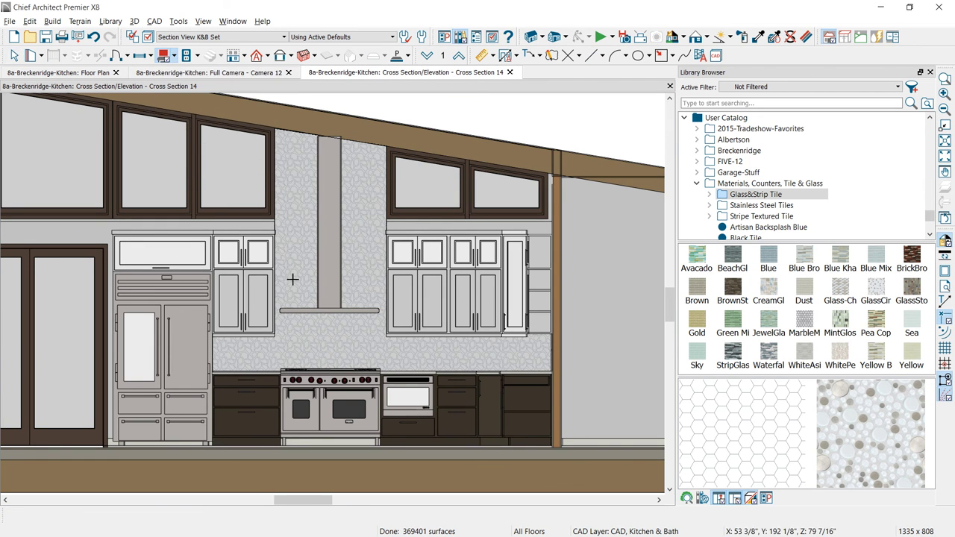
drag(274, 254, 383, 302)
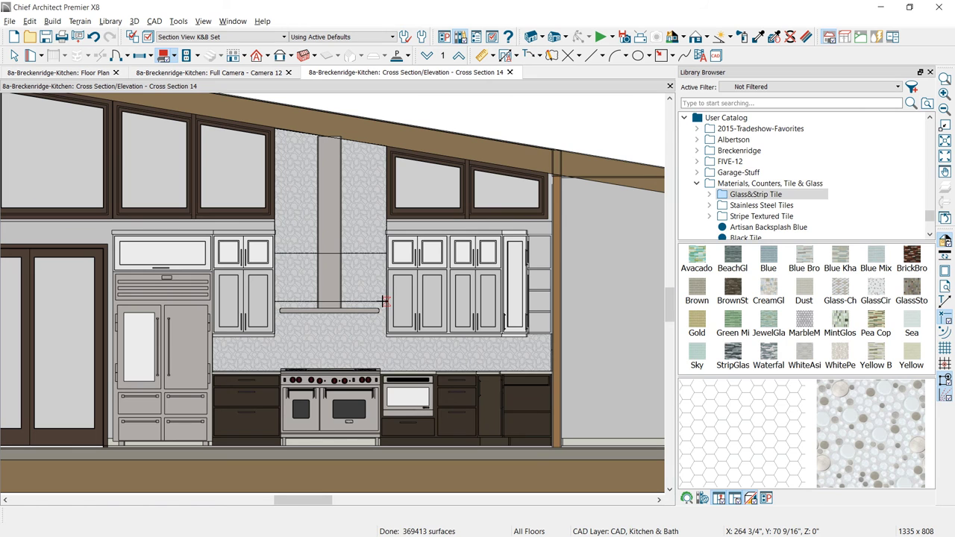
Set the material layer thickness of the new custom backsplash to 5/8"
double_click(383, 302)
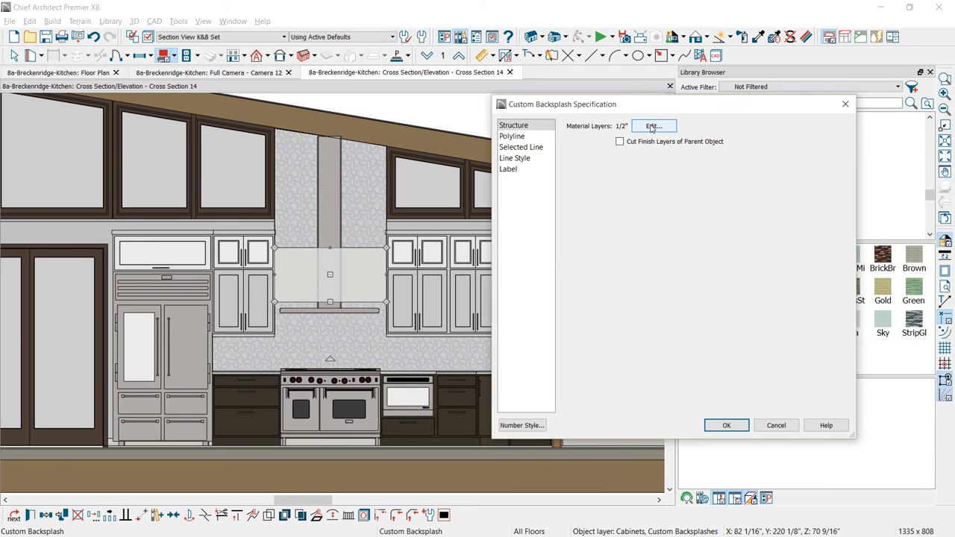
click(639, 130)
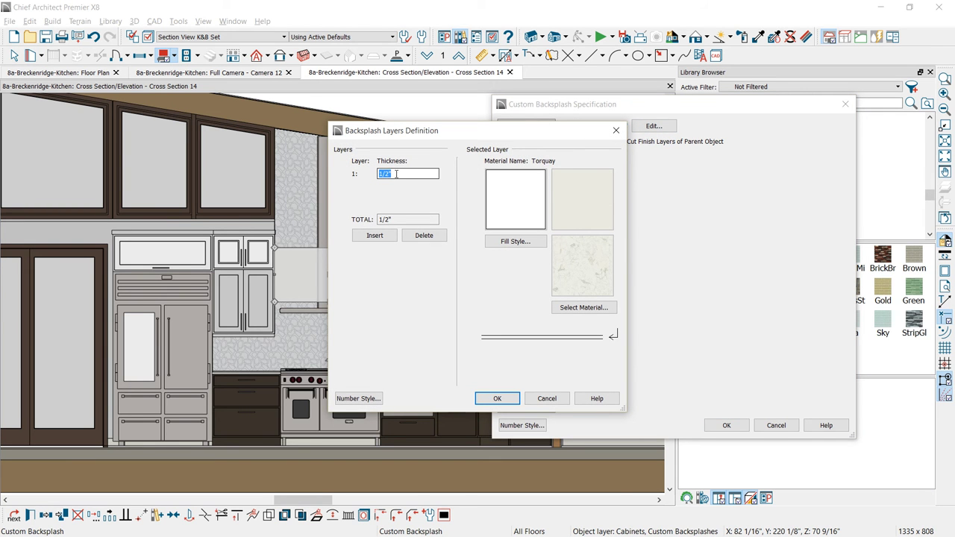
text(5/8)
key(Tab)
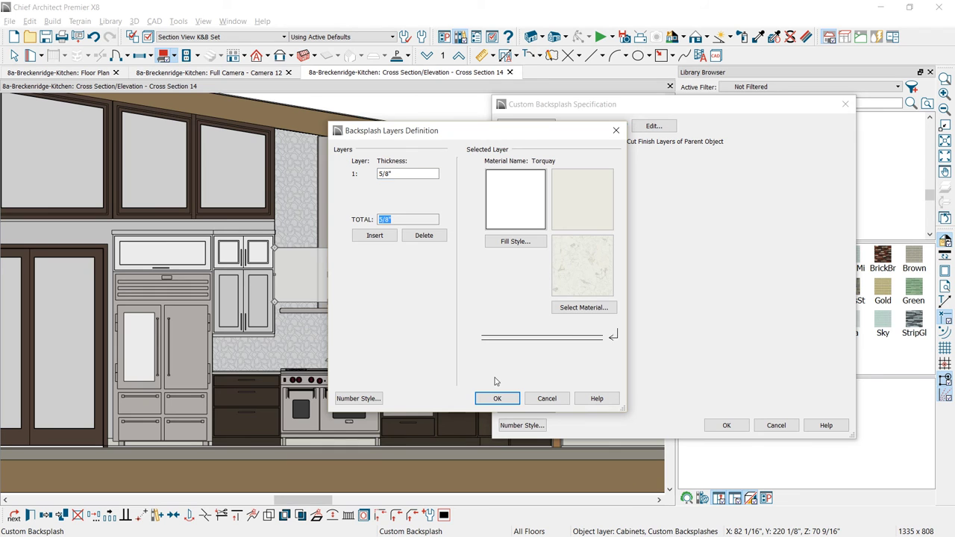
click(497, 398)
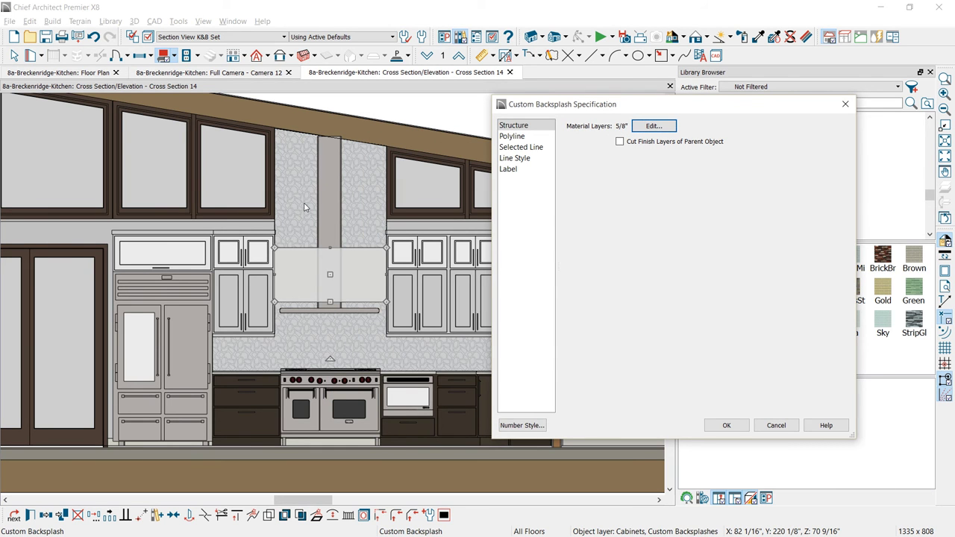
click(725, 426)
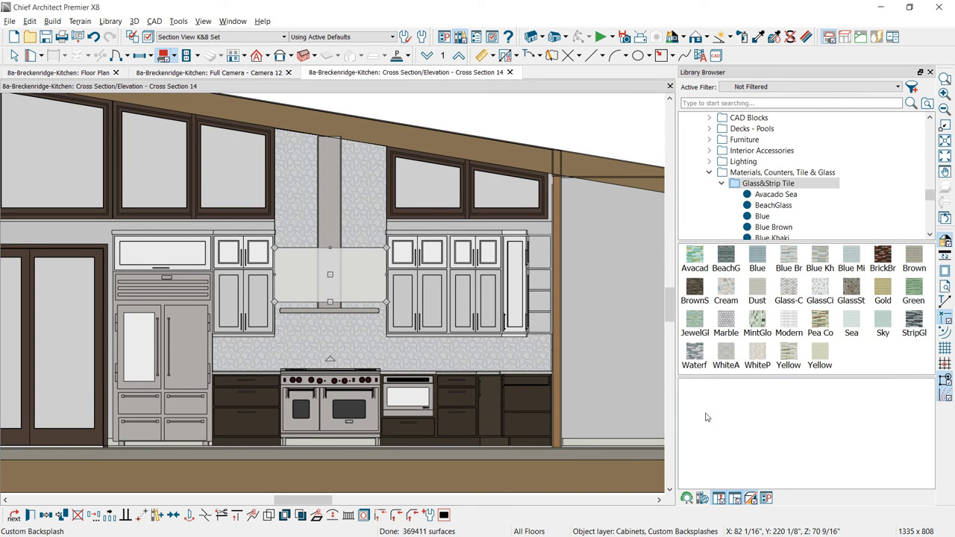
Apply the ModernBrick material to the custom backsplash and extend its lower edge down to the bottom of the wall cabinets
click(790, 320)
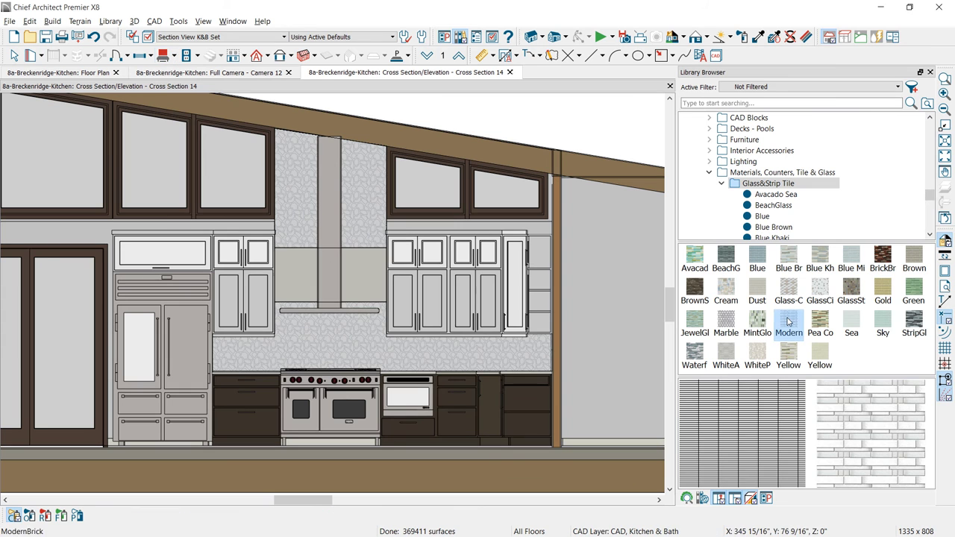
click(370, 279)
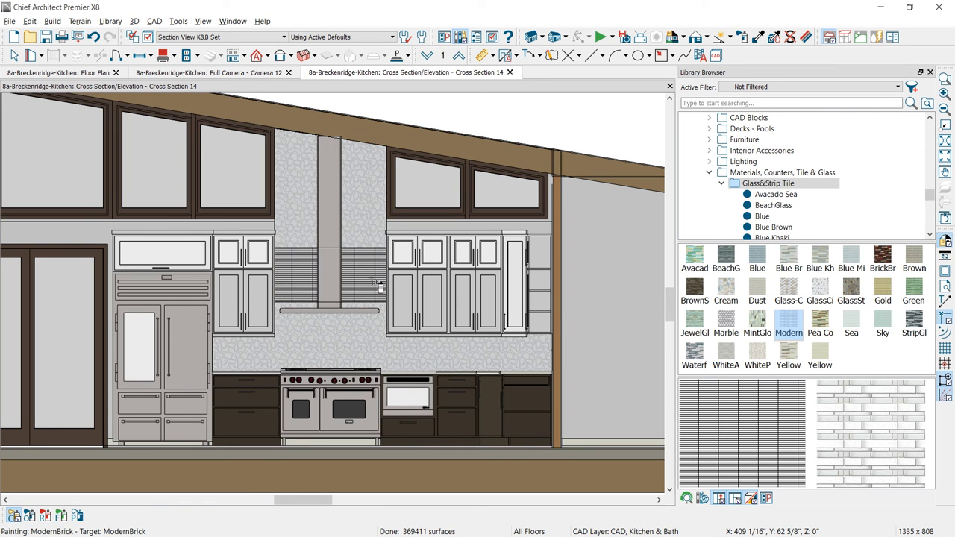
key(Escape)
click(351, 299)
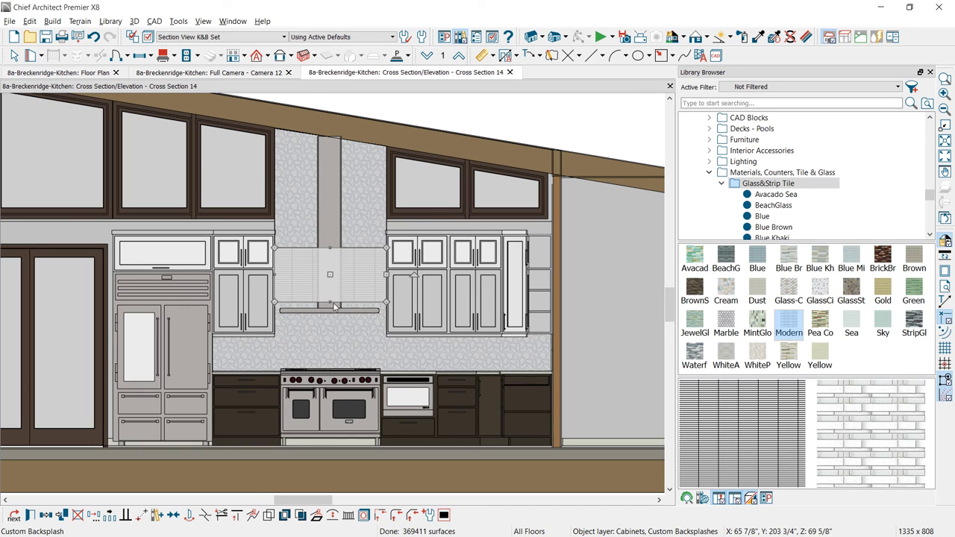
drag(333, 301, 330, 333)
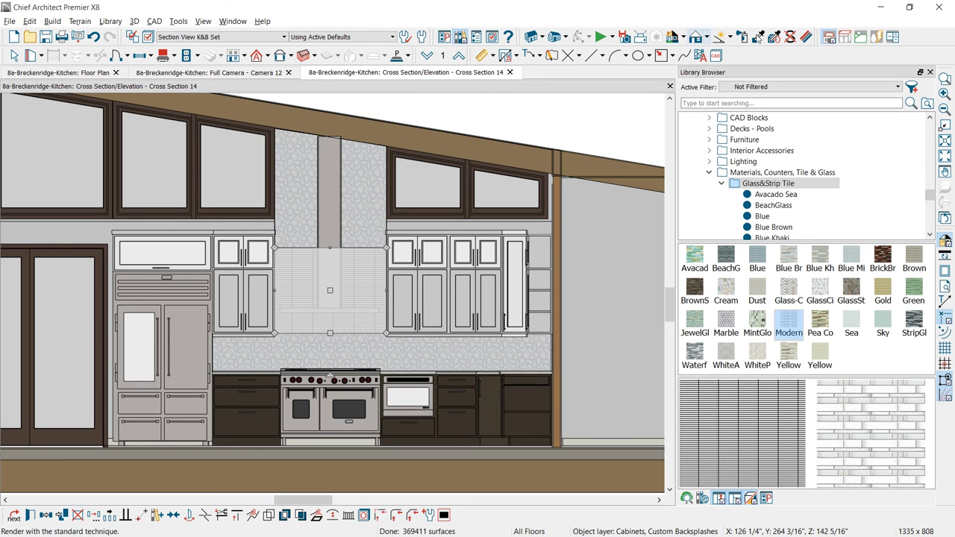
Open the material definition of the backsplash's ModernBrick and set its line color to gray (104, 104, 104)
click(808, 37)
click(806, 39)
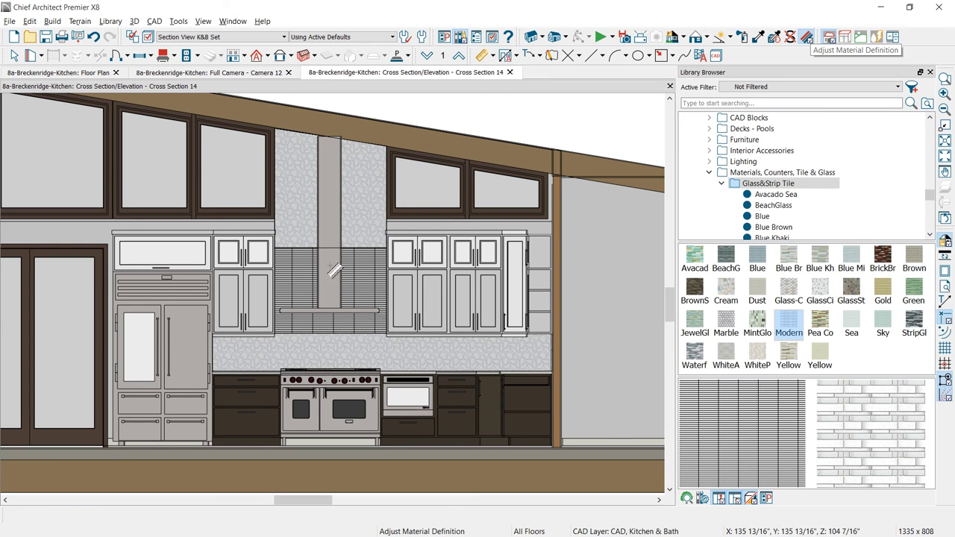
click(371, 286)
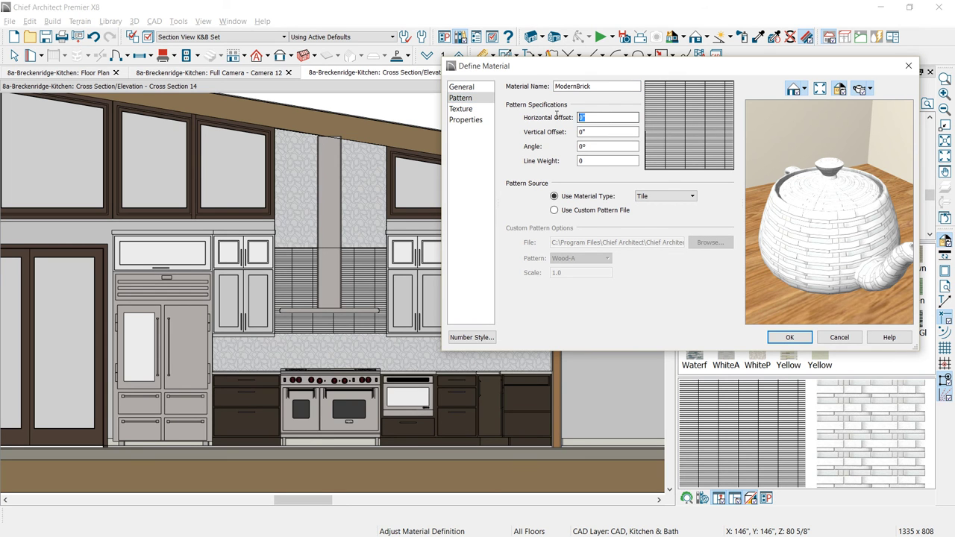
click(468, 87)
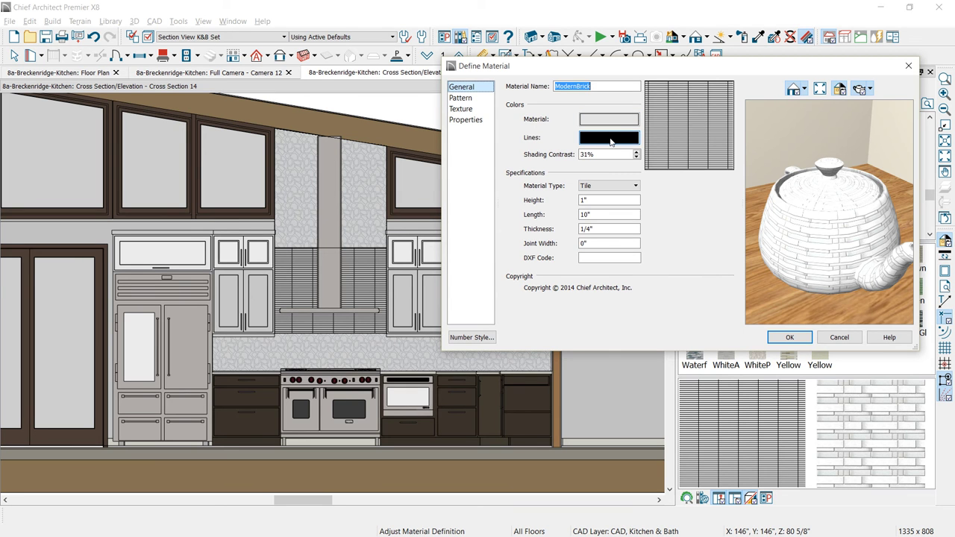
click(611, 142)
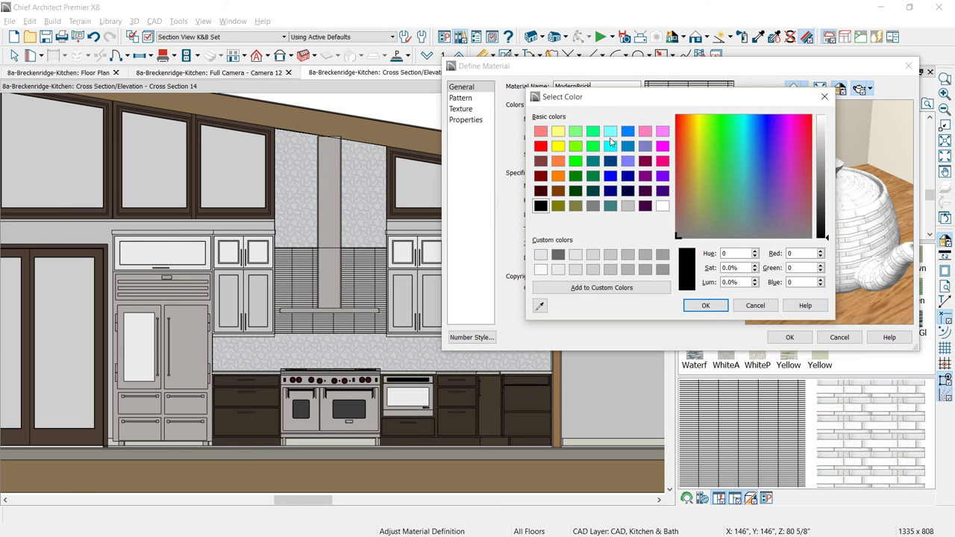
click(558, 255)
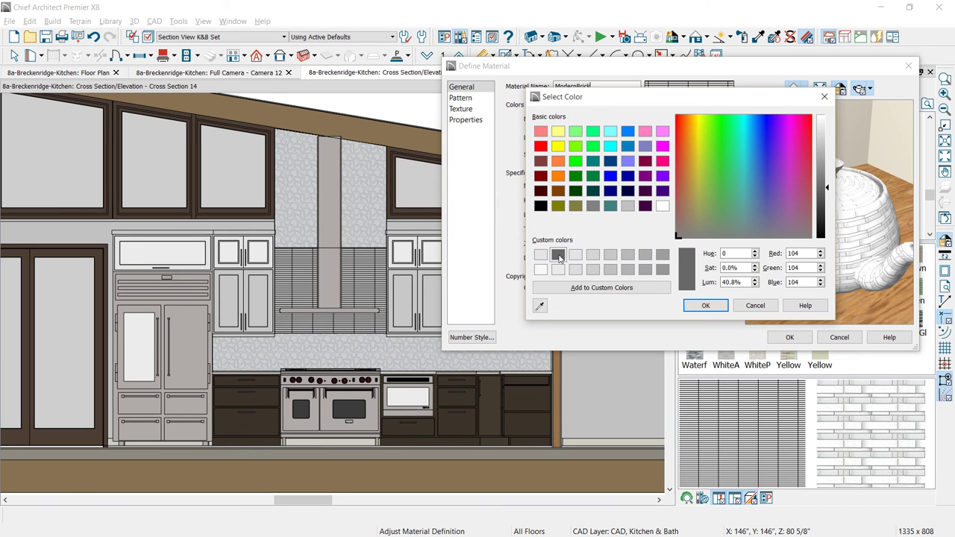
click(695, 306)
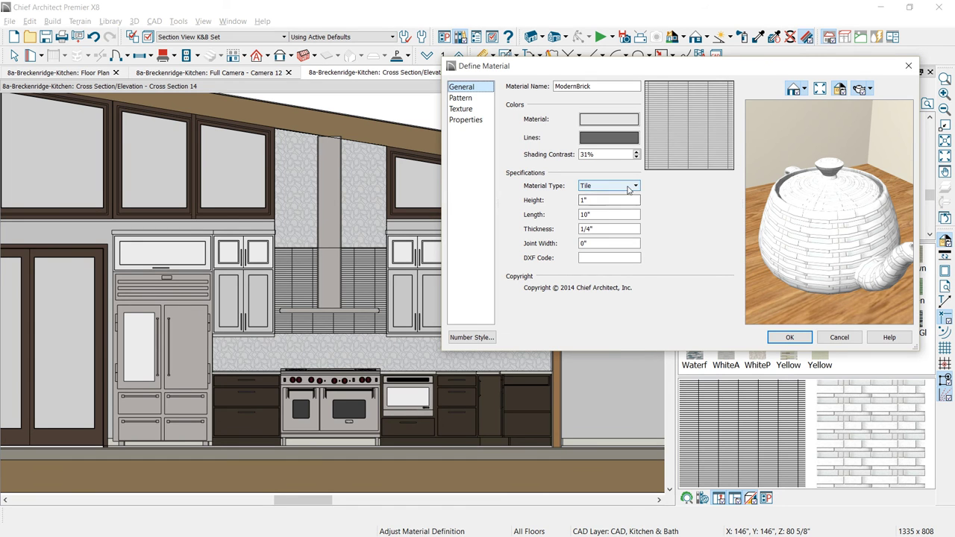
Change the ModernBrick material type to Brick, with a height of 1 1/2", length of 12" and mortar width of 1/4"
click(635, 186)
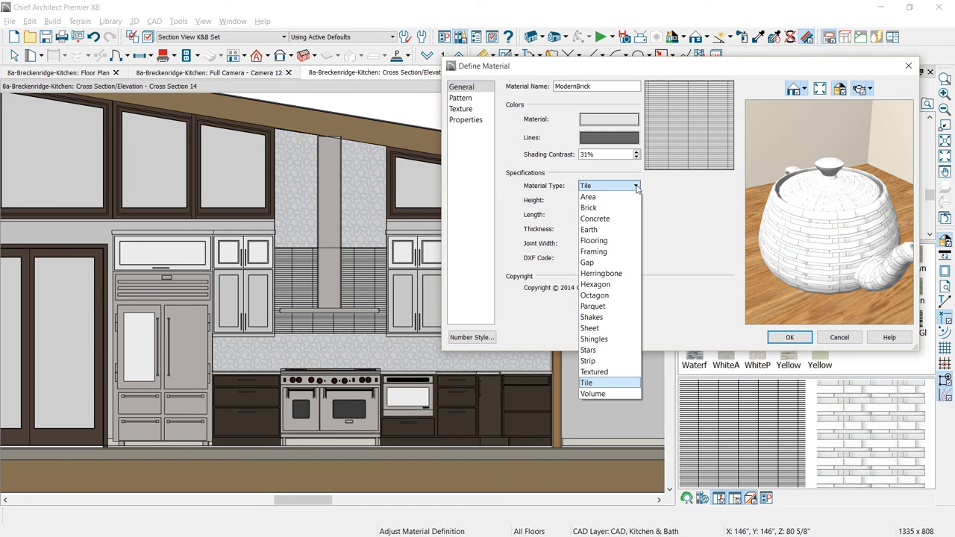
click(589, 208)
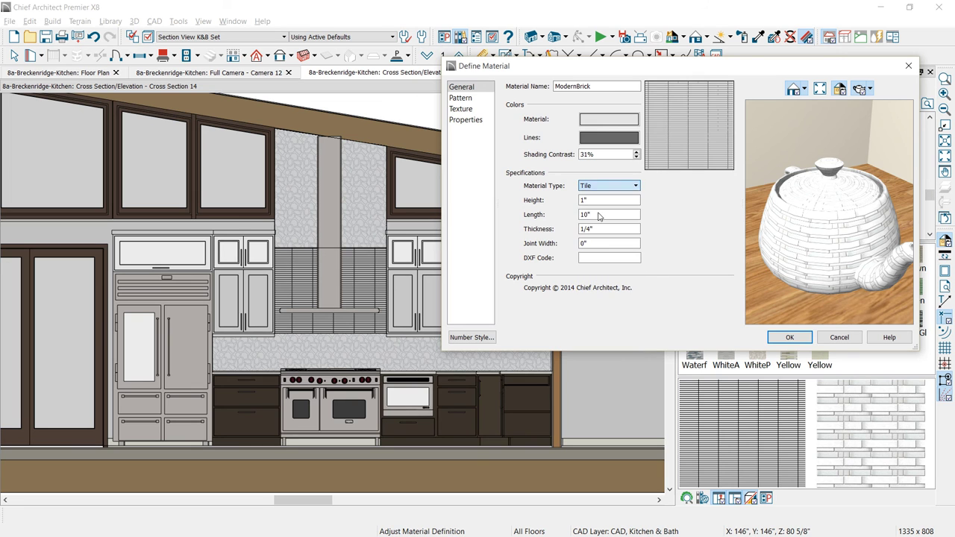
key(Tab)
text(1)
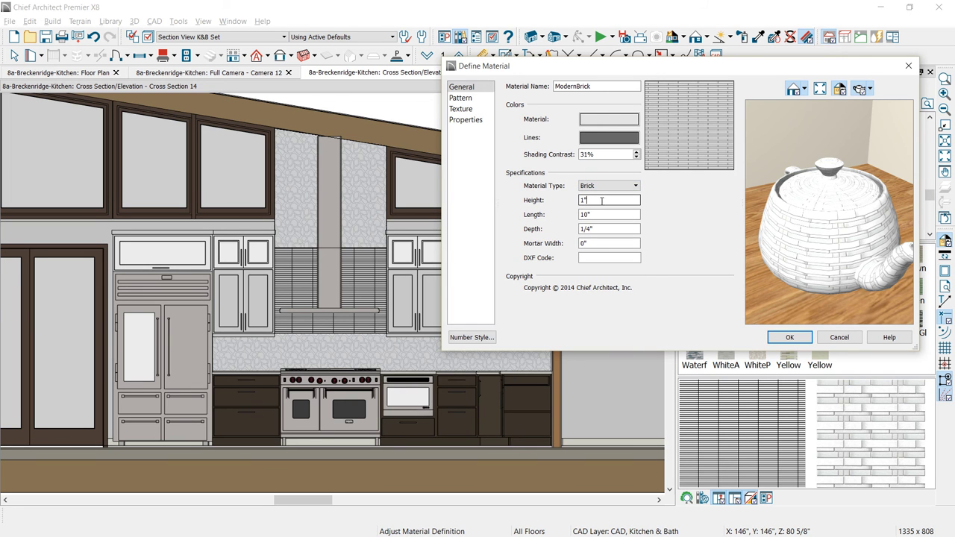
text( 1/2)
key(Tab)
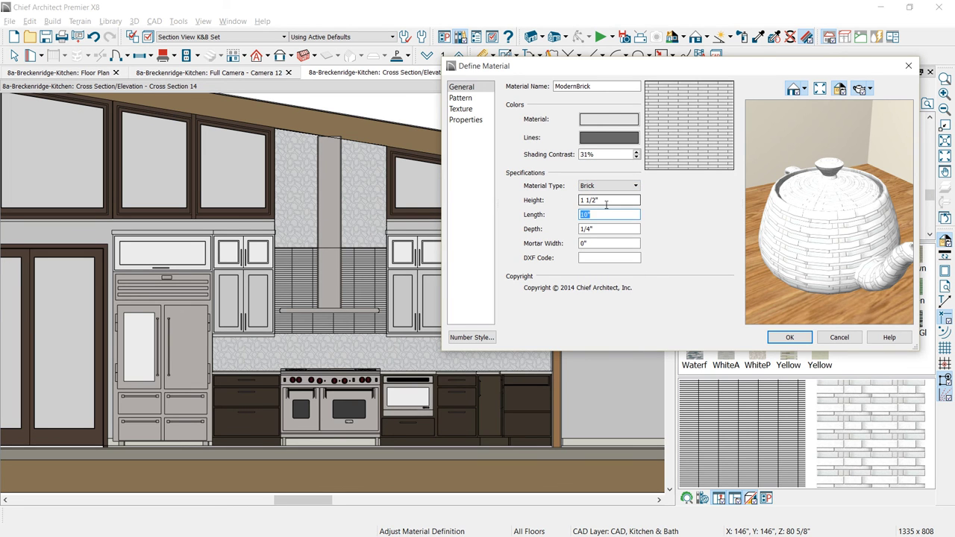
text(12)
key(Tab)
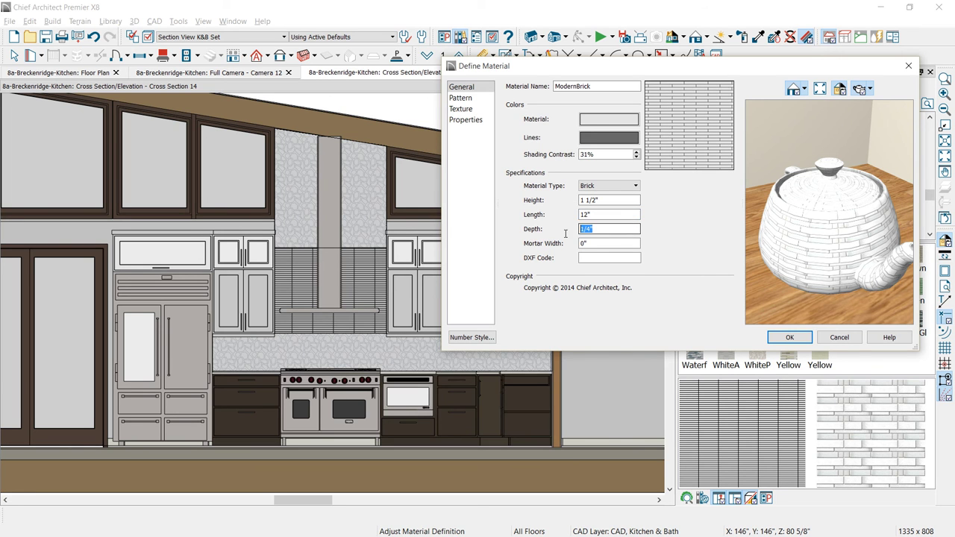
key(Tab)
text(1/4")
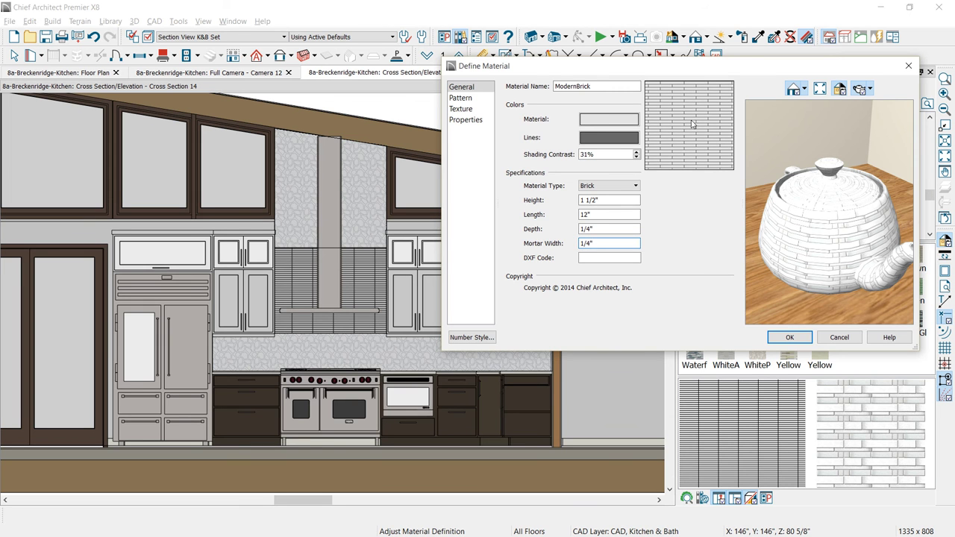
Preview ModernBrick on a sphere and a cube, compare the cube's vector and standard renderings, and apply the material definition
click(477, 121)
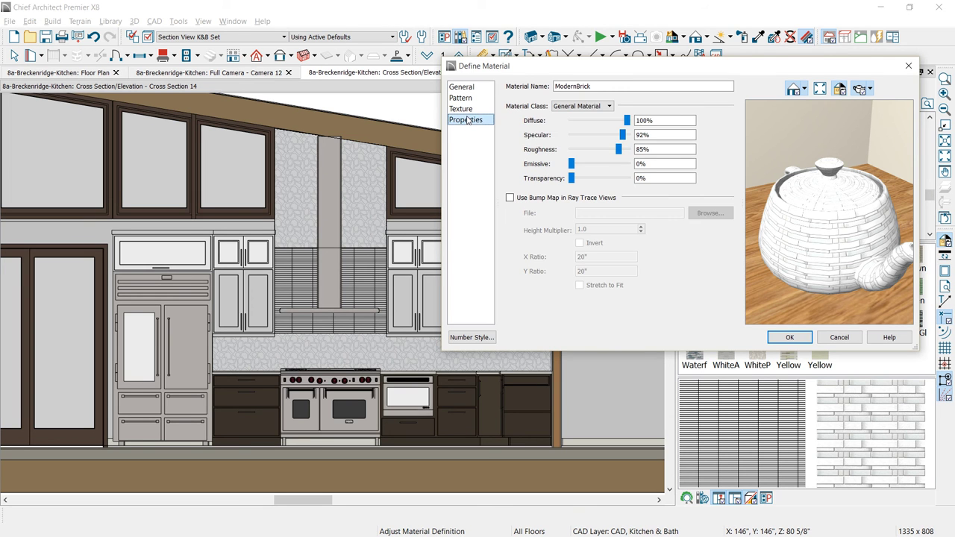
click(872, 89)
click(872, 89)
click(872, 89)
click(879, 118)
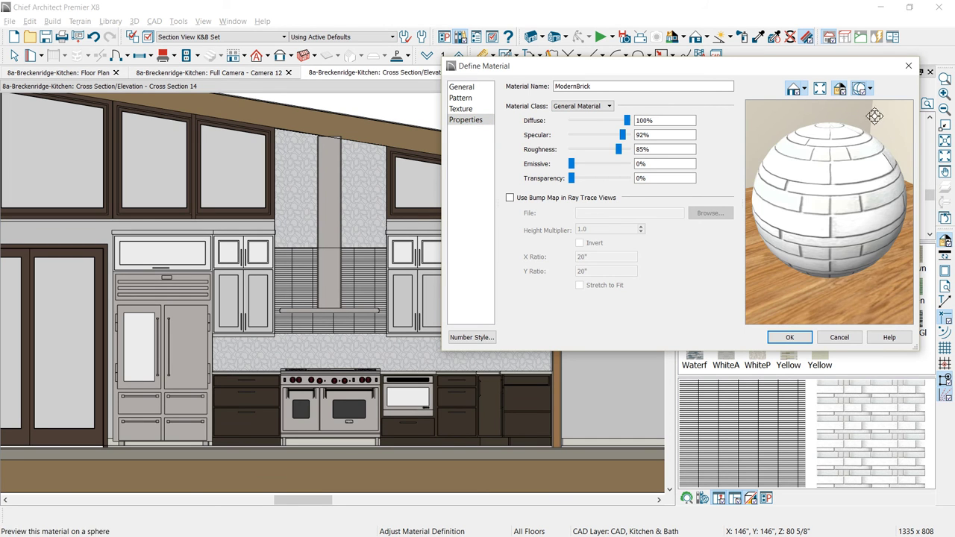
click(870, 89)
click(882, 104)
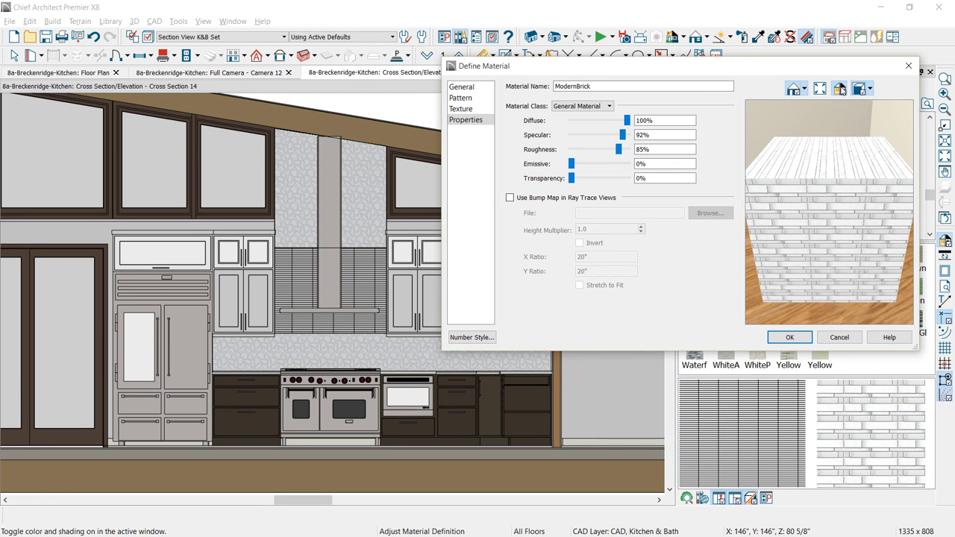
click(806, 89)
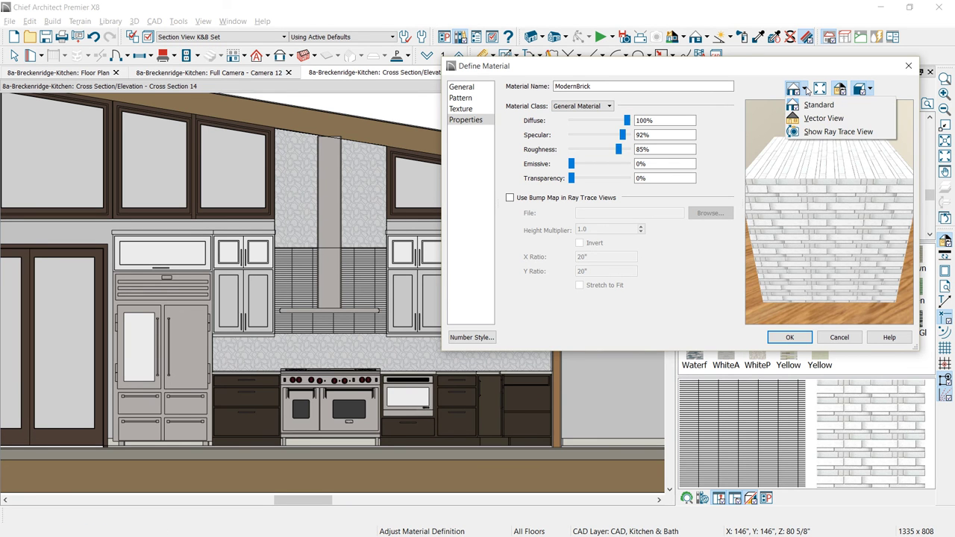
click(814, 118)
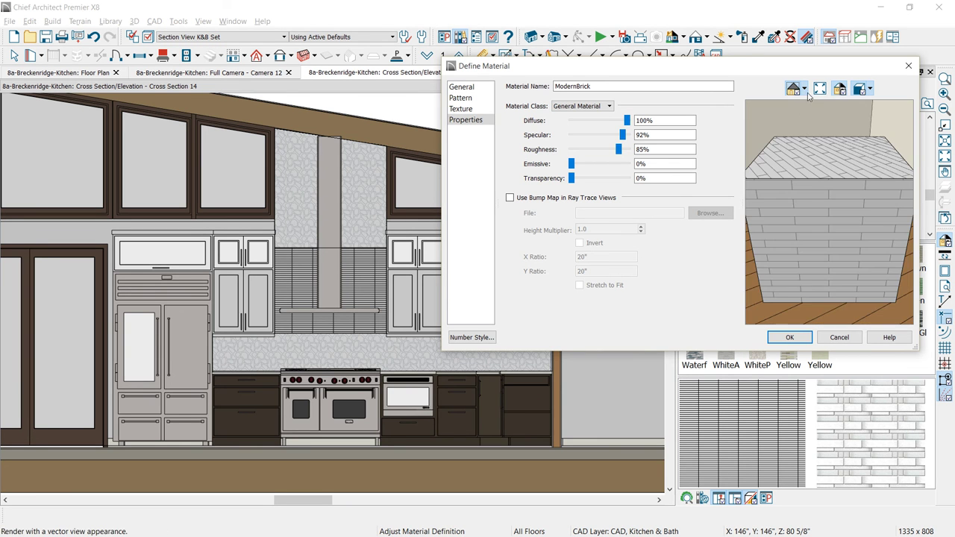
click(806, 89)
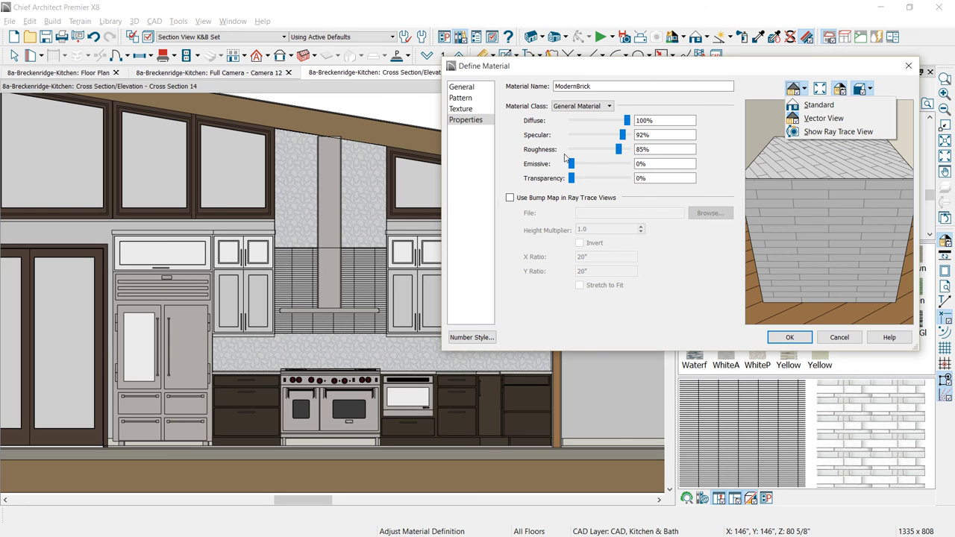
click(813, 105)
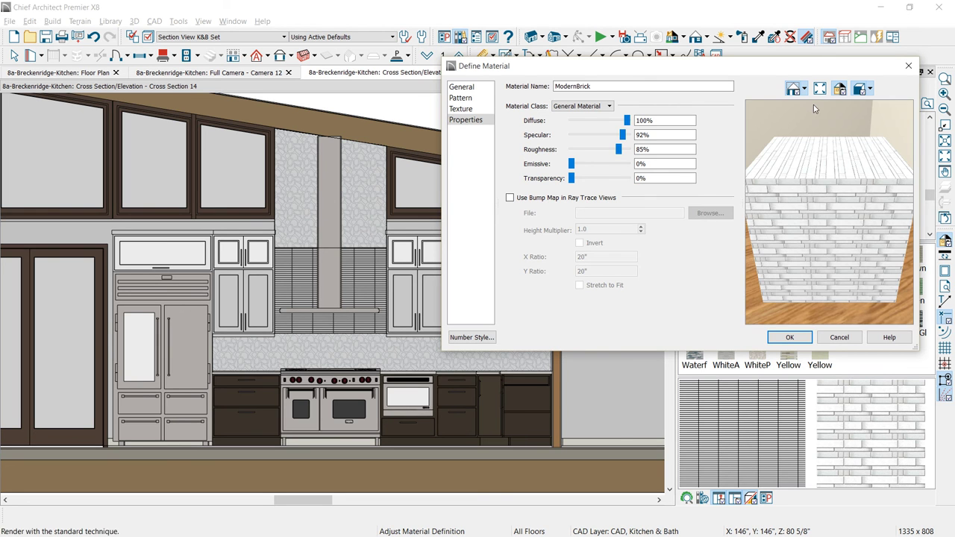
click(786, 337)
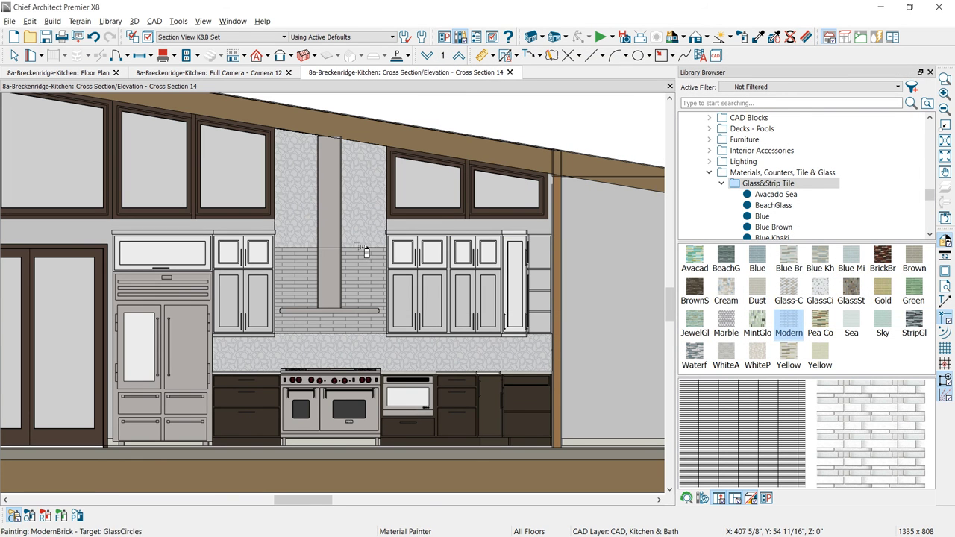
Set the line color of the custom backsplash behind the hood to gray (104, 104, 104)
click(366, 292)
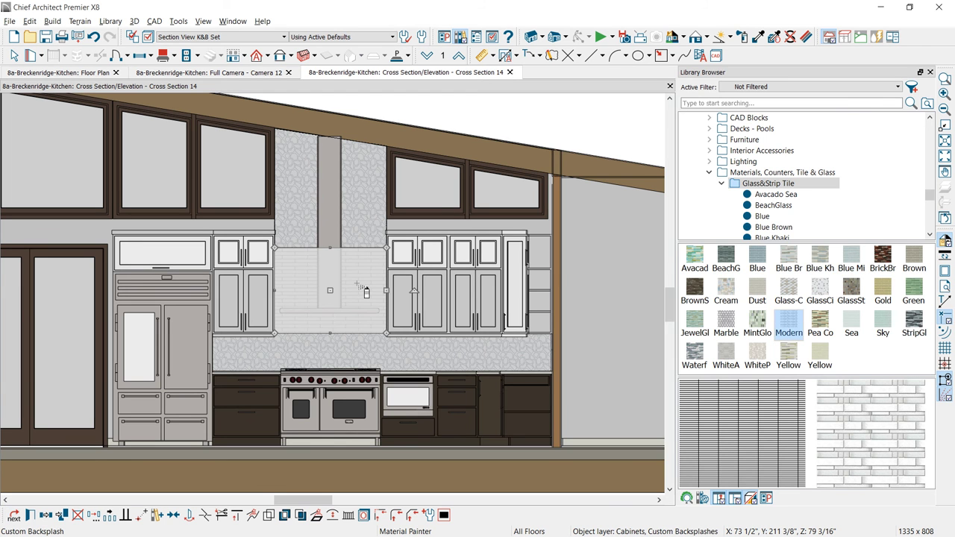
double_click(366, 292)
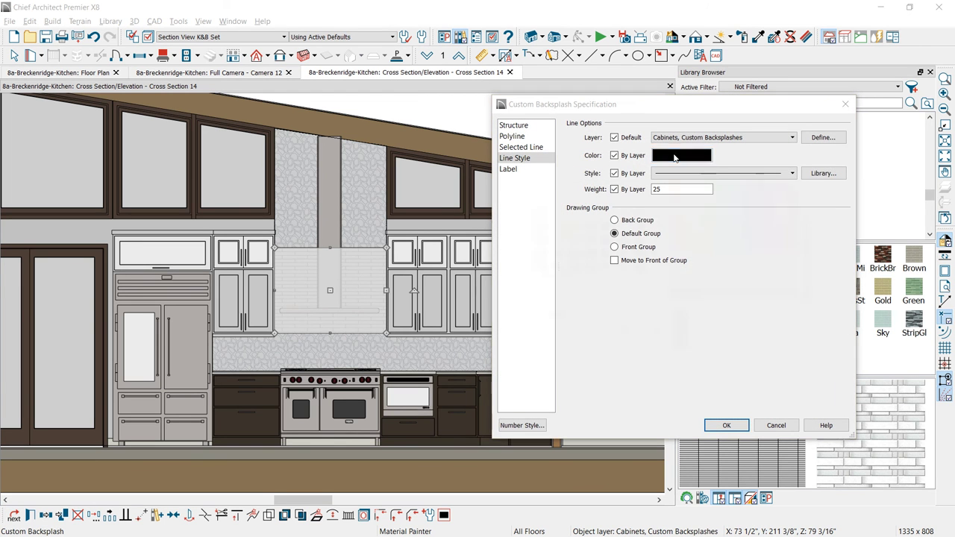
click(675, 156)
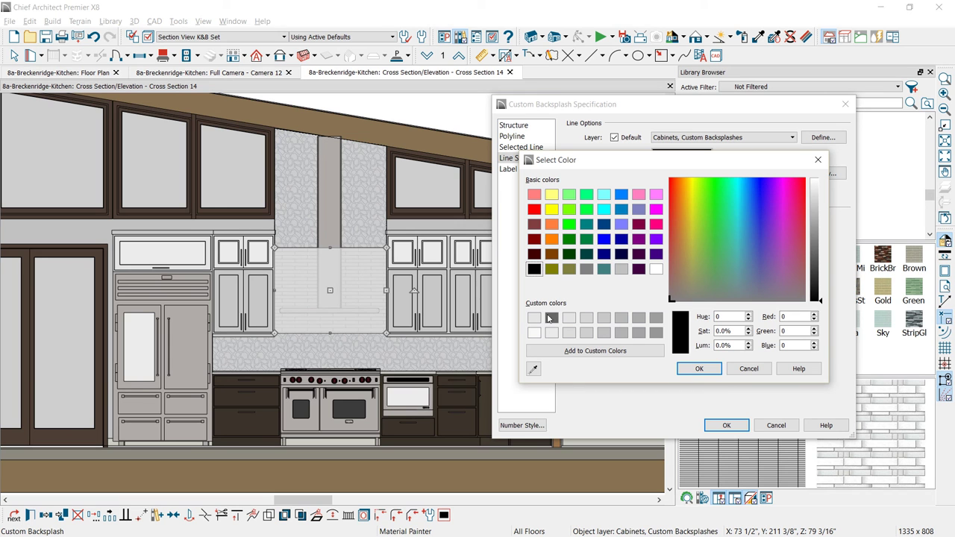
click(552, 318)
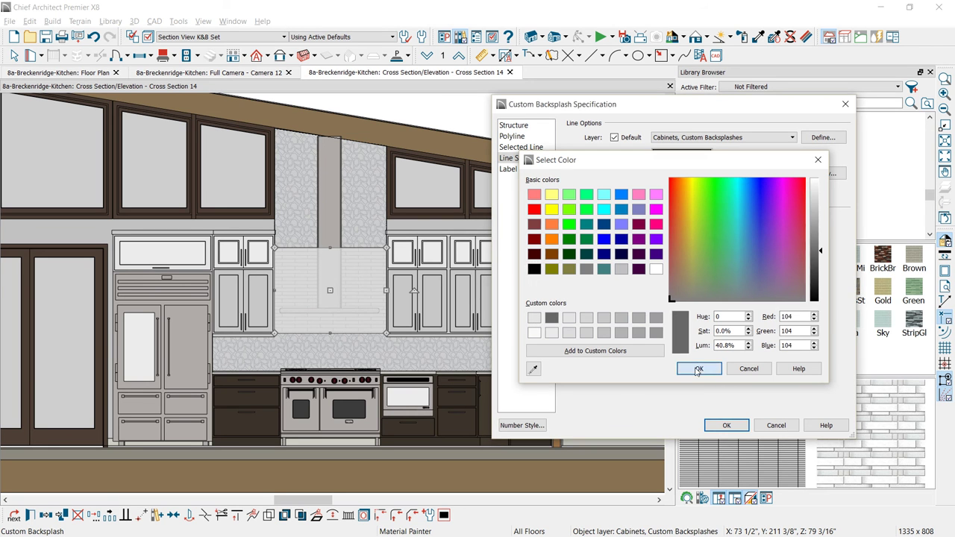
click(699, 369)
click(728, 426)
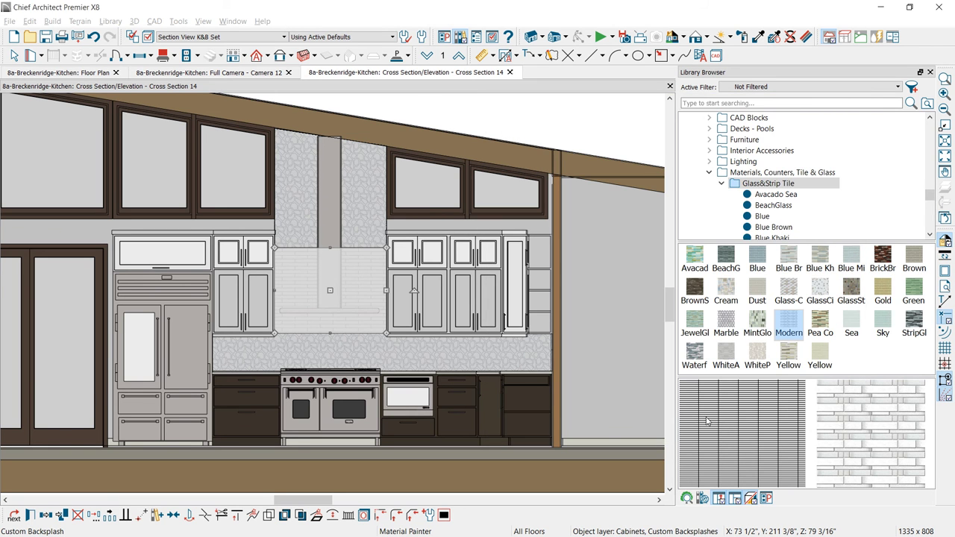
Copy the ModernBrick backsplash higher up behind the hood, match its top edge to the sloped ceiling, and lower it slightly below the roof line
click(370, 296)
click(45, 515)
drag(330, 288, 275, 156)
drag(326, 179, 282, 139)
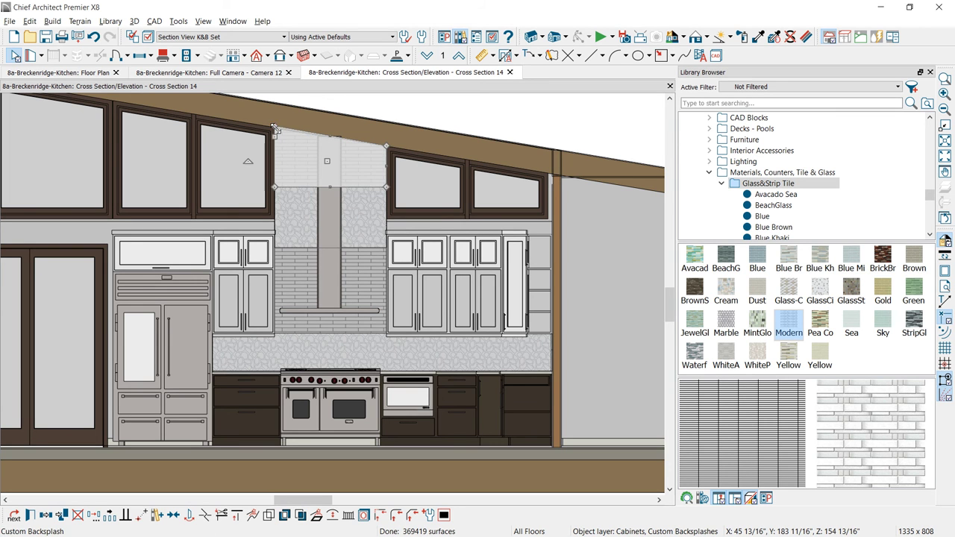
drag(327, 161, 326, 193)
Switch to Windows Photo Viewer, review the kitchen rendering and the main-wall and side-wall reference drawings, and return to the floor plan
key(ctrl+Tab)
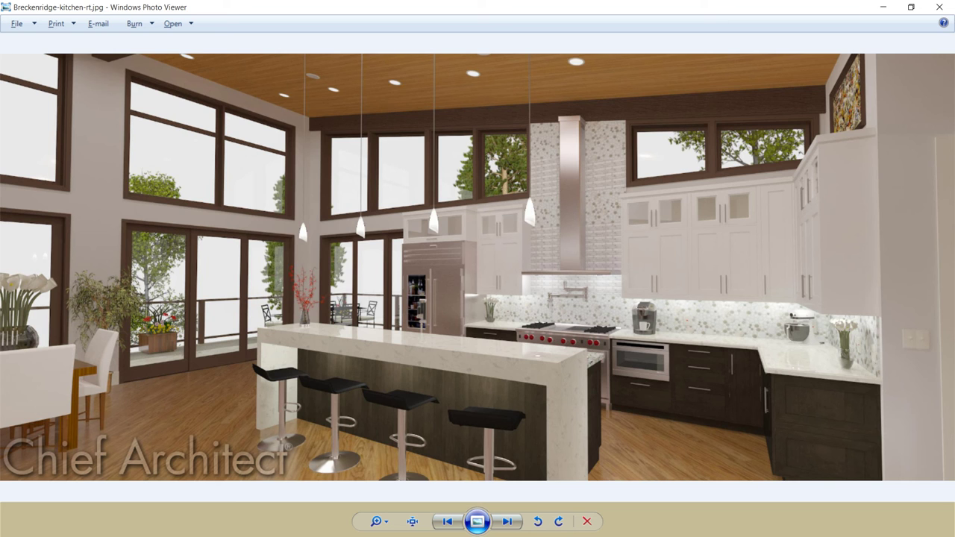
key(Left)
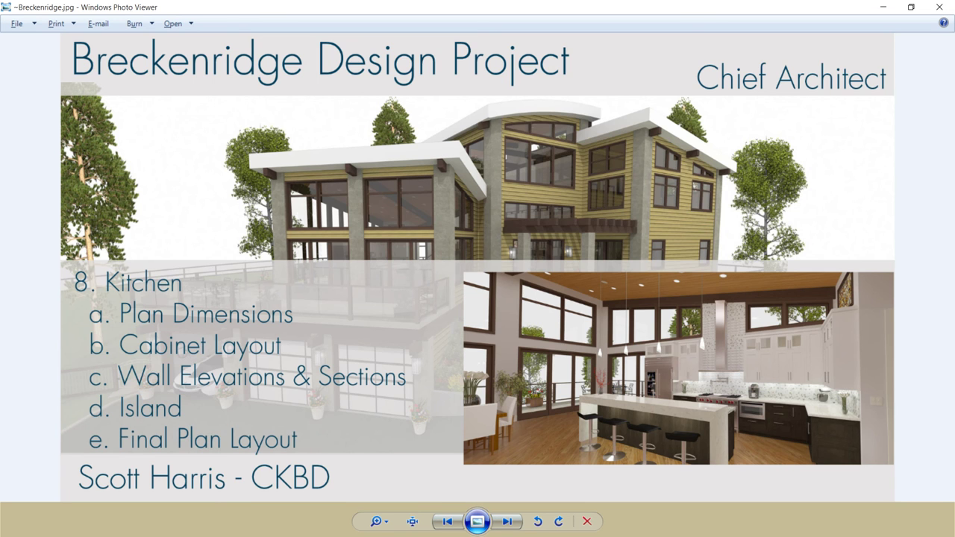
key(Right)
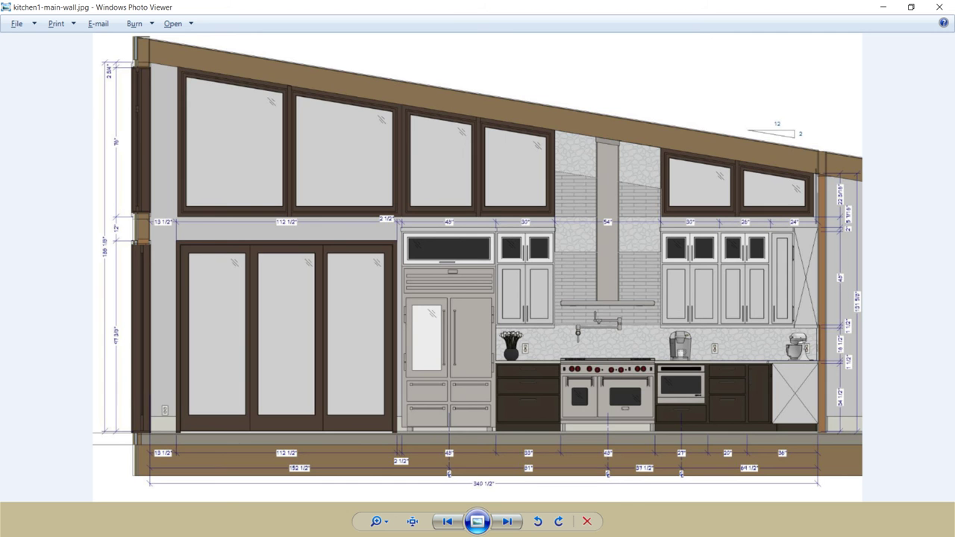
click(507, 522)
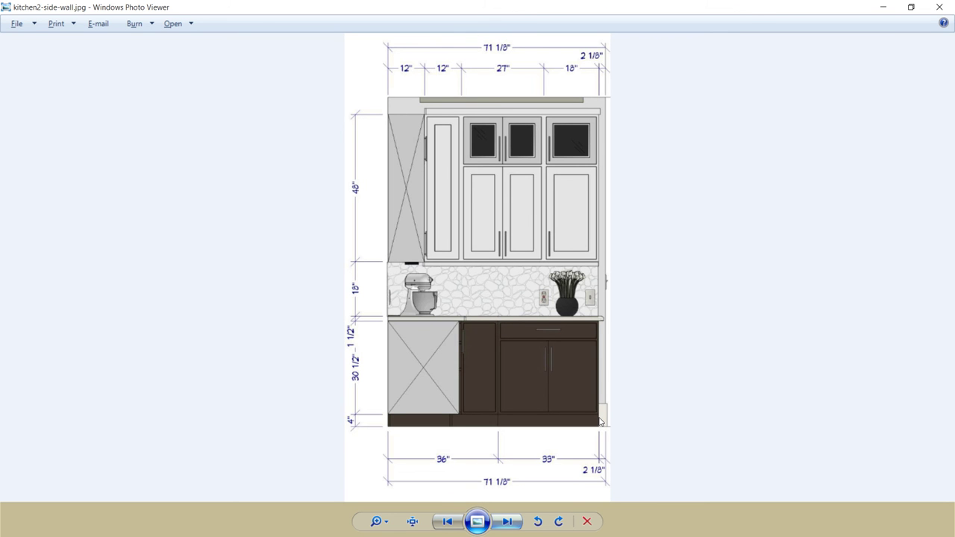
click(884, 7)
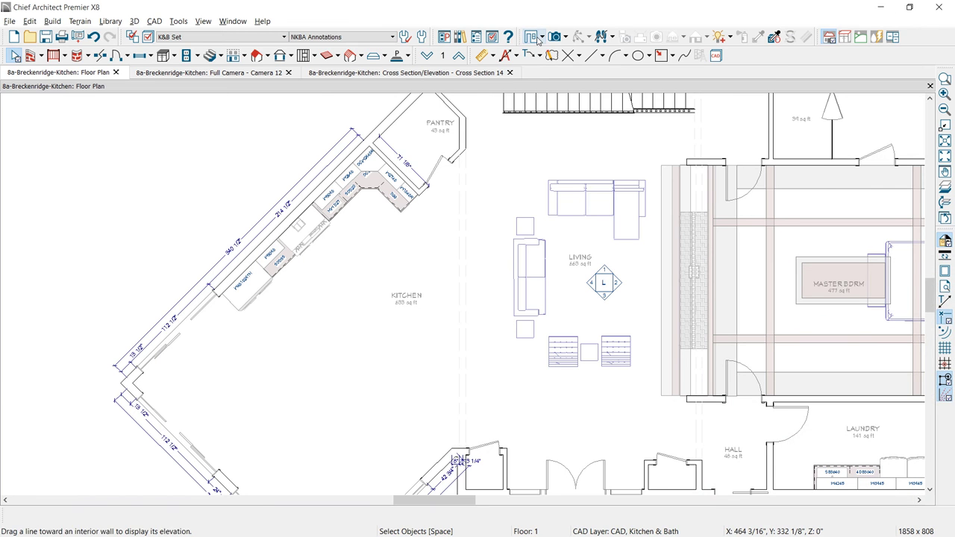
Create a wall elevation of the kitchen's main cabinet wall and generate NKBA automatic elevation dimensions on it
drag(315, 255, 260, 200)
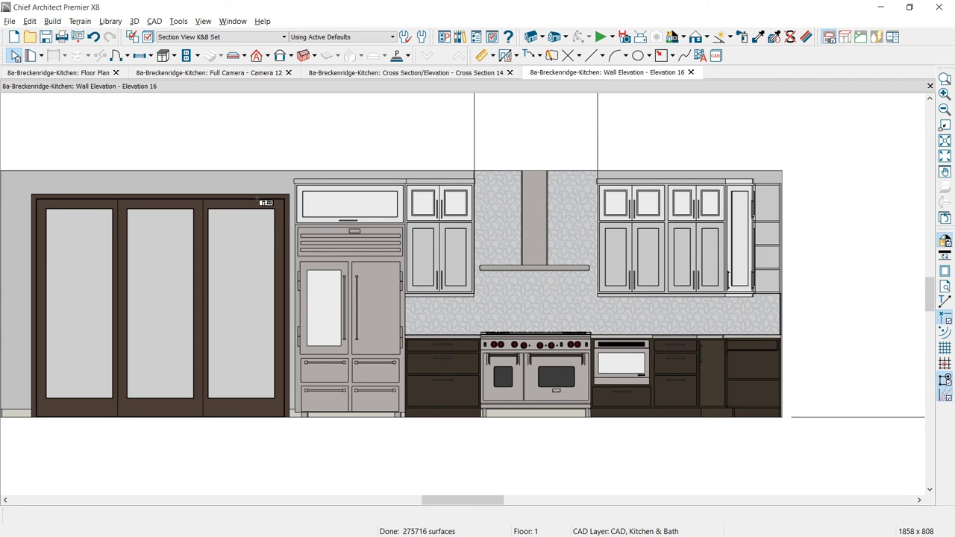
click(517, 58)
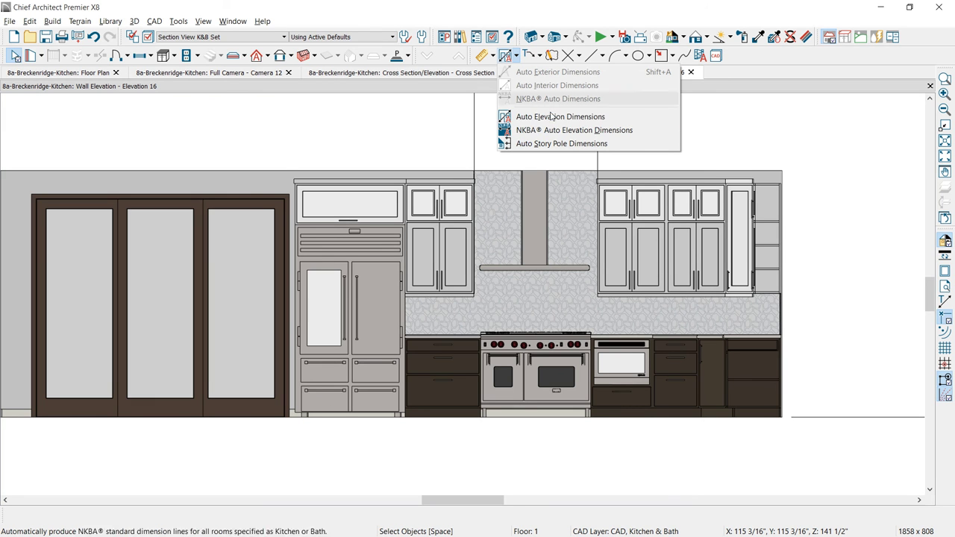
click(589, 131)
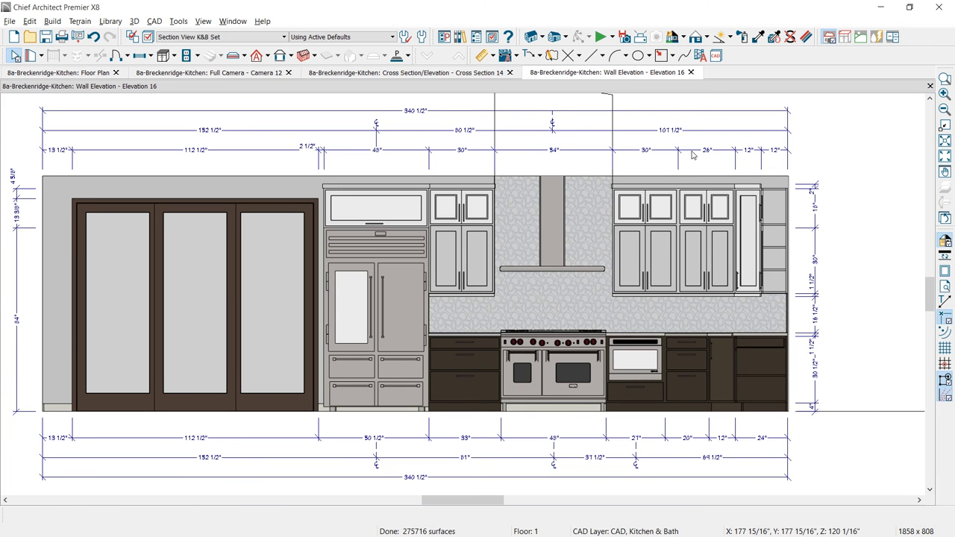
Merge the last two segments at the corner-cabinet end of the upper and lower dimension strings, and close the elevation without saving it
click(691, 159)
drag(761, 189, 827, 159)
click(739, 418)
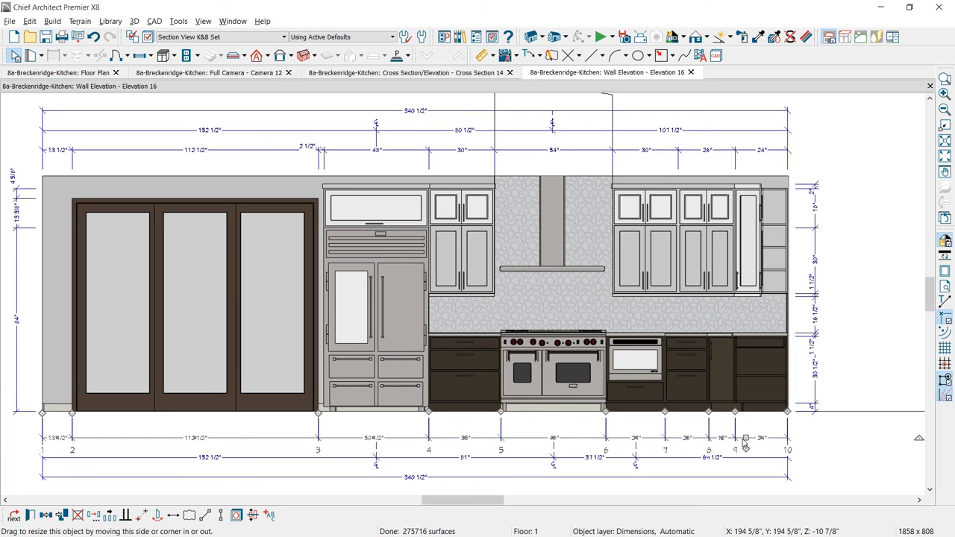
mouse_move(739, 419)
mouse_down()
mouse_move(761, 441)
mouse_move(822, 439)
mouse_up()
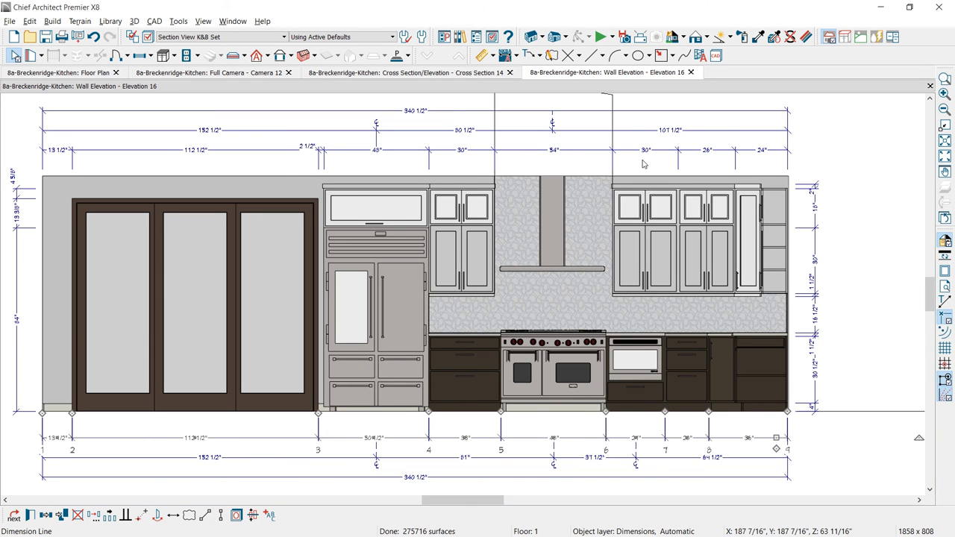
click(692, 72)
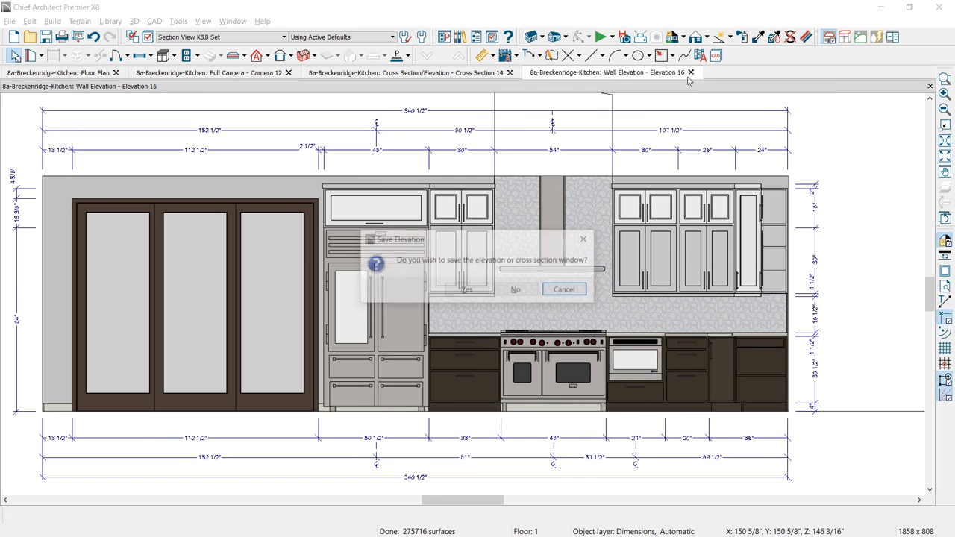
click(526, 289)
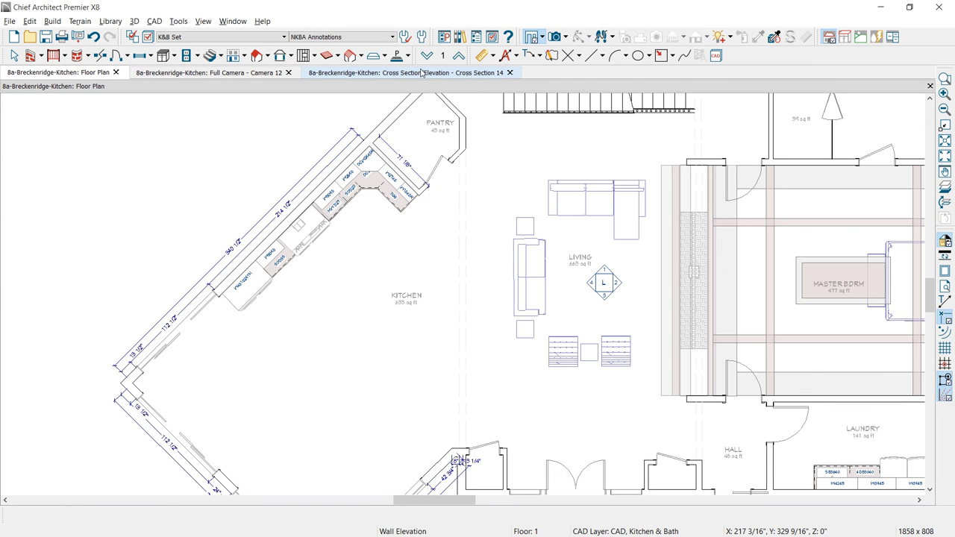
Switch to the Cross Section 14 view, frame the kitchen wall, and make NKBA 1E -- Cabinet Boxes the active annotation set
click(421, 73)
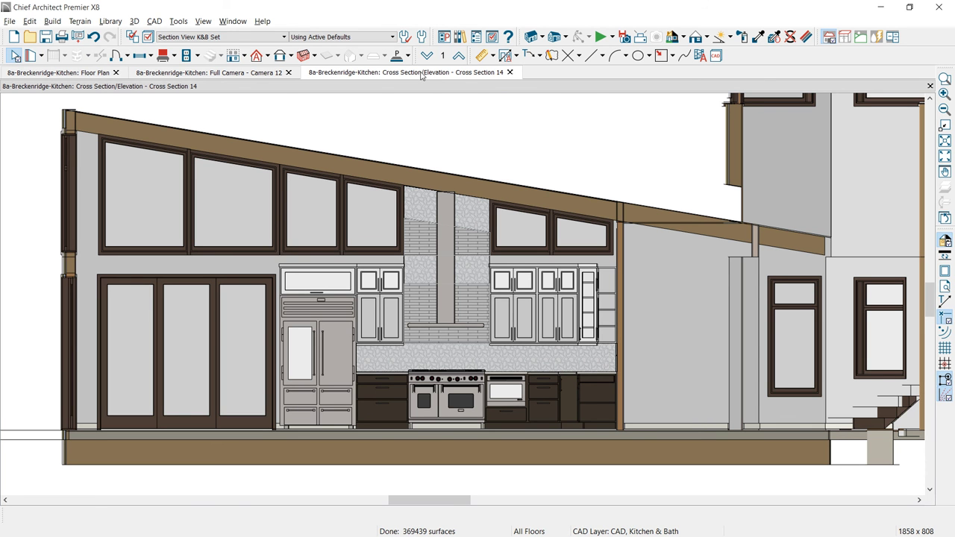
scroll(498, 274, down, 5)
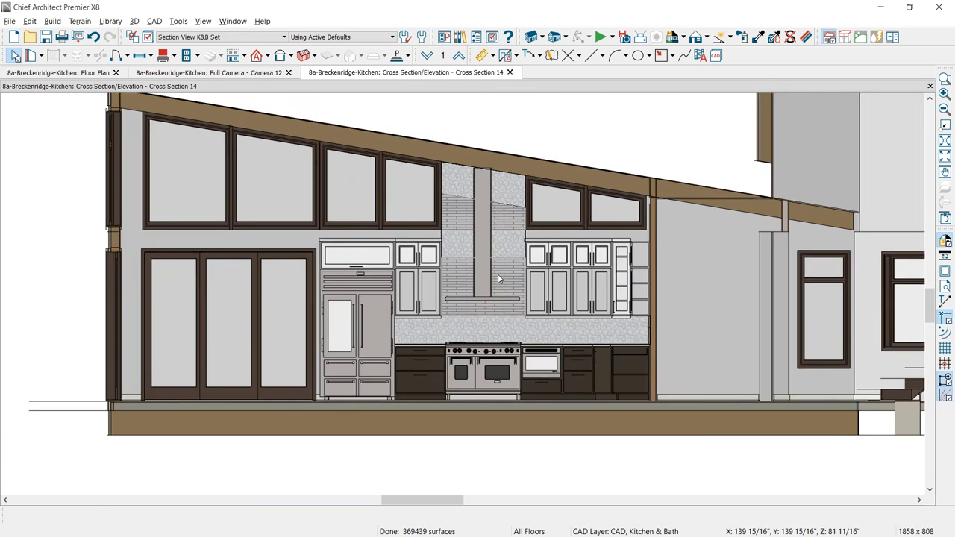
scroll(498, 278, down, 3)
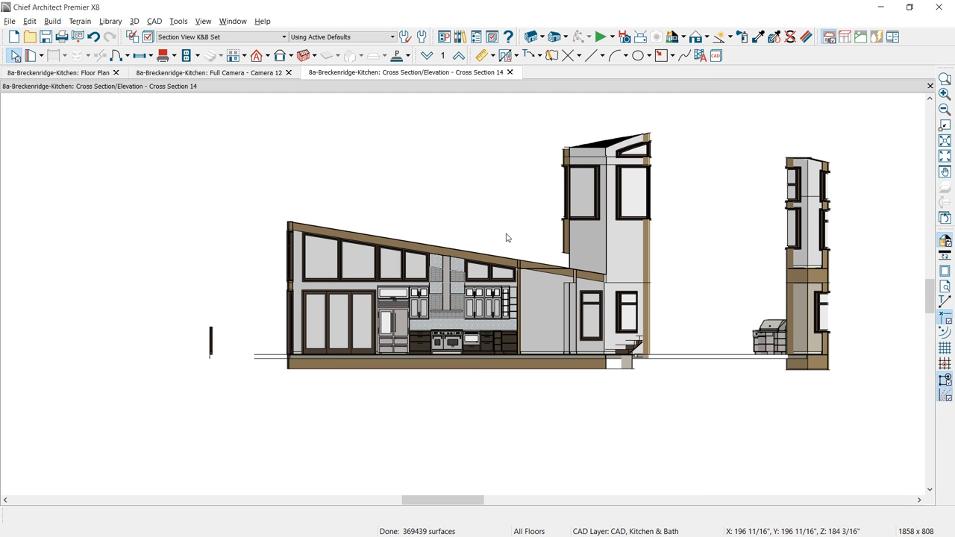
scroll(459, 293, up, 1)
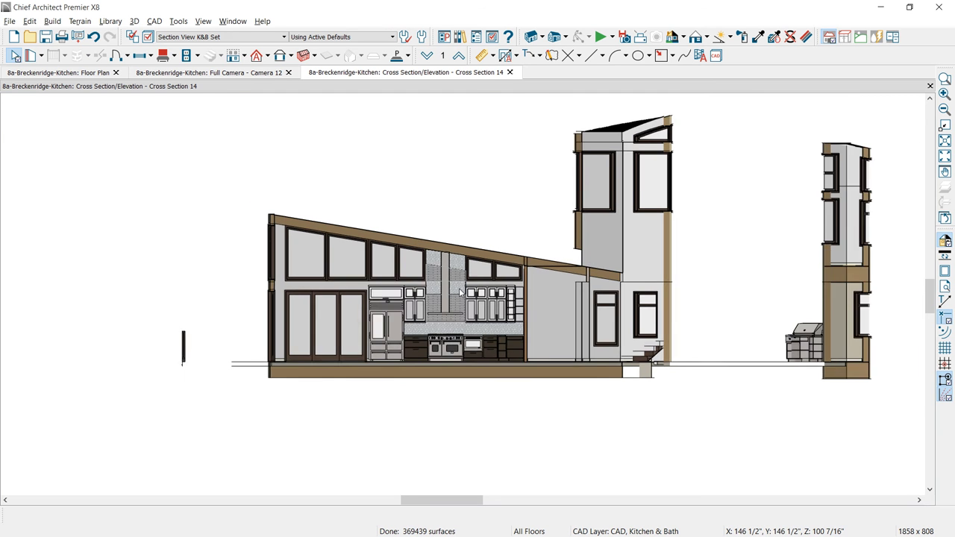
scroll(460, 293, up, 3)
middle_drag(479, 324, 482, 302)
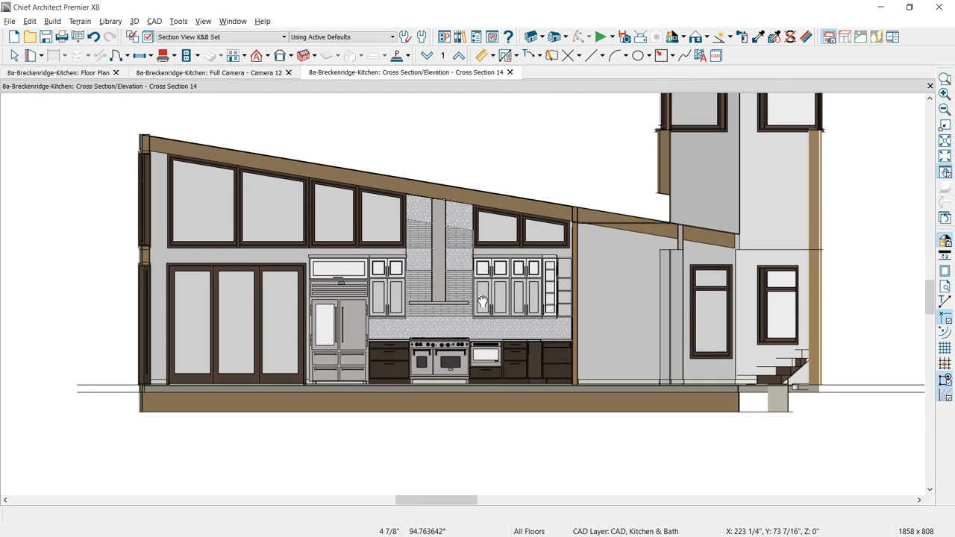
scroll(481, 306, up, 3)
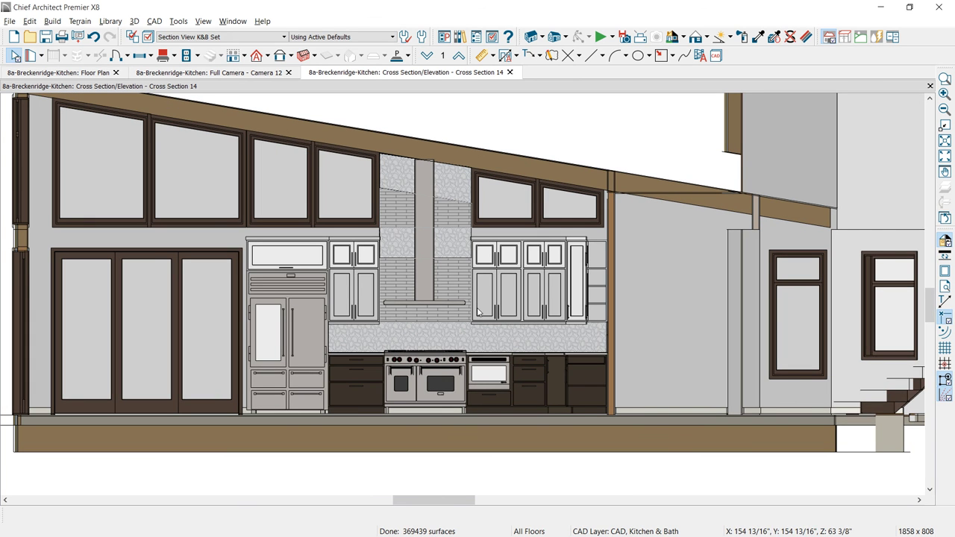
click(394, 37)
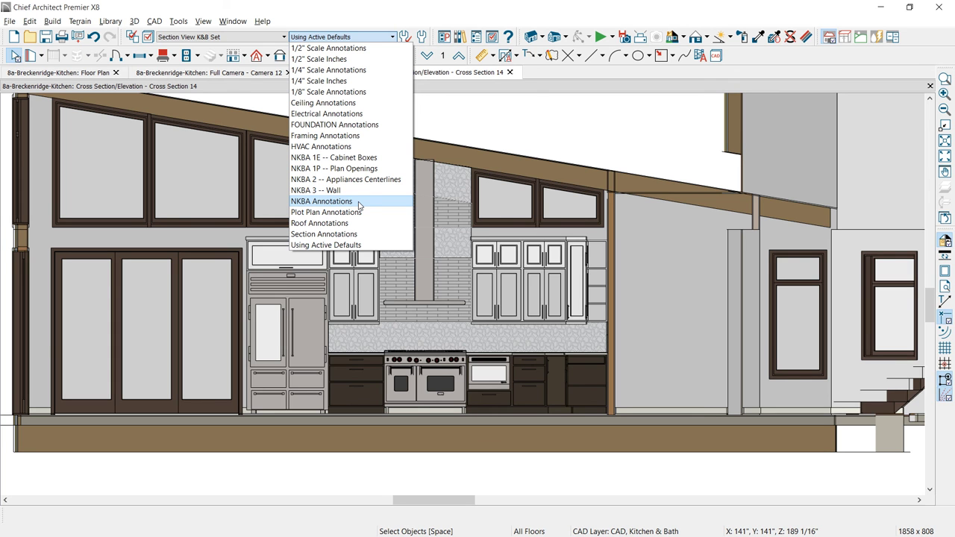
click(360, 159)
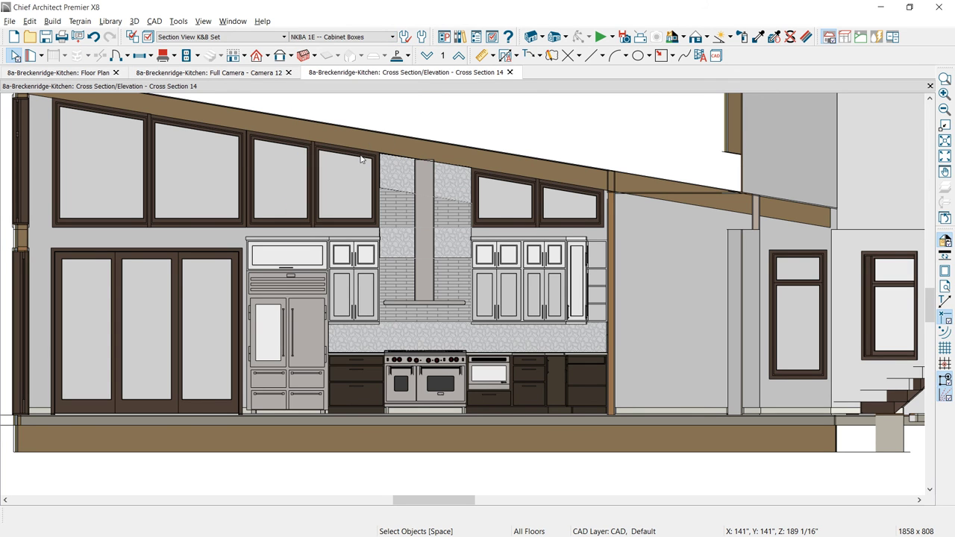
Review the Setup and Locate Objects options of the NKBA 1E -- Cabinet Boxes dimension defaults, and close them without changes
click(423, 41)
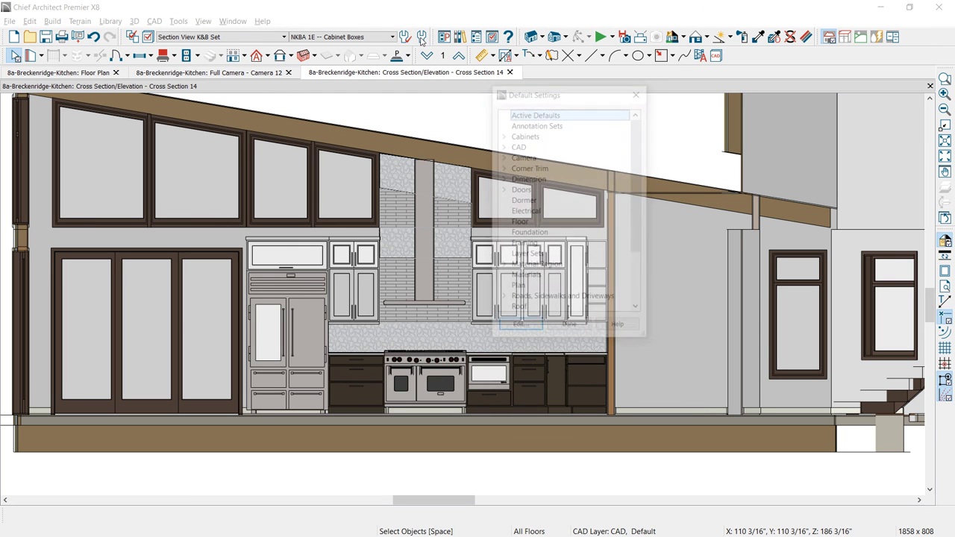
click(502, 178)
double_click(522, 191)
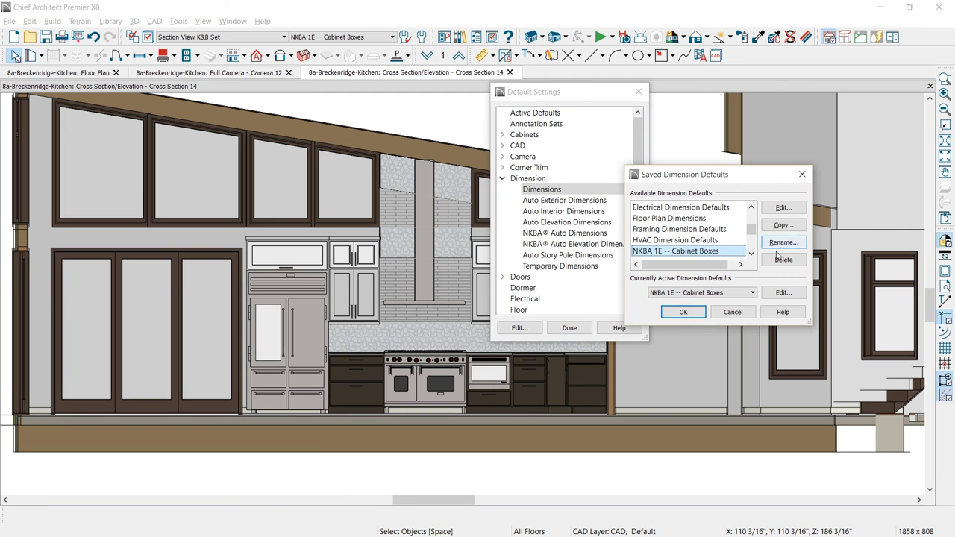
click(783, 209)
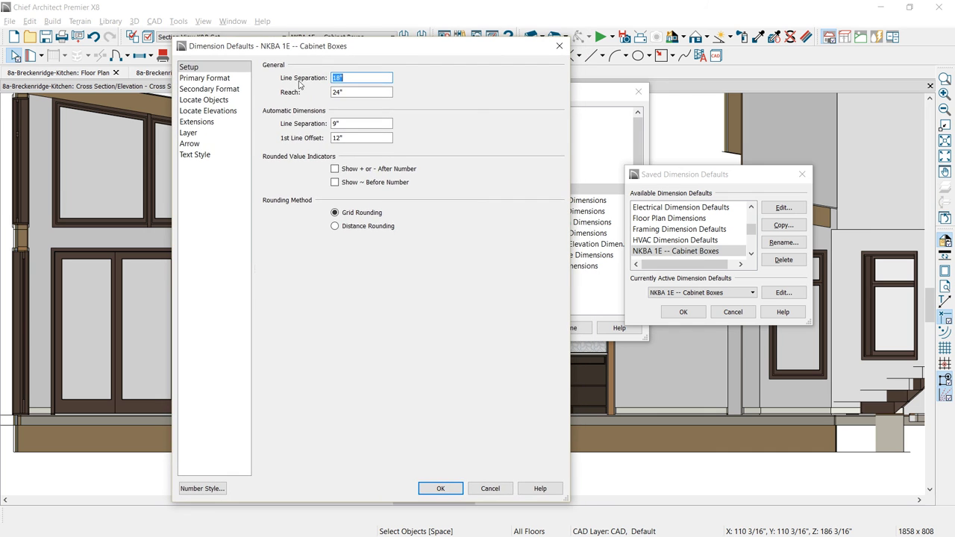
click(196, 100)
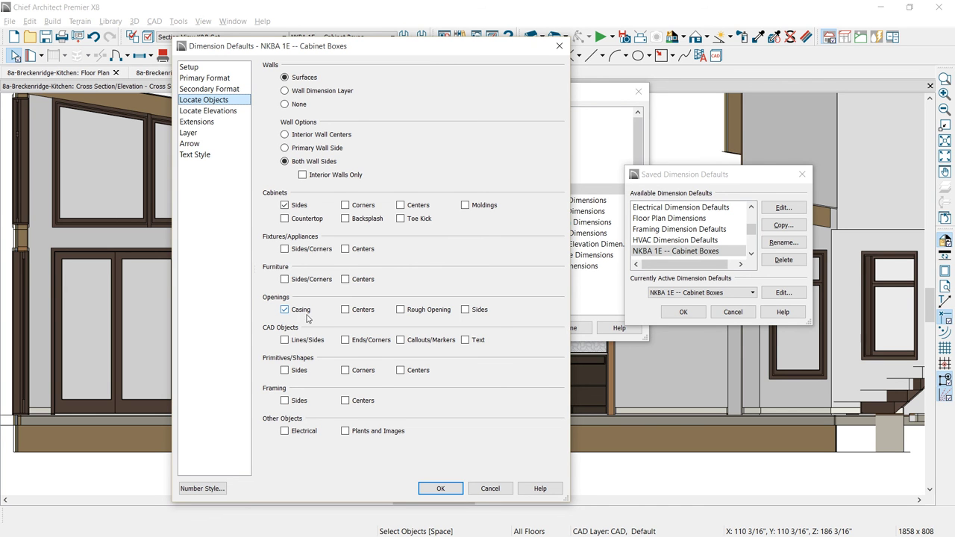
click(490, 489)
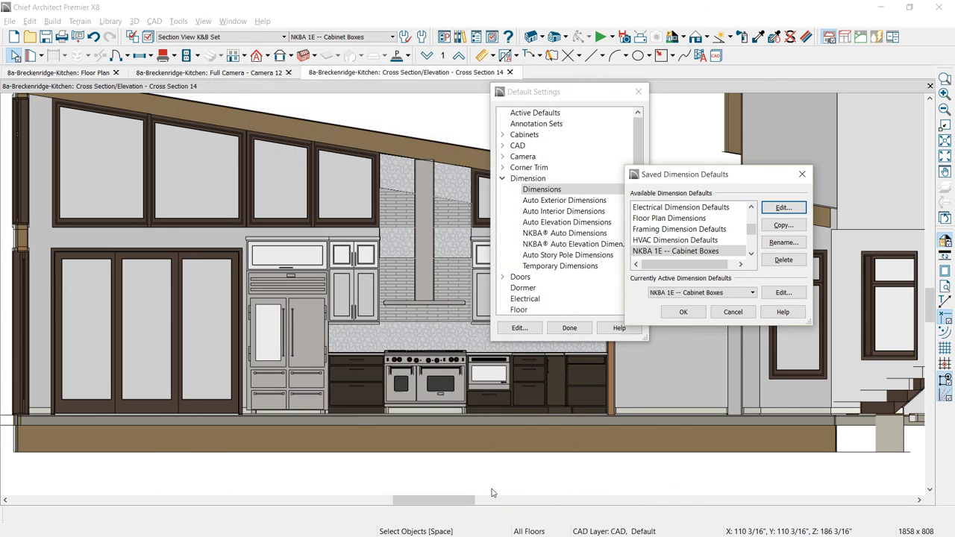
click(682, 314)
click(569, 329)
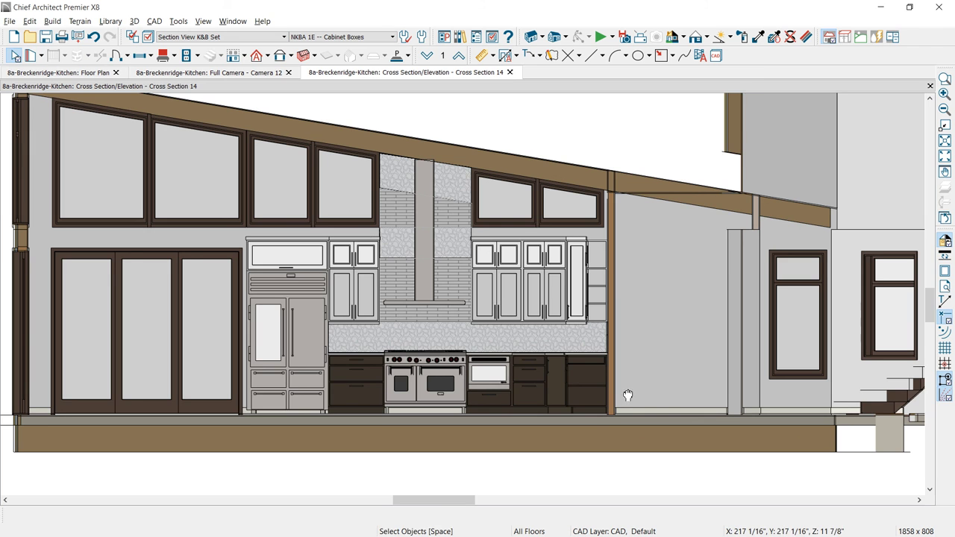
Draw a manual dimension string across the doors, refrigerator and base cabinets, and place it below the floor line
middle_drag(627, 396, 636, 391)
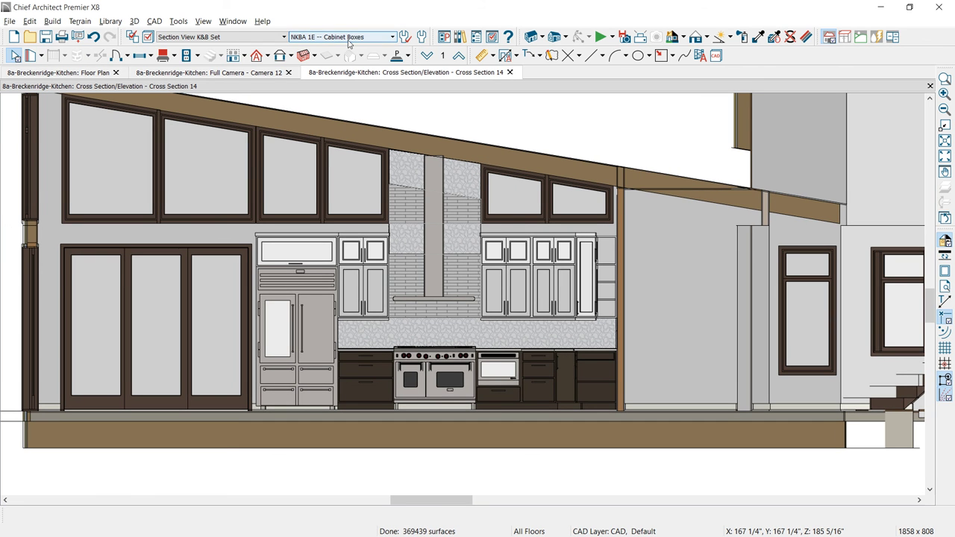
click(482, 55)
middle_drag(471, 374, 533, 348)
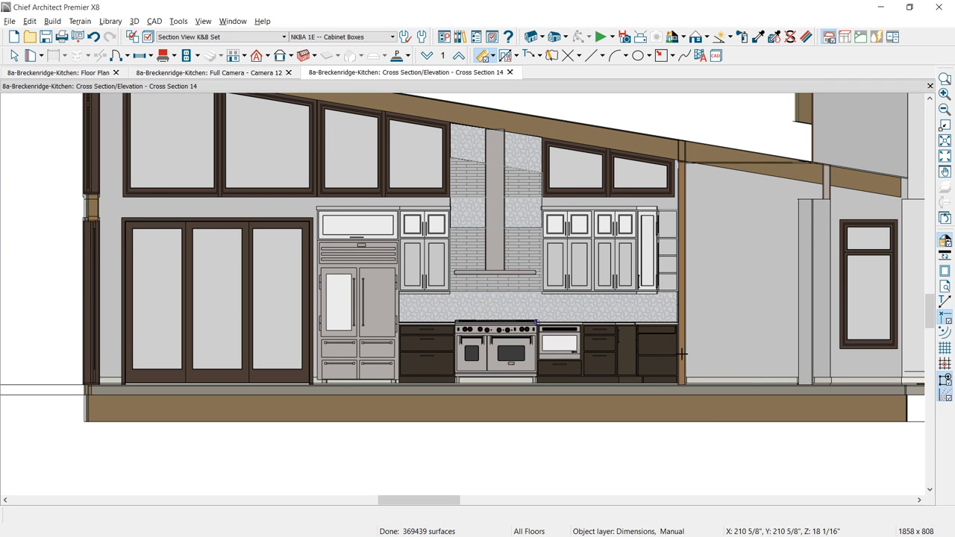
drag(682, 354, 104, 351)
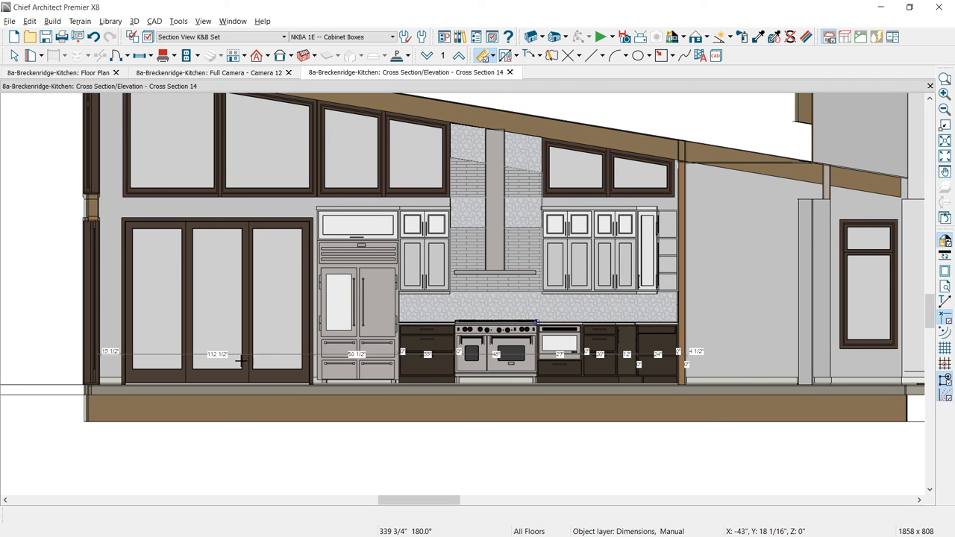
drag(263, 354, 264, 404)
key(Escape)
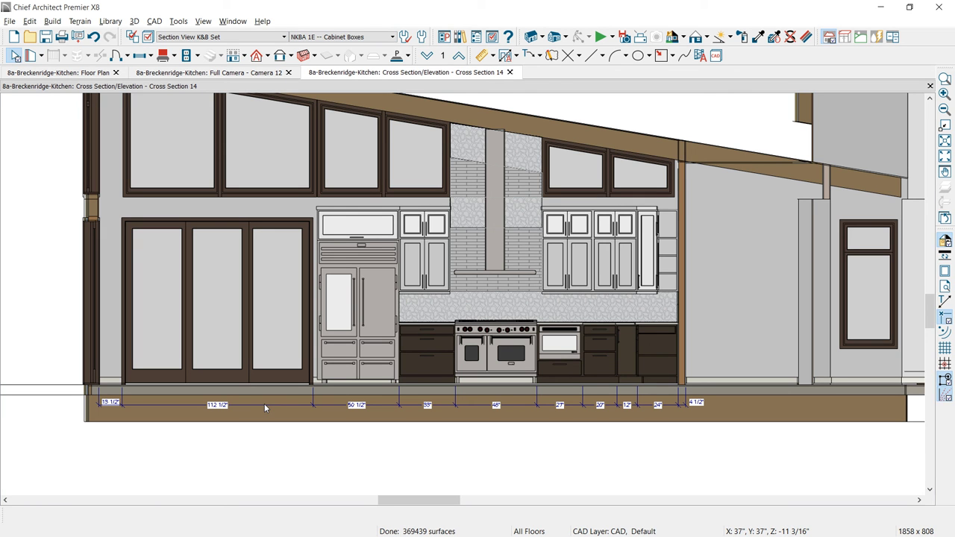
Activate NKBA 2 -- Appliances Centerlines and place a centerline dimension string across the kitchen wall, below the cabinet box dimensions
click(353, 37)
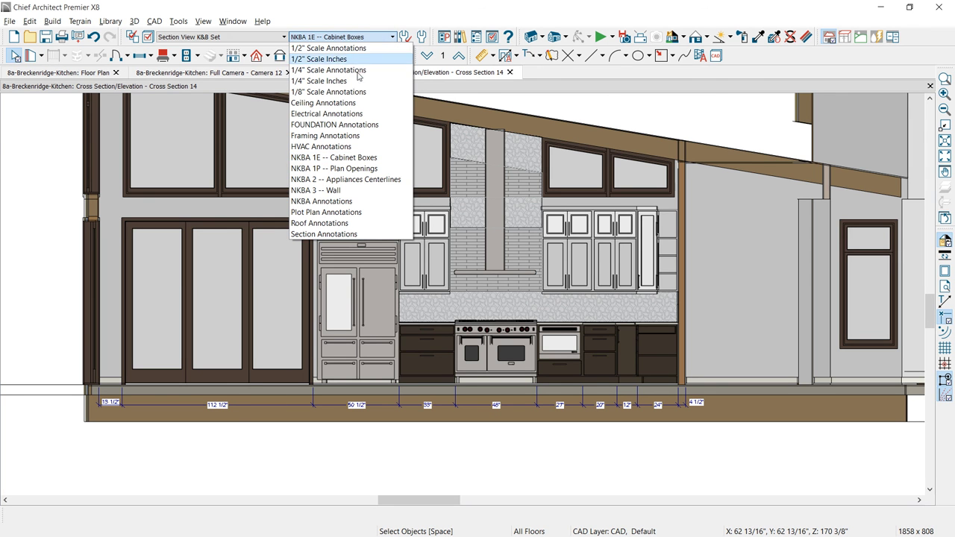
click(393, 180)
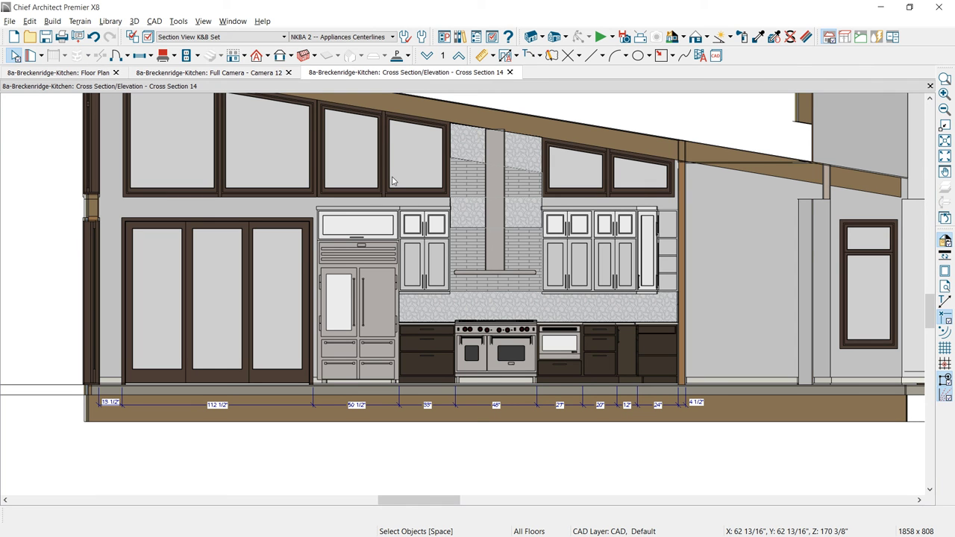
click(494, 56)
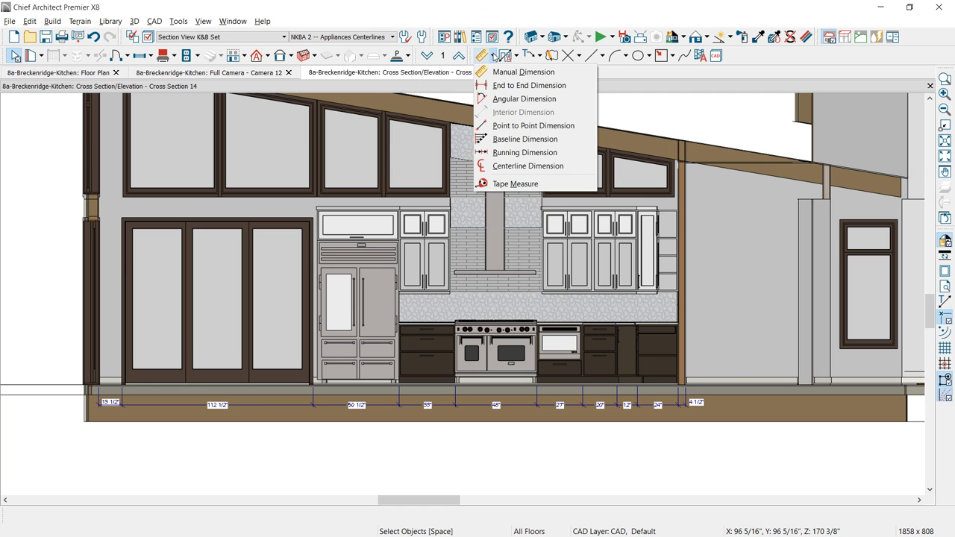
click(507, 167)
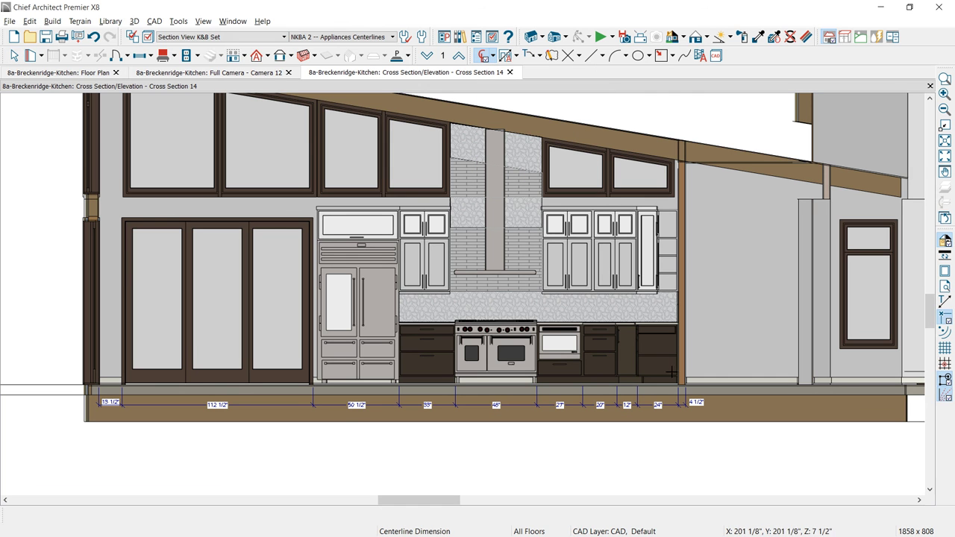
drag(678, 345, 100, 346)
click(194, 344)
drag(195, 344, 183, 429)
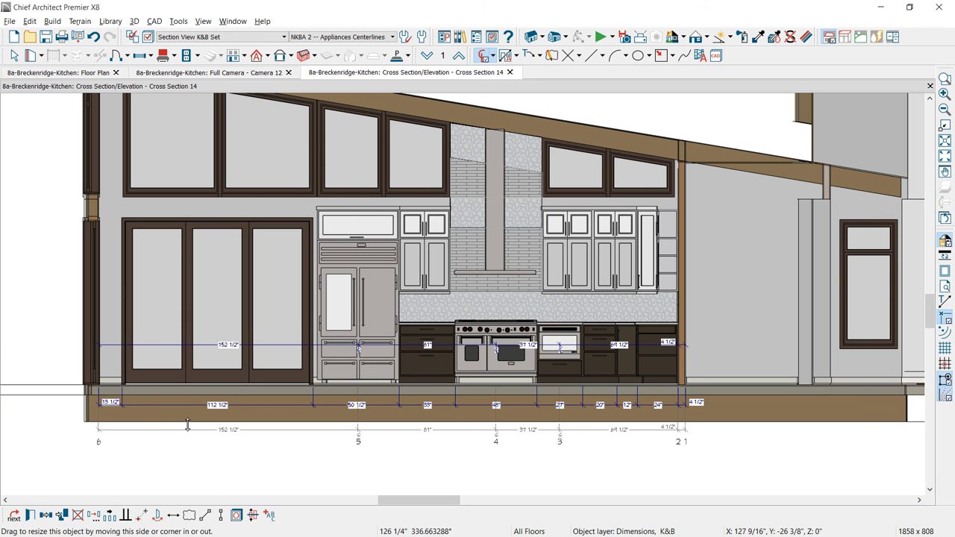
Extend the centerline extension lines up into the range, the microwave and the refrigerator
click(497, 422)
drag(498, 386, 496, 365)
drag(560, 384, 560, 351)
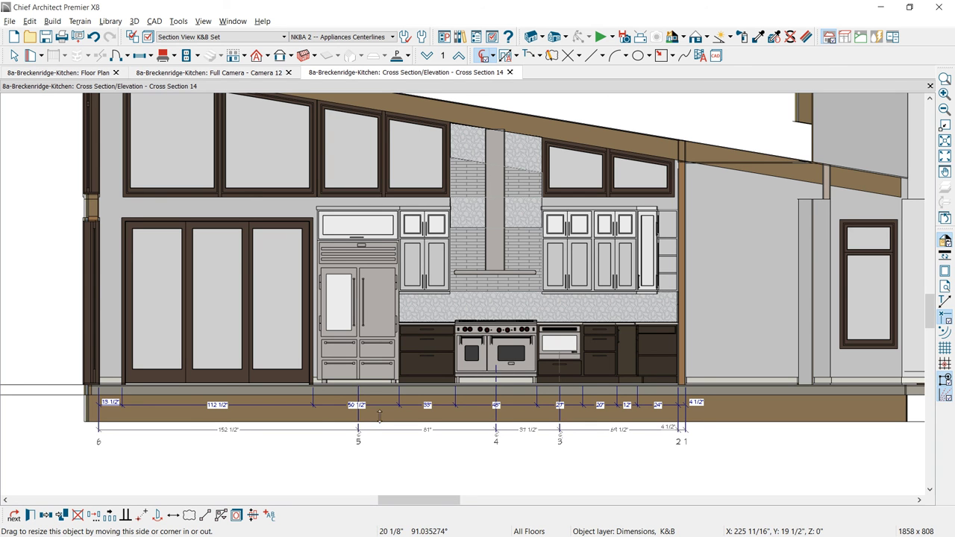
drag(358, 386, 358, 367)
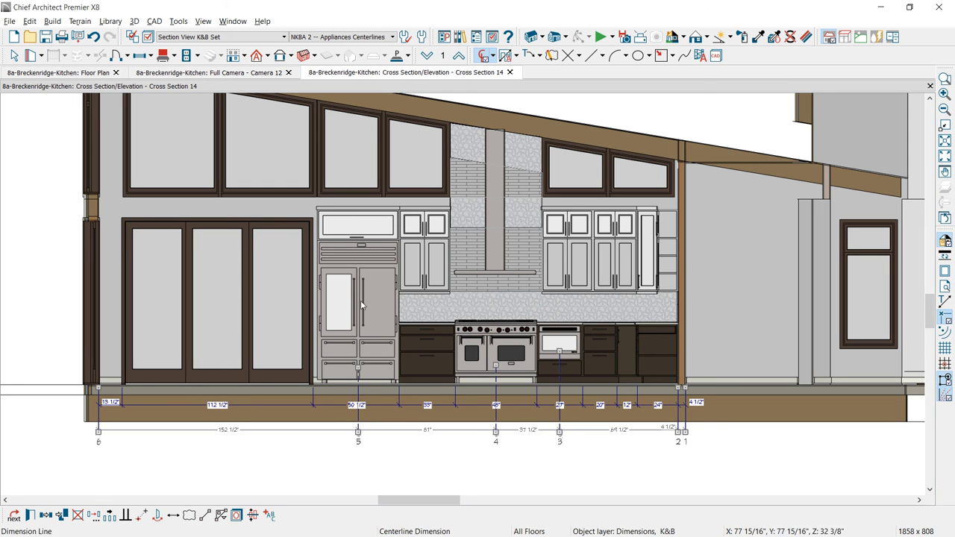
Activate NKBA 3 -- Wall and place an end-to-end dimension of the whole kitchen wall below the centerline string
click(493, 56)
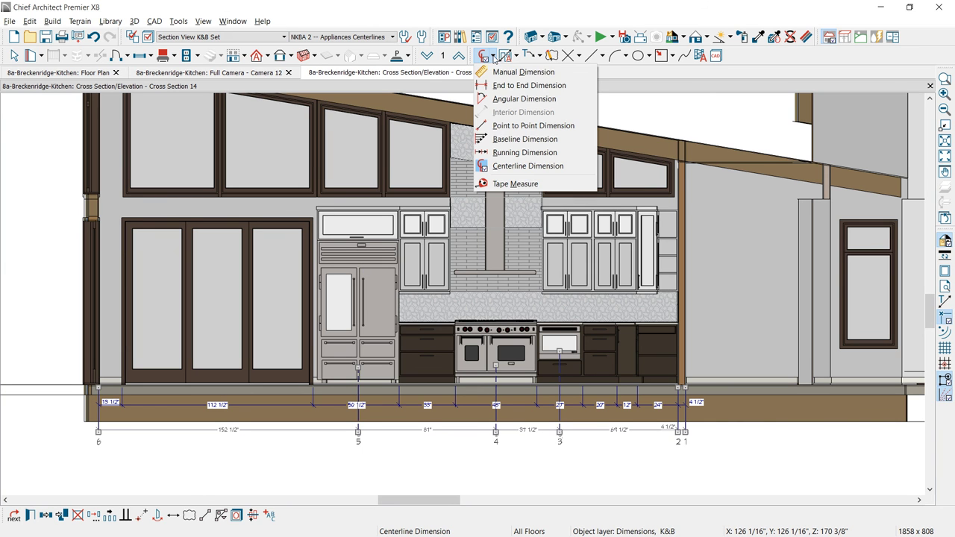
click(527, 85)
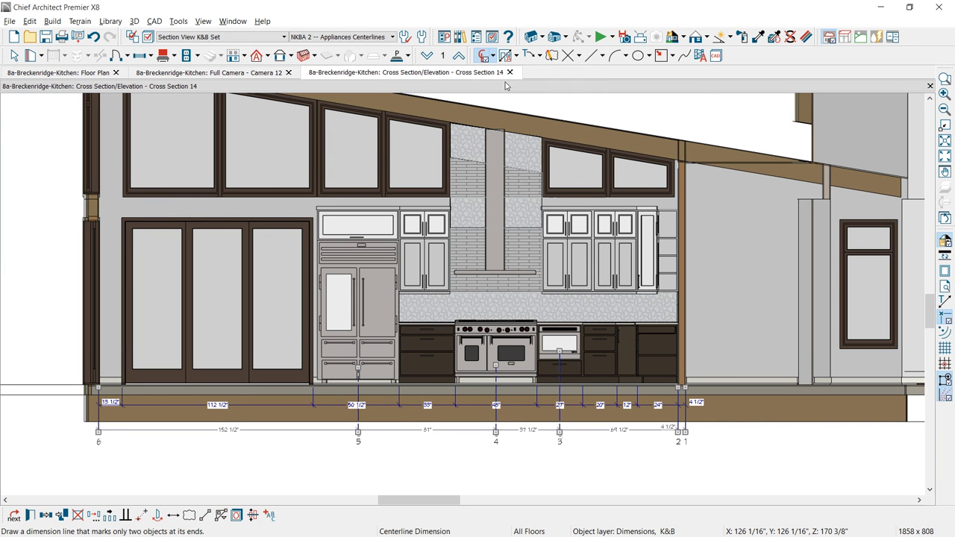
click(393, 37)
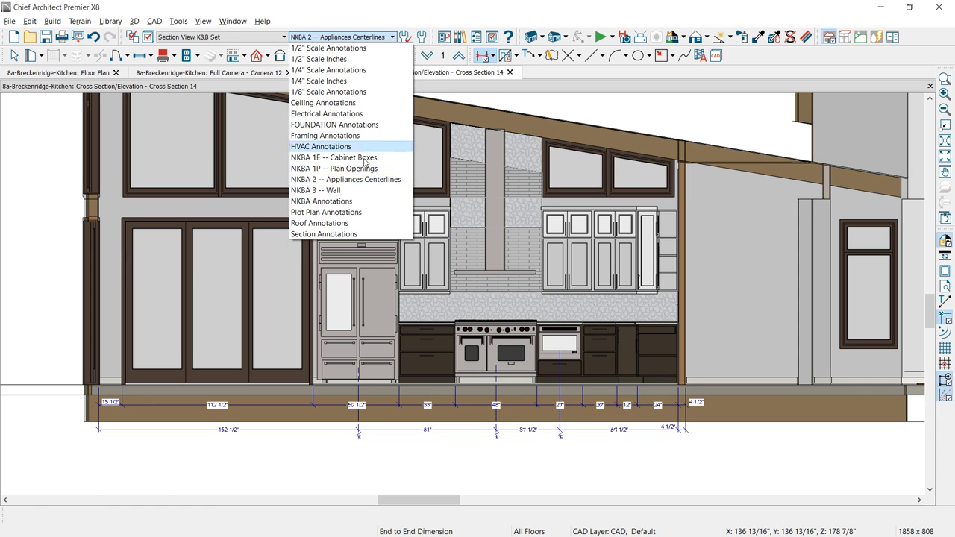
click(358, 191)
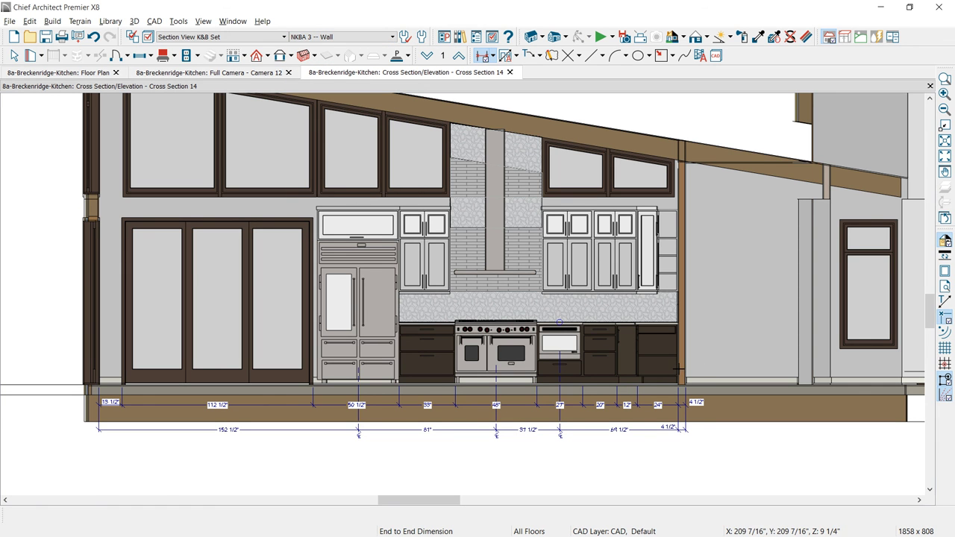
drag(679, 370, 108, 374)
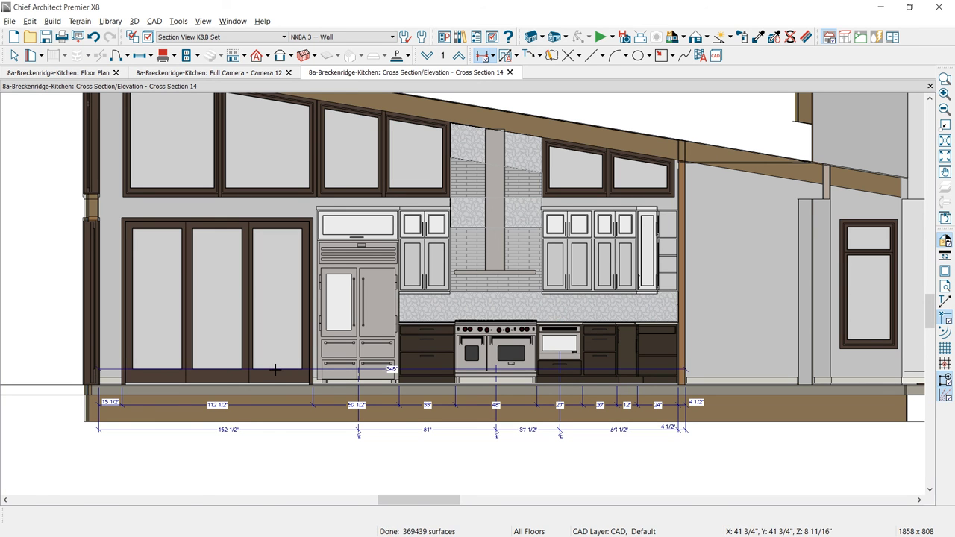
drag(276, 402, 274, 446)
key(space)
Remove the wall-thickness segment from the three dimension strings, and merge the 12" and 24" corner cabinet segments into 36"
scroll(680, 405, up, 4)
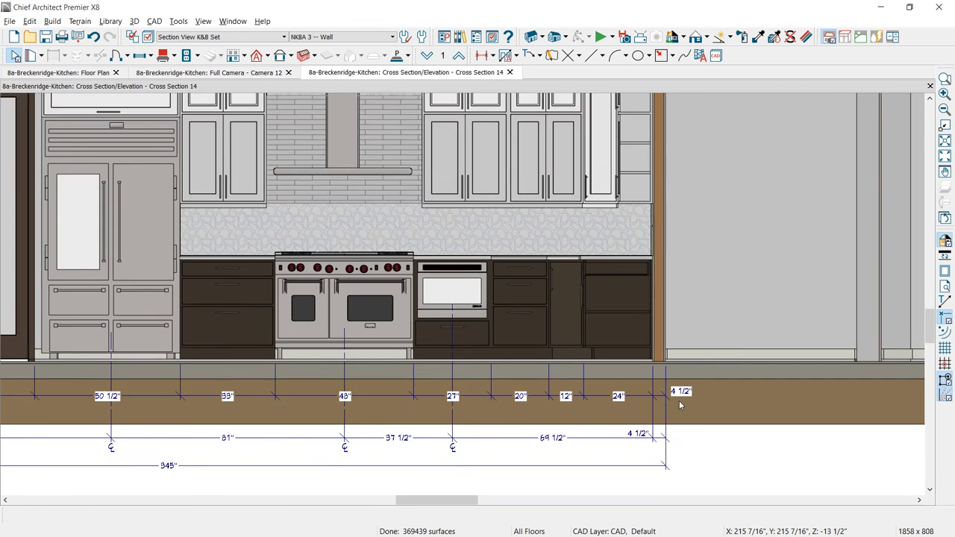
scroll(680, 405, up, 2)
click(636, 481)
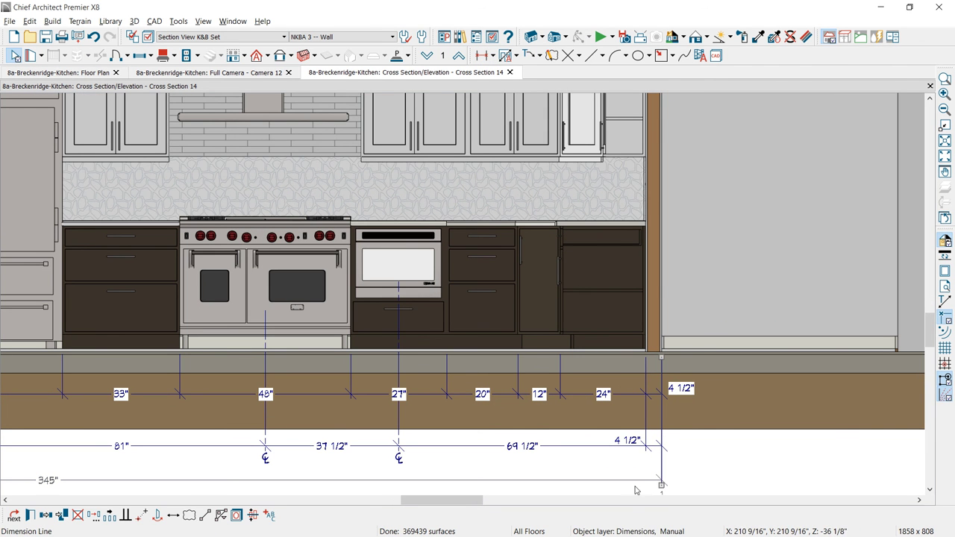
drag(661, 352, 734, 453)
click(662, 363)
click(657, 391)
drag(660, 352, 734, 471)
drag(560, 353, 706, 446)
Add the refrigerator's side to the cabinet box dimension string, and move the narrow gap's dimension text below the line
middle_drag(329, 403, 396, 401)
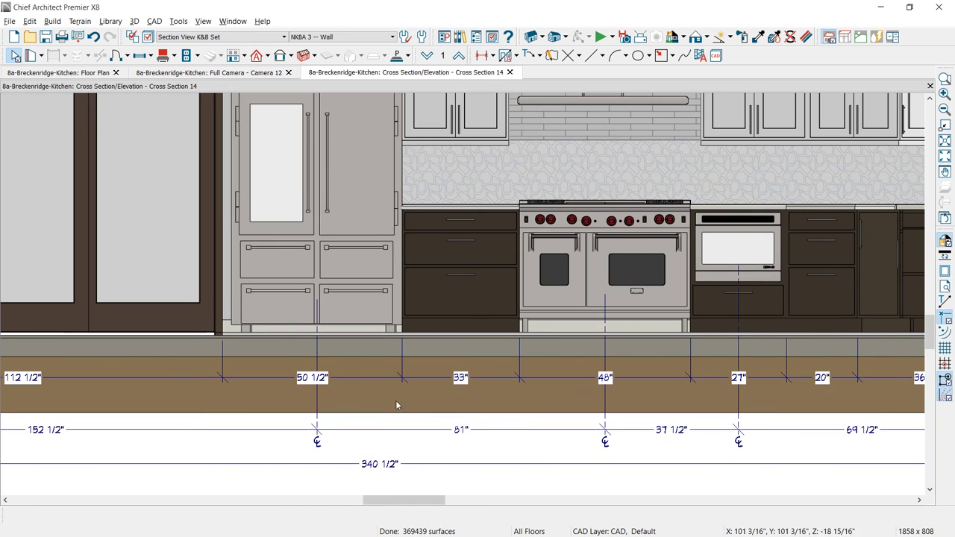
click(263, 377)
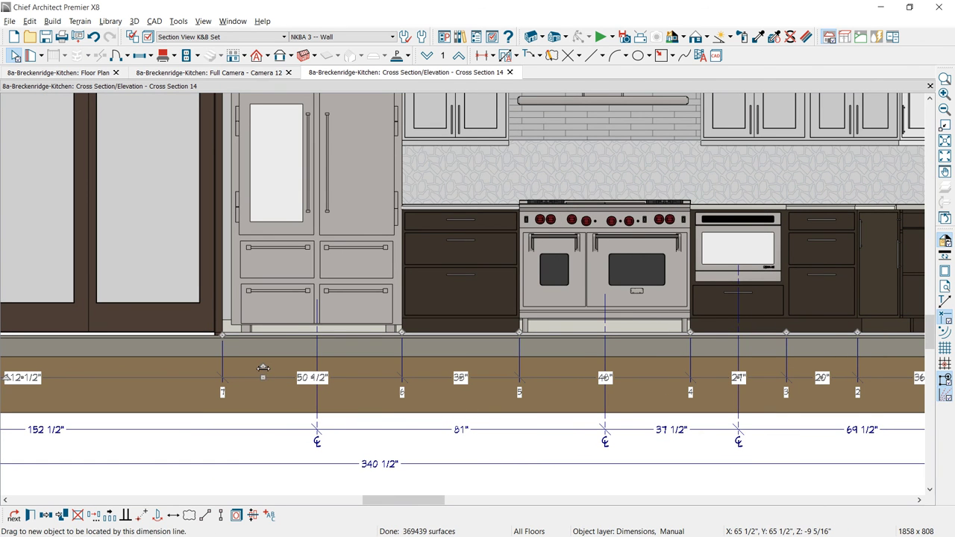
drag(263, 367, 231, 328)
drag(250, 372, 225, 400)
key(Escape)
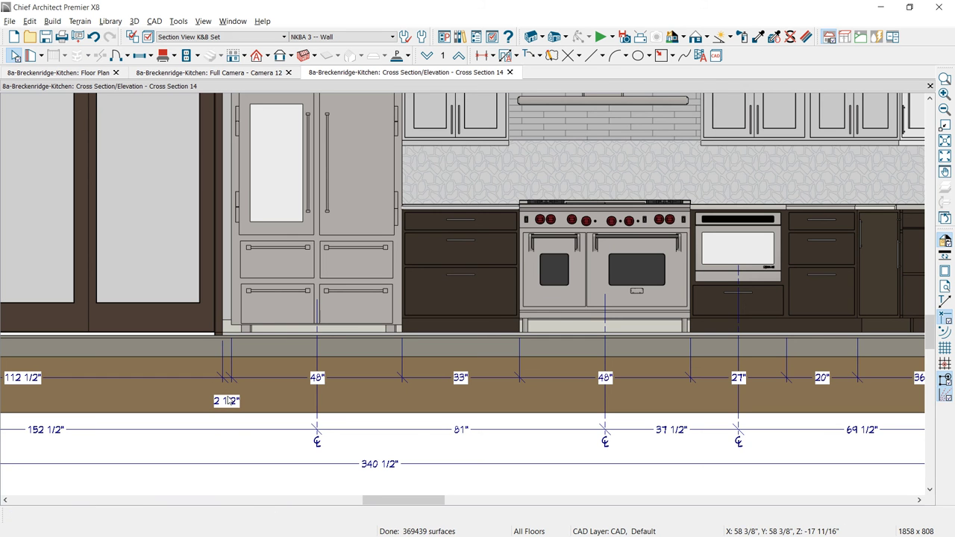
middle_drag(179, 388, 328, 364)
scroll(194, 370, down, 2)
scroll(328, 364, up, 1)
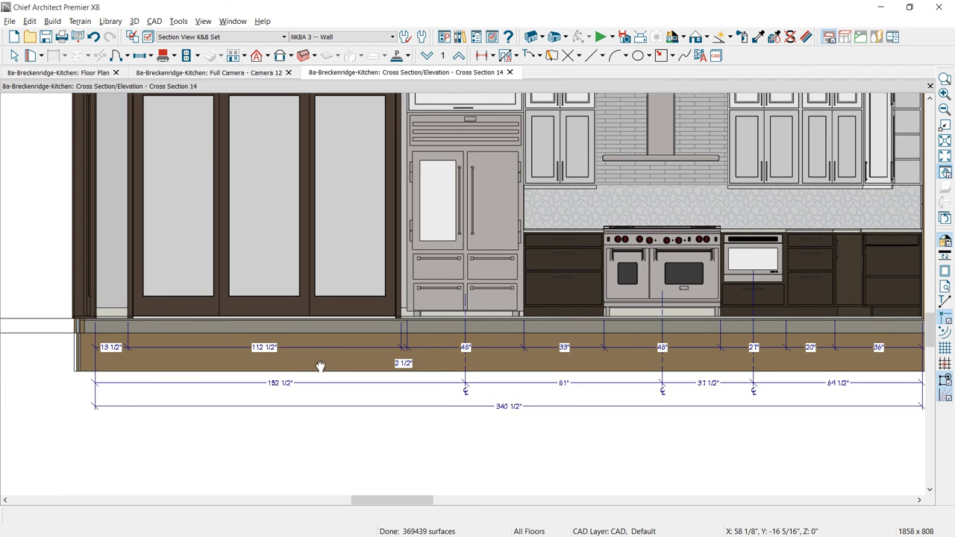
scroll(200, 382, down, 1)
scroll(200, 382, down, 2)
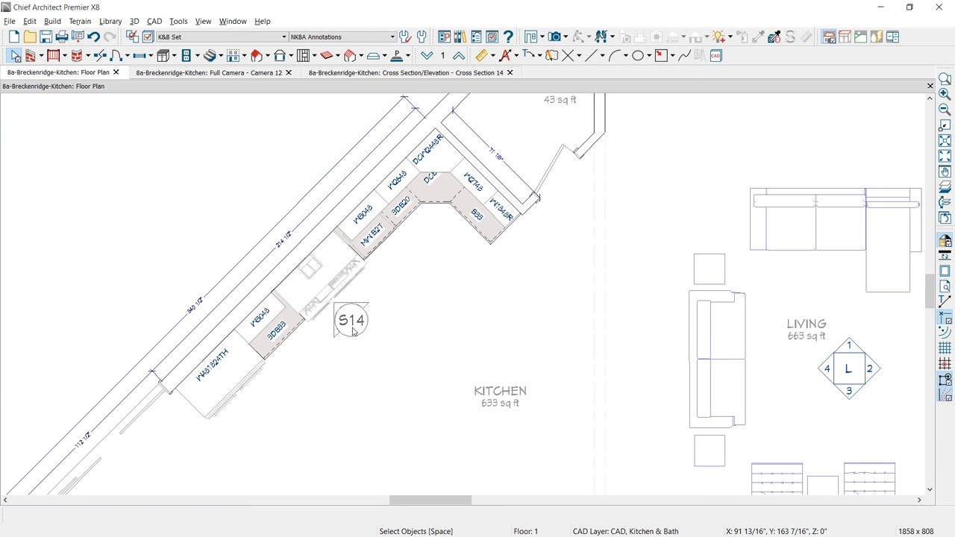
Set the floor plan's S14 cross section camera to callout label K1 and a manual callout size of 14
click(352, 328)
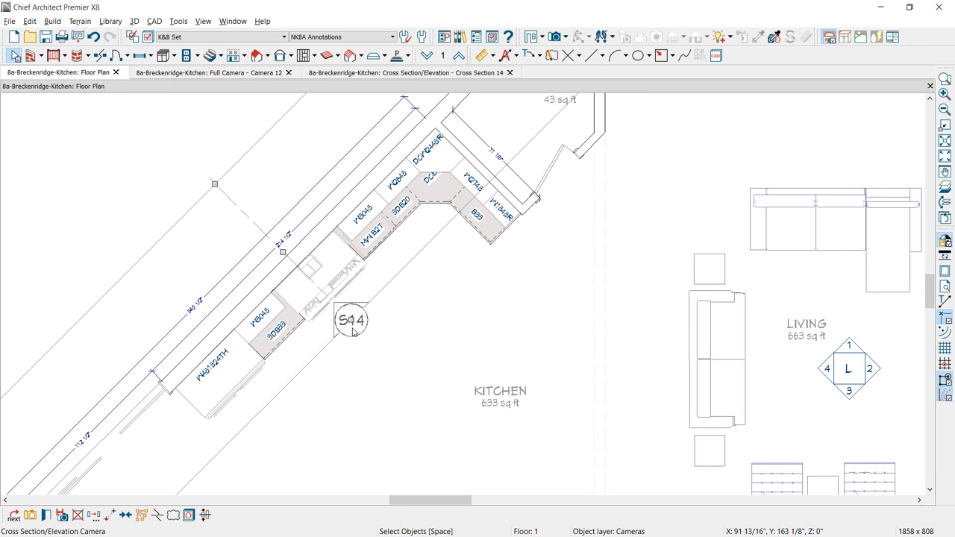
double_click(354, 331)
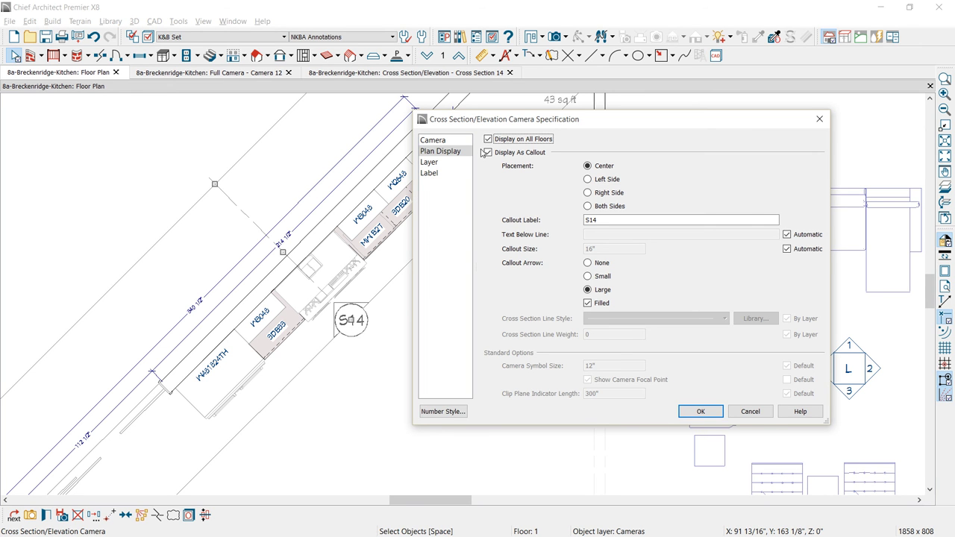
drag(607, 220, 553, 219)
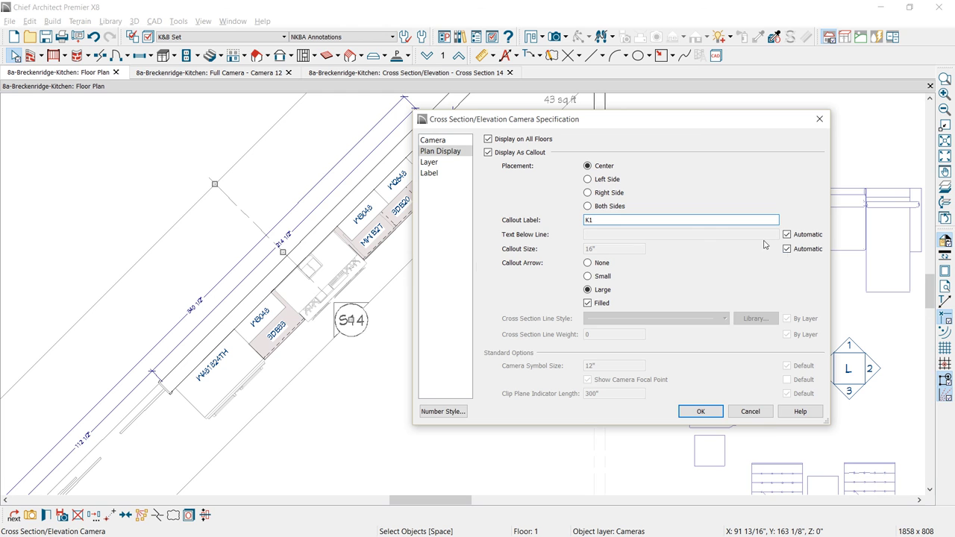
click(786, 249)
drag(601, 248, 563, 248)
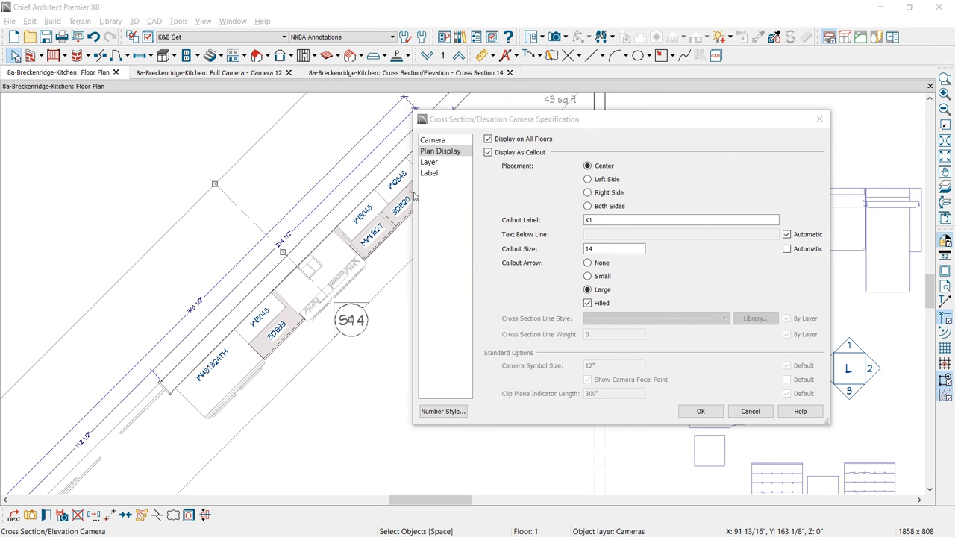
Rename the cross section camera MAIN KIT WALL, mark it as saved, and apply its specification
click(439, 144)
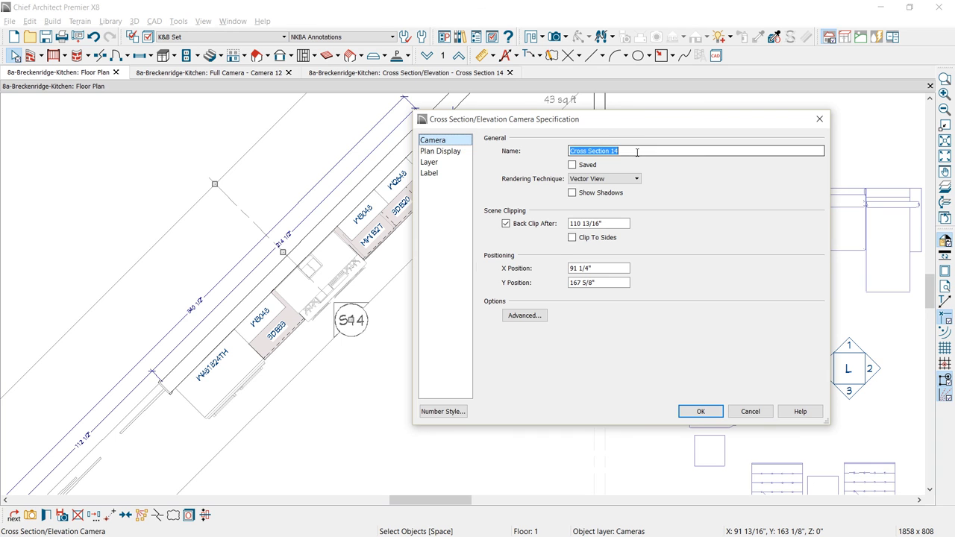
text(m)
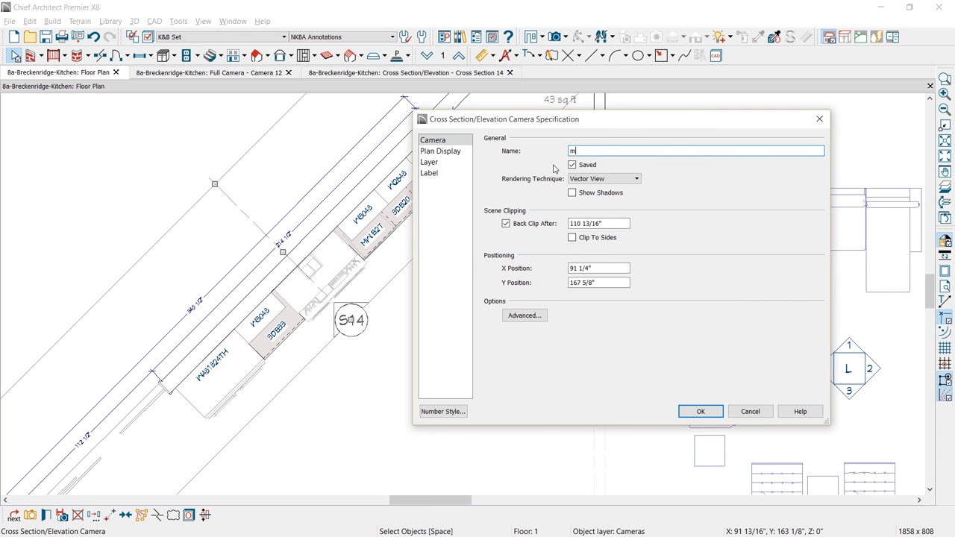
text(AIN KIT WALL)
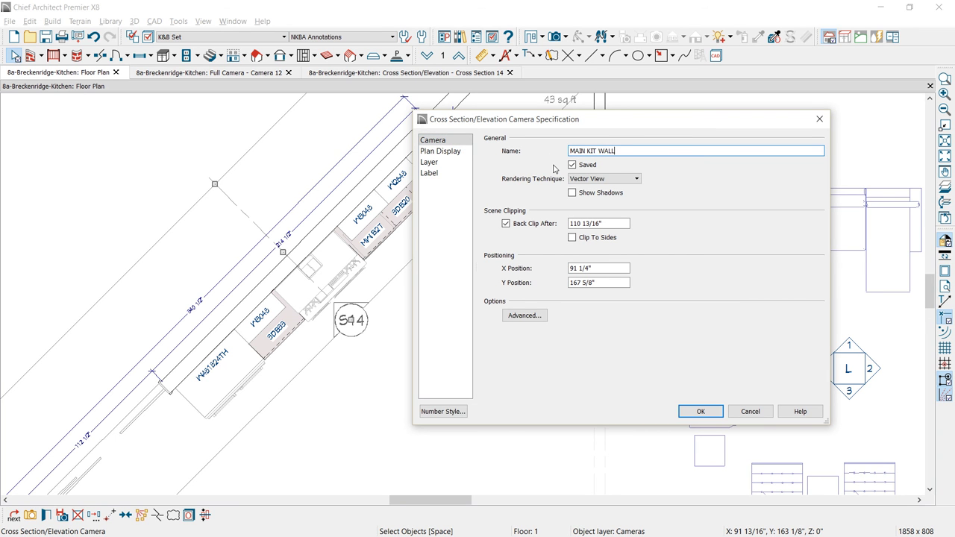
click(700, 413)
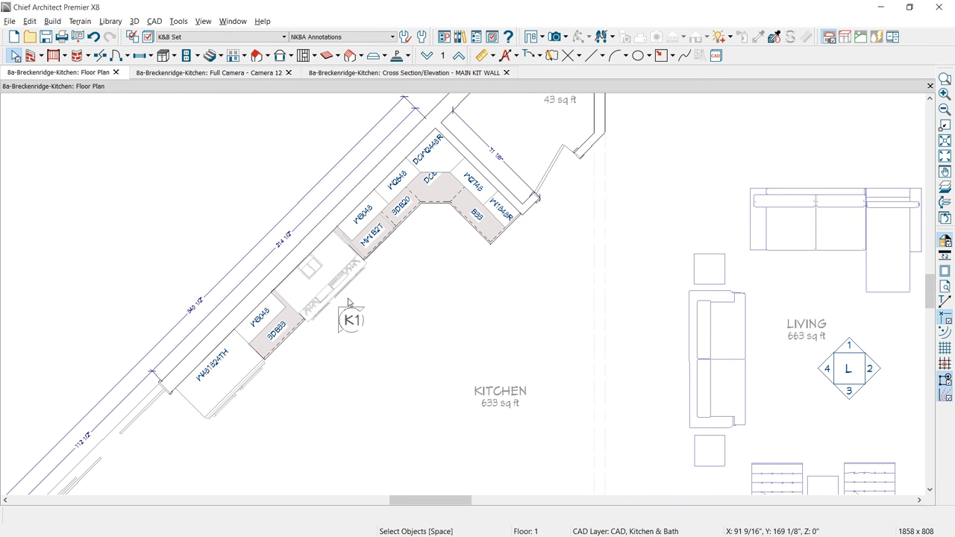
Check the renamed MAIN KIT WALL view, and create a wall elevation of the short return wall with the B33 cabinet from the floor plan
click(388, 73)
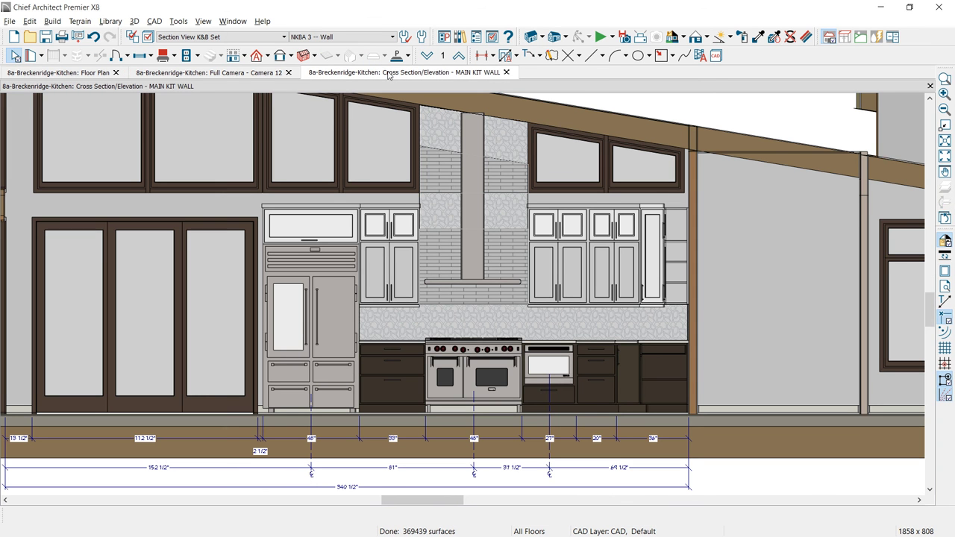
click(102, 75)
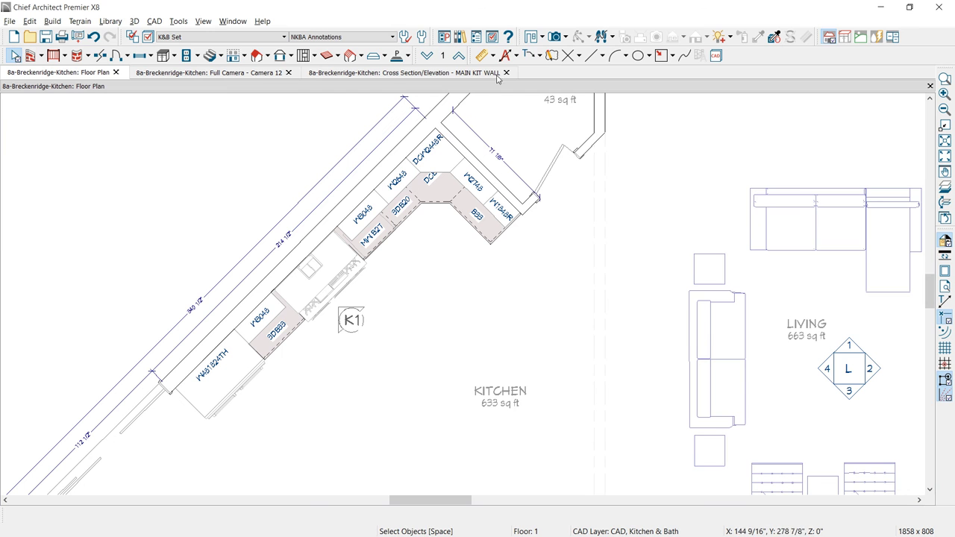
click(535, 38)
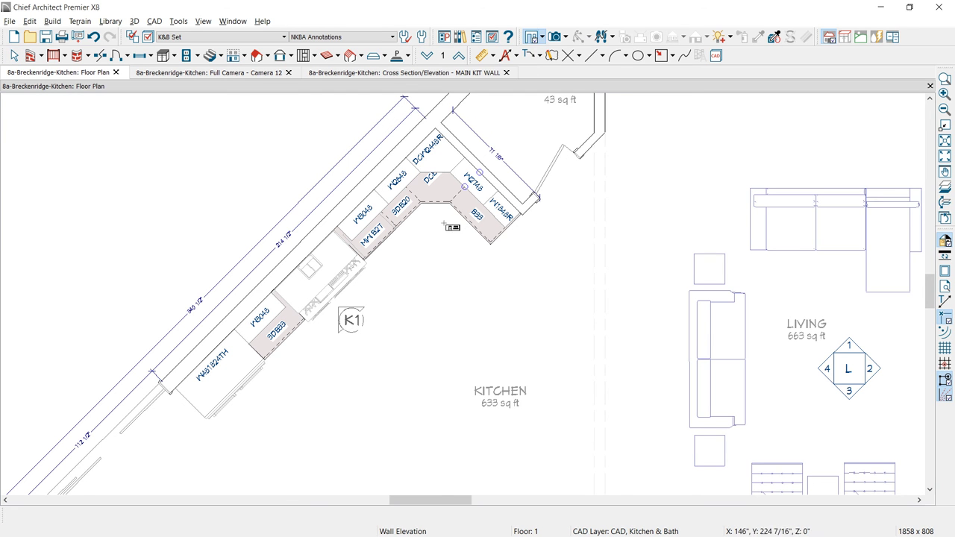
drag(446, 235, 503, 166)
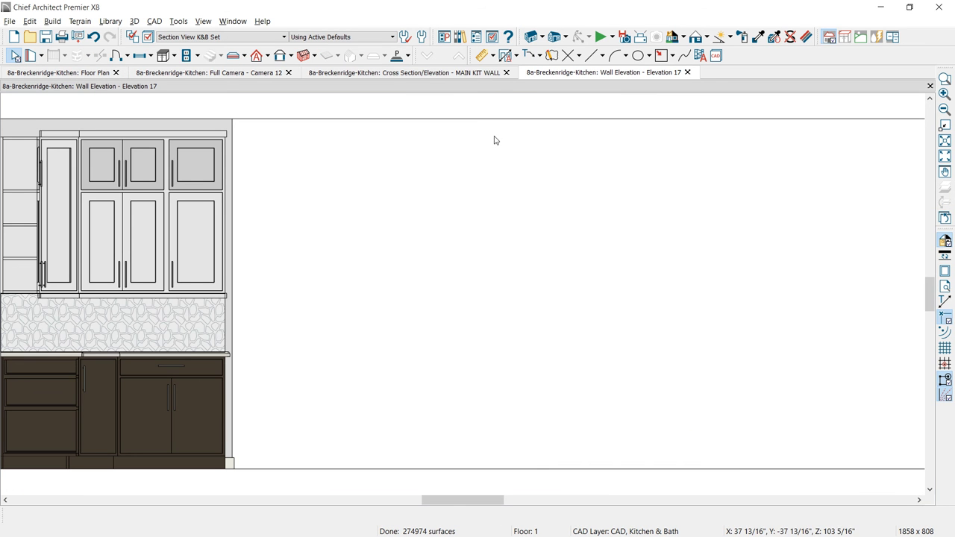
Examine the short return wall's elevation and compare it with the kitchen corner shown on the floor plan
middle_click(312, 258)
middle_drag(312, 258, 412, 252)
scroll(411, 253, down, 1)
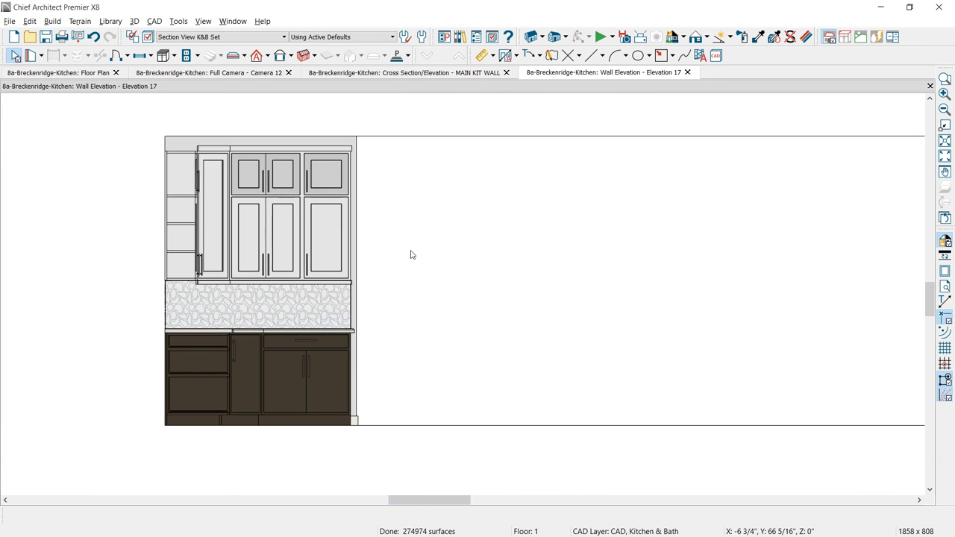
click(60, 72)
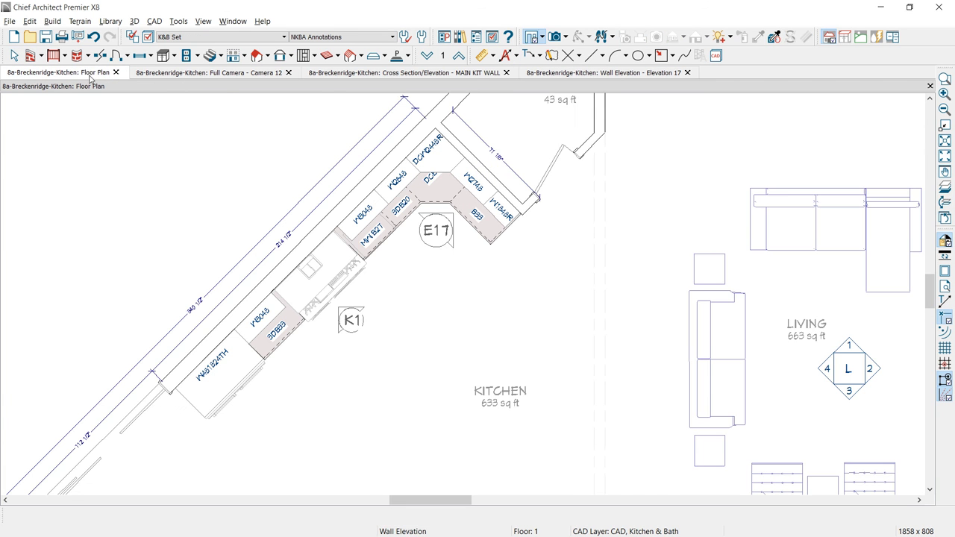
middle_drag(501, 301, 433, 283)
scroll(433, 283, down, 1)
click(518, 253)
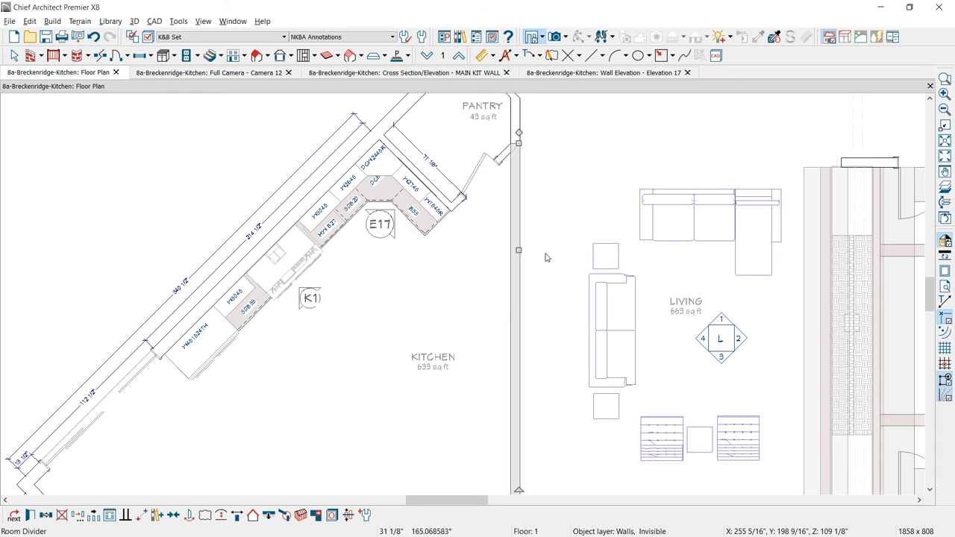
click(584, 76)
middle_drag(295, 182, 364, 190)
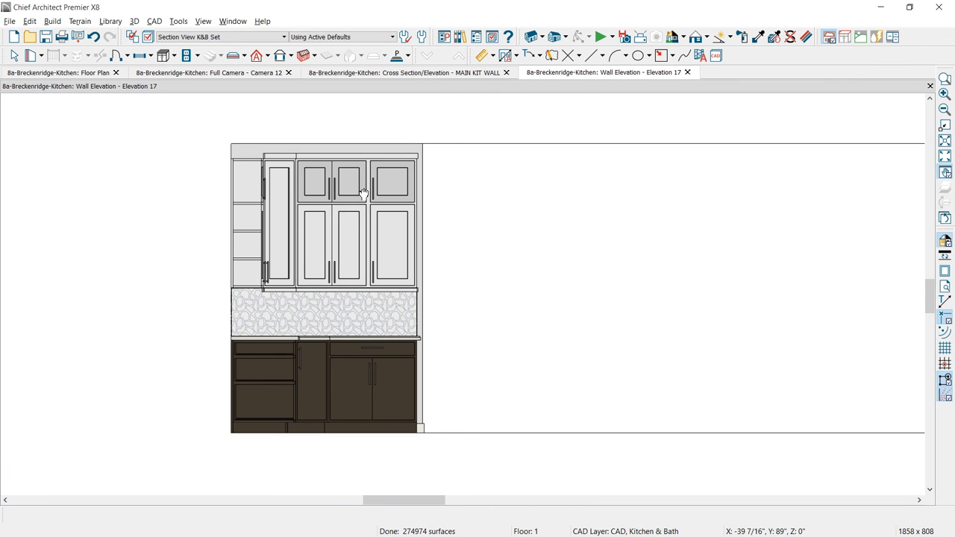
Add NKBA Auto Elevation Dimensions to the short return wall's elevation
click(516, 57)
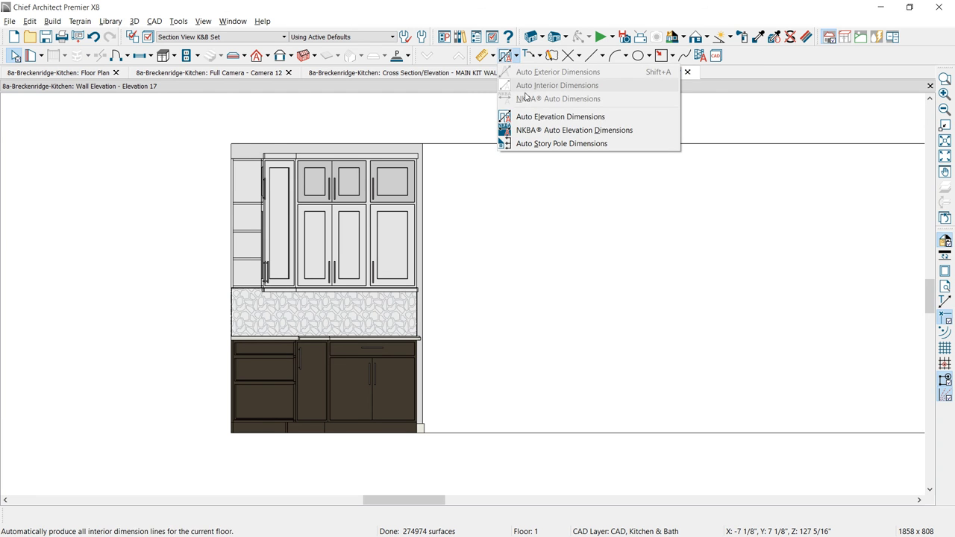
click(535, 132)
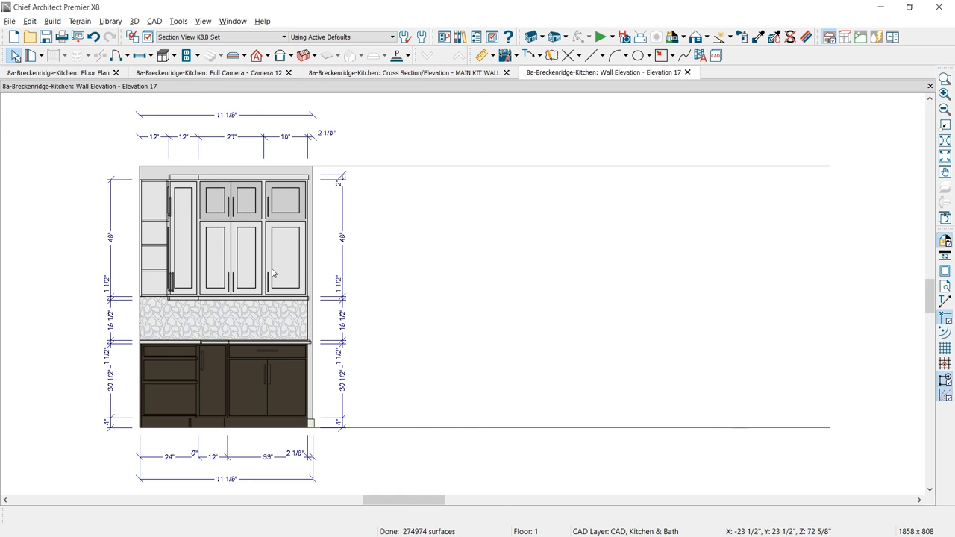
middle_drag(299, 284, 470, 246)
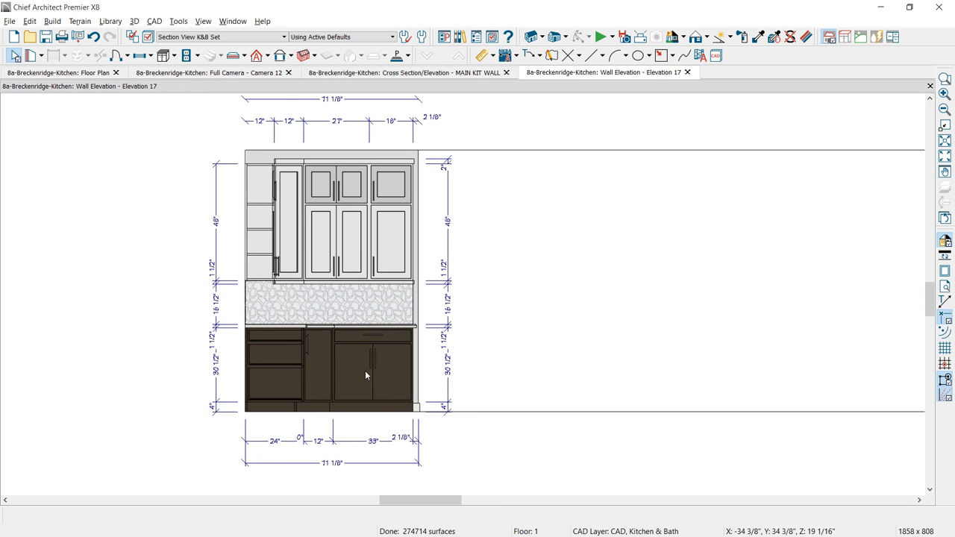
Remove the two extension lines beside the corner cabinet from the base cabinet dimension string, leaving a single 36" dimension
click(360, 440)
drag(303, 412, 205, 439)
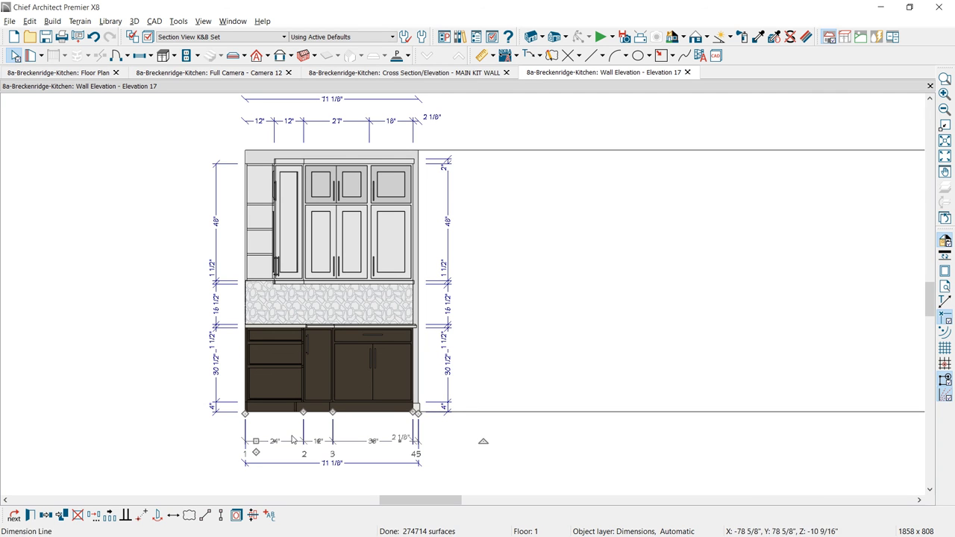
drag(307, 427, 226, 447)
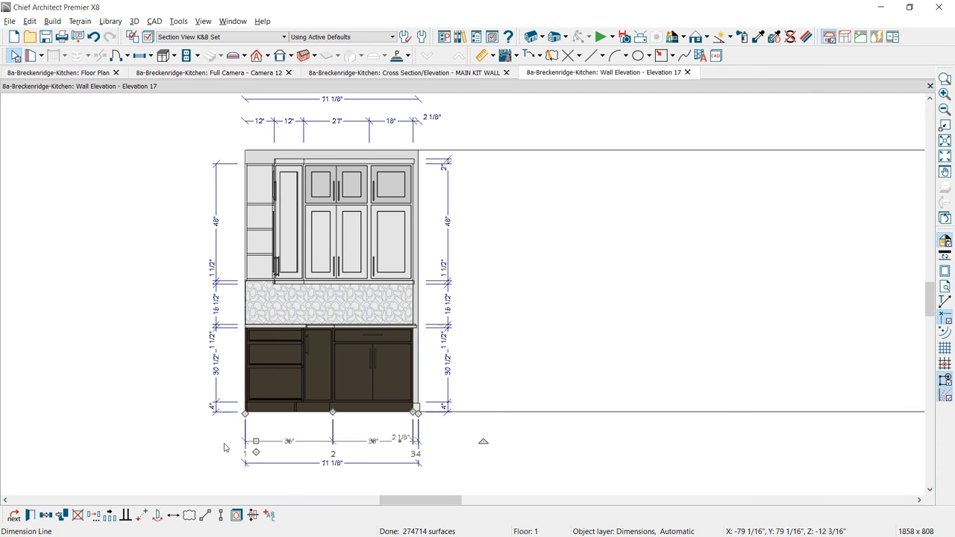
Move the lower overall dimension closer to the base cabinet string, and delete the duplicate vertical dimension string beside the wall's open end
click(403, 463)
drag(403, 463, 305, 415)
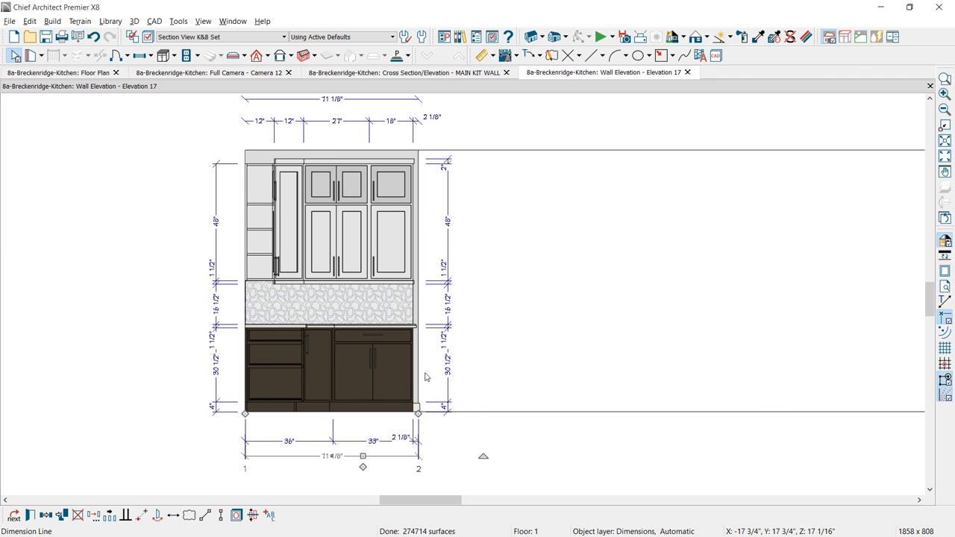
click(447, 385)
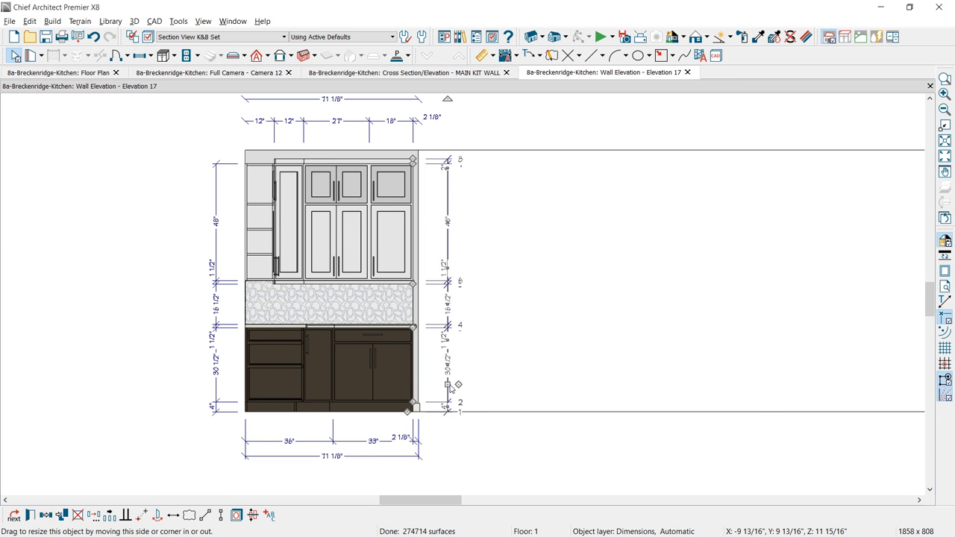
key(Delete)
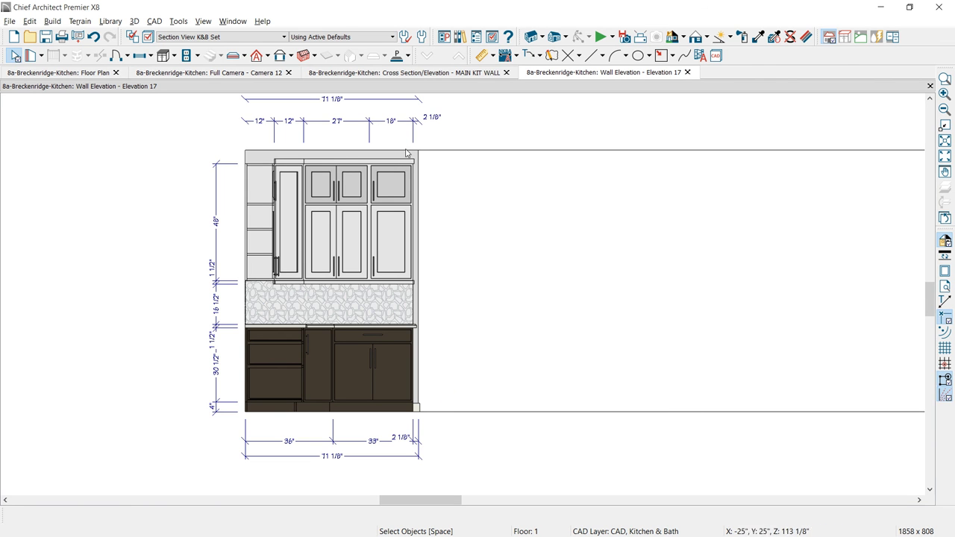
Draw a vertical CAD line from the wall's upper corner to the overall dimension, and copy it to the wall's other end
middle_drag(463, 205, 480, 247)
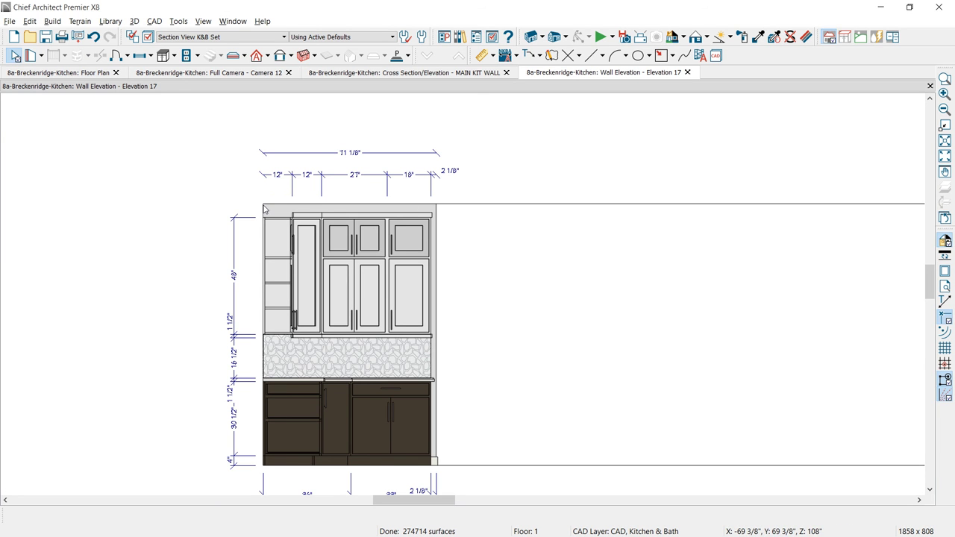
click(590, 57)
drag(263, 203, 262, 147)
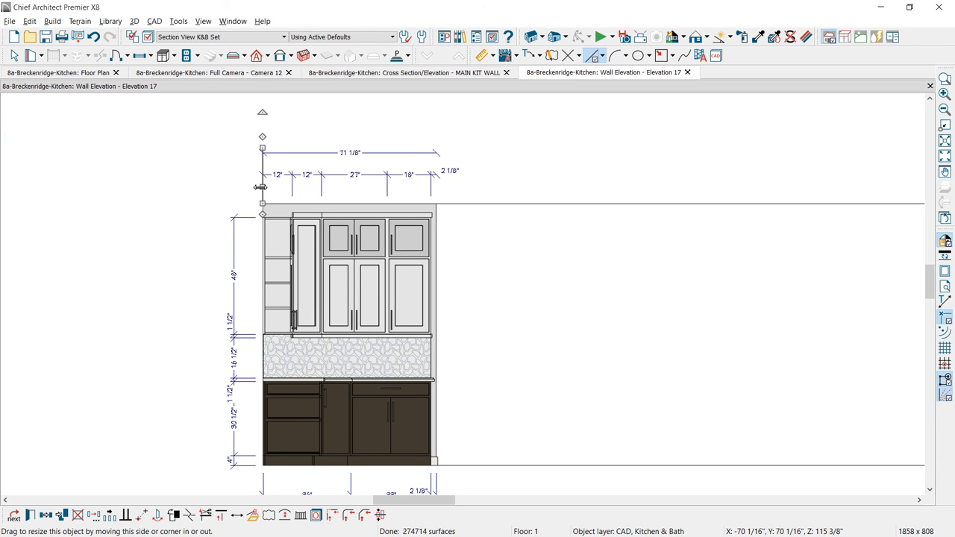
drag(260, 187, 262, 187)
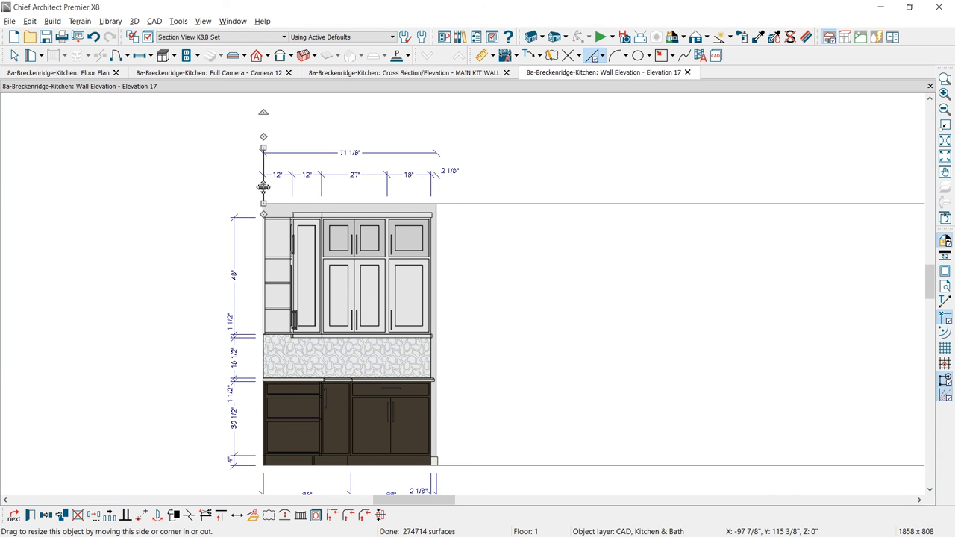
click(47, 515)
drag(264, 186, 436, 192)
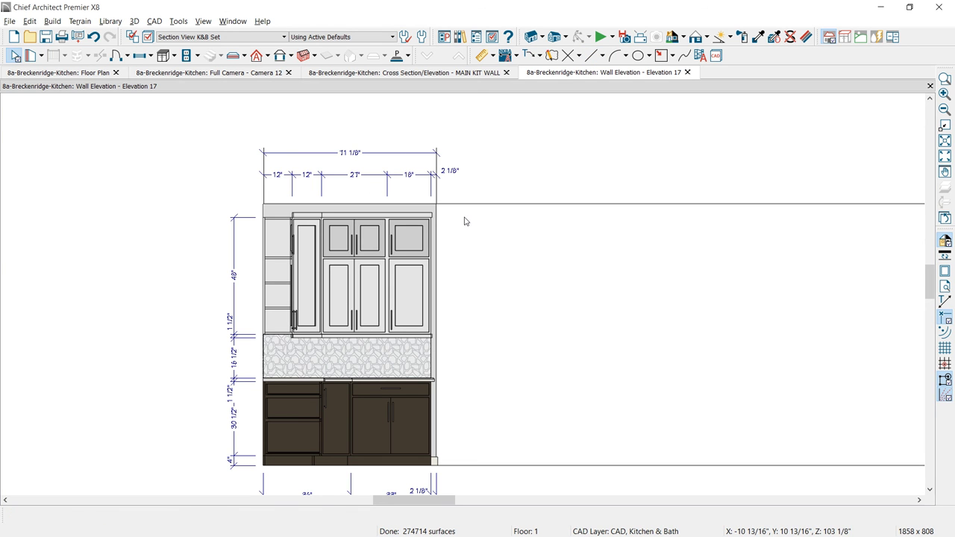
click(438, 197)
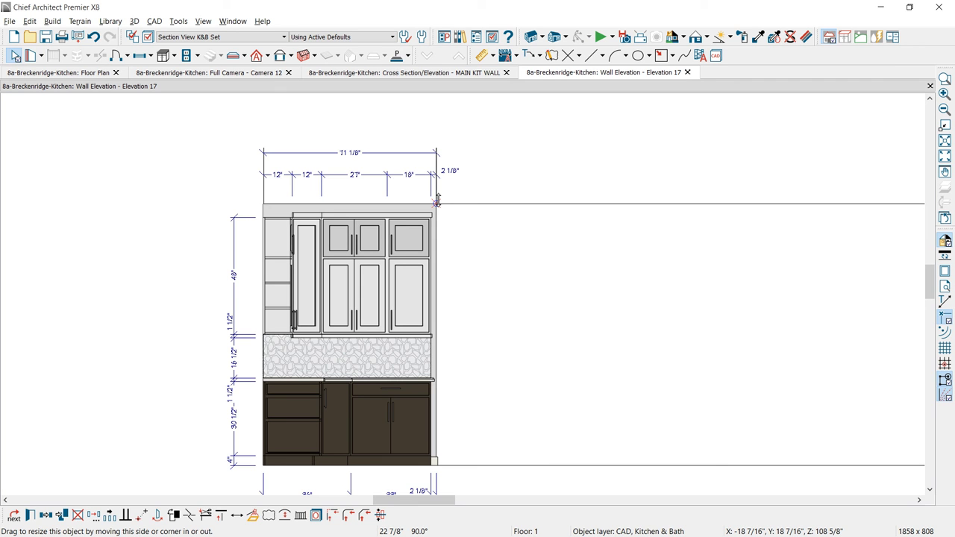
click(495, 261)
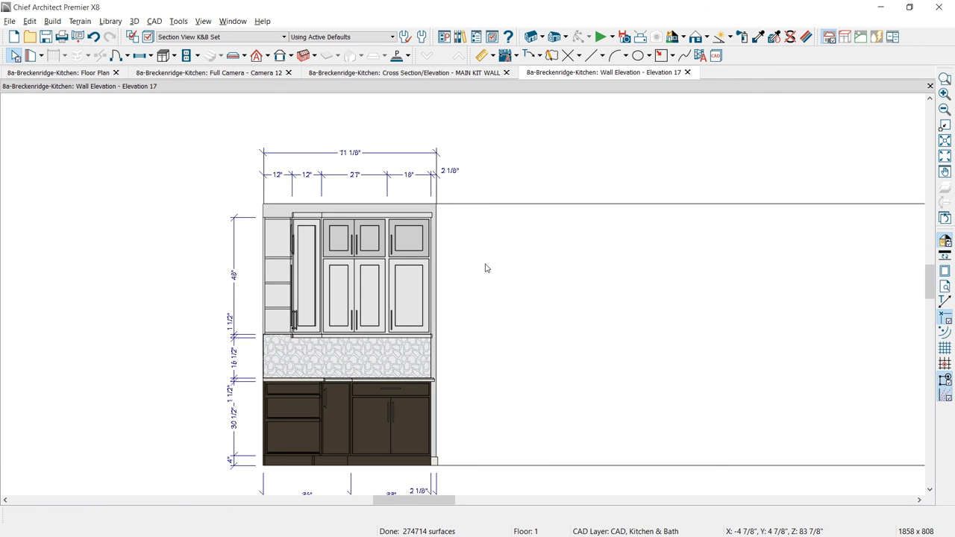
Rename the floor plan's E17 wall elevation camera 2ND WALL ELEV and mark it as saved
click(84, 78)
click(381, 224)
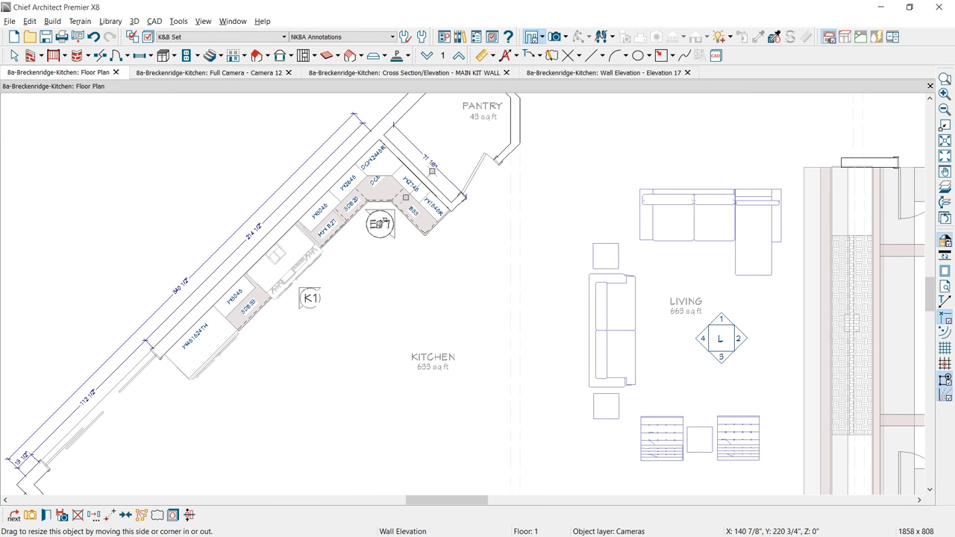
double_click(399, 244)
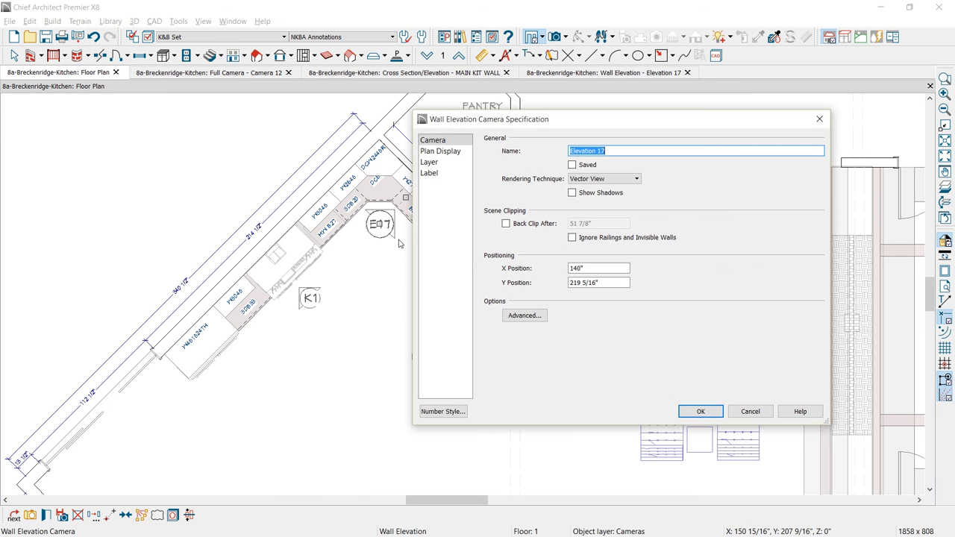
text(2ND WALL ELEV)
click(586, 165)
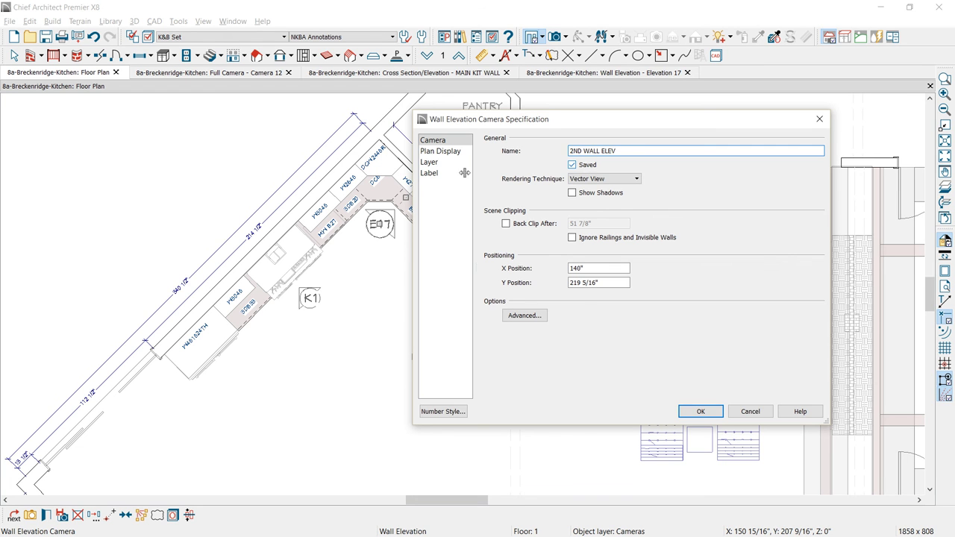
Give the wall elevation camera callout label KS and a manual size matching the K1 callout, and shift it slightly toward the B33 cabinet
click(442, 151)
double_click(598, 219)
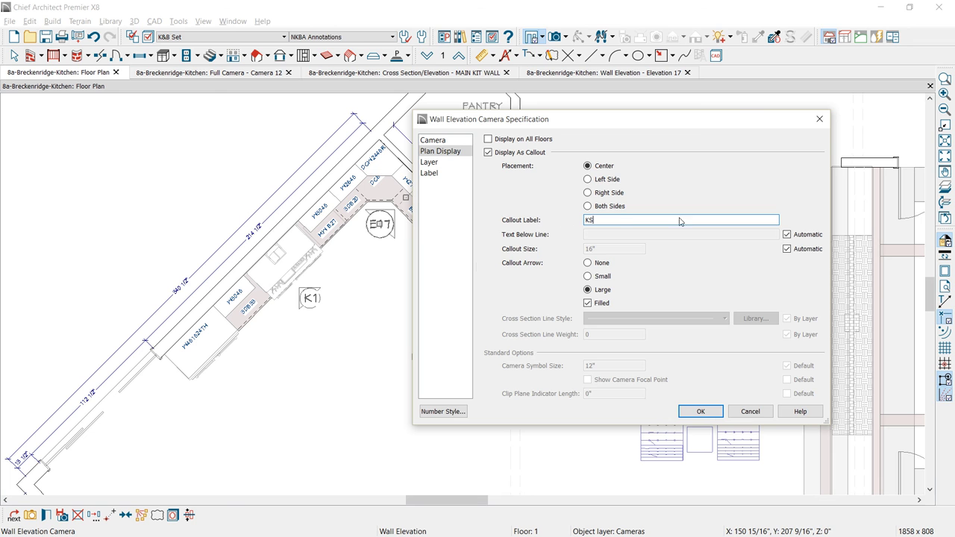
click(787, 249)
drag(644, 249, 551, 250)
text(18)
click(701, 412)
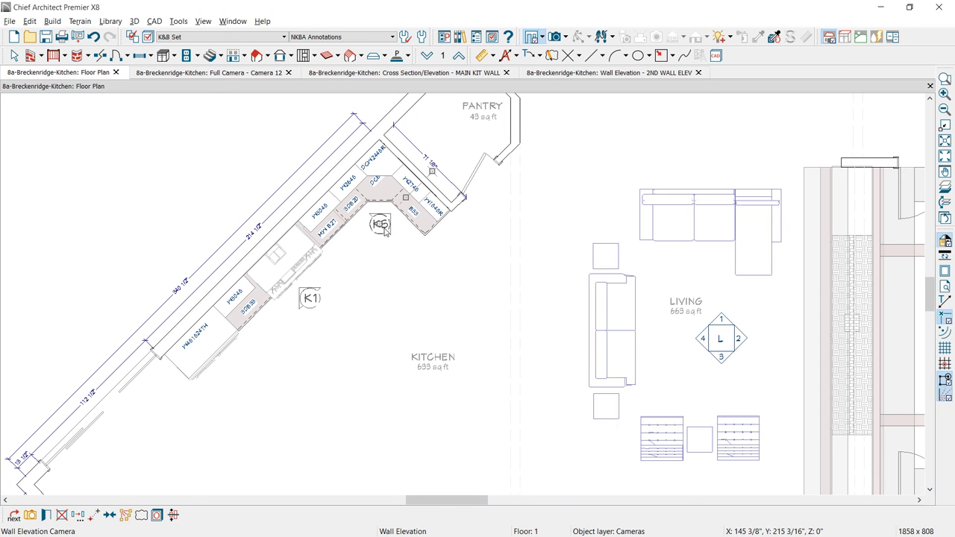
drag(383, 224, 415, 201)
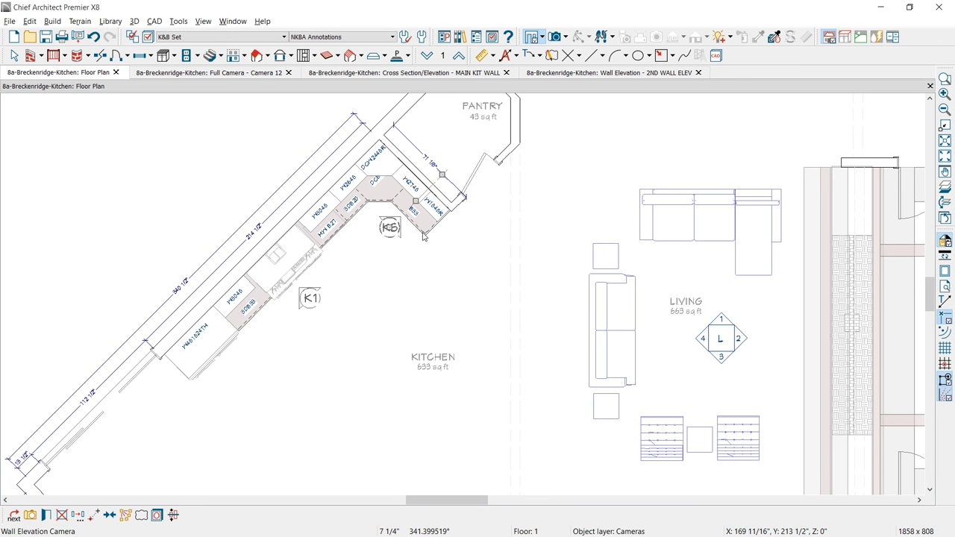
key(Escape)
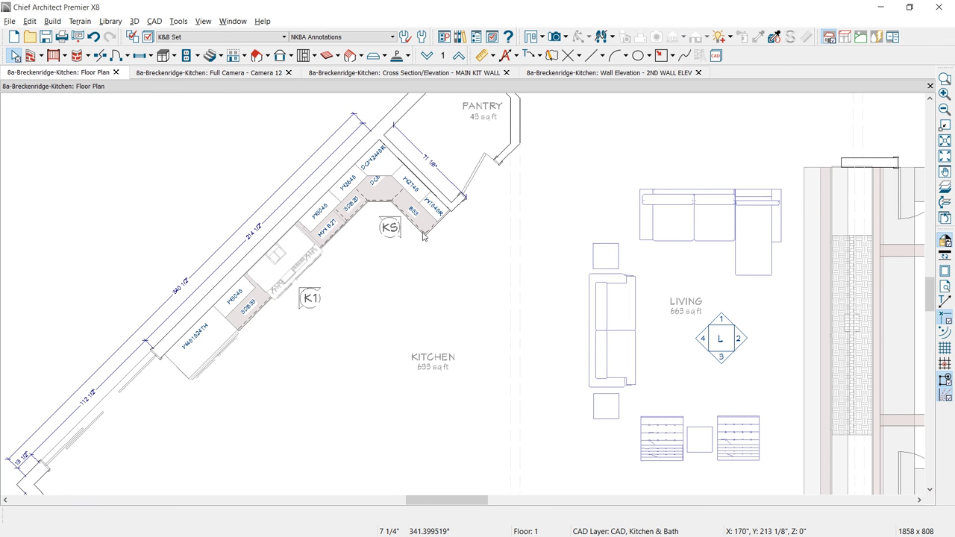
Rotate the diagonal corner base cabinet's DCB36R label to horizontal and move it toward the cabinet's front
scroll(423, 236, up, 2)
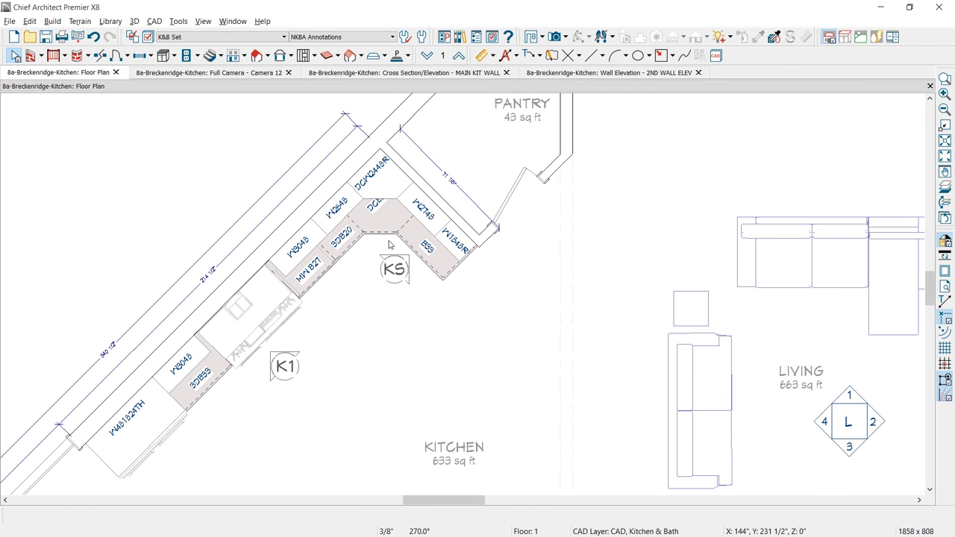
click(386, 222)
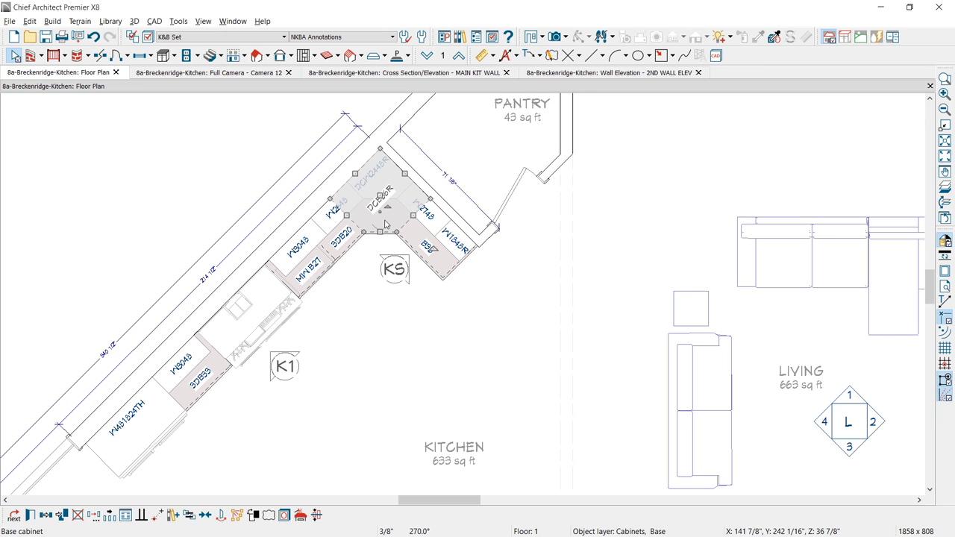
drag(383, 207, 380, 225)
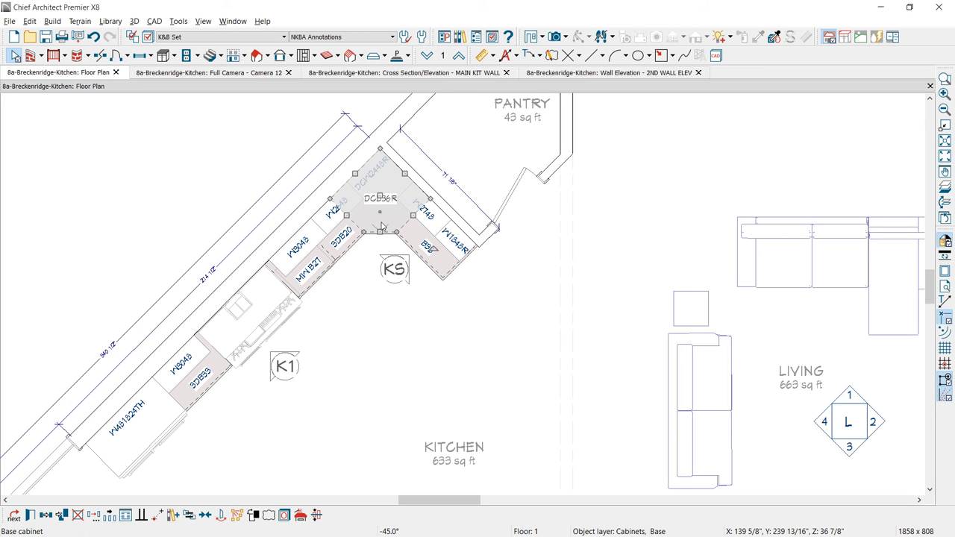
drag(380, 209, 381, 222)
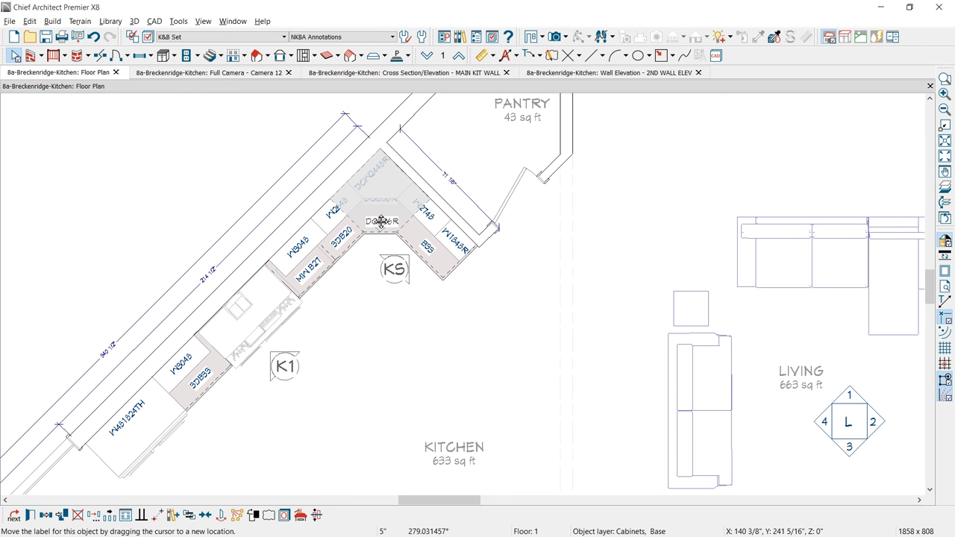
Rotate the diagonal corner wall cabinet's DCW2448R label to horizontal
click(388, 191)
scroll(377, 183, up, 3)
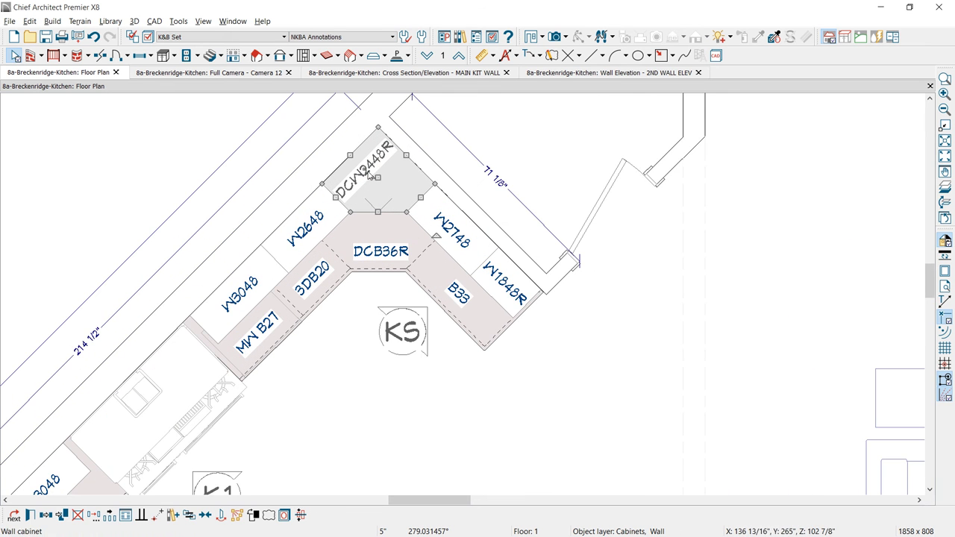
drag(375, 177, 381, 187)
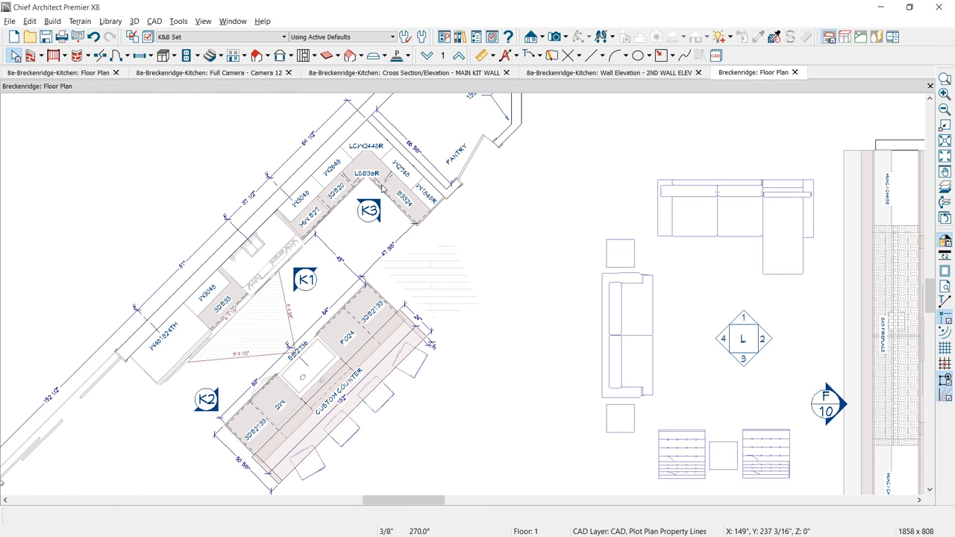